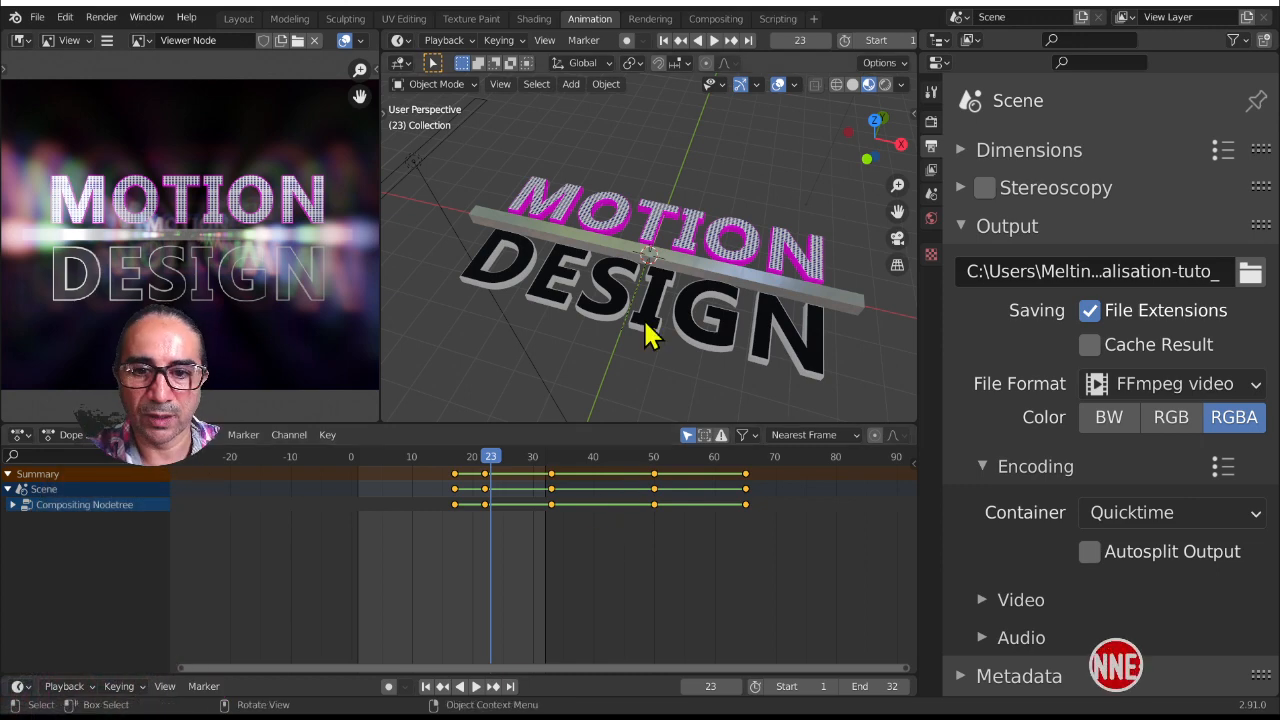
Extend the scene's end frame to 75 and play the animation
middle_click_drag(697, 272, 617, 320)
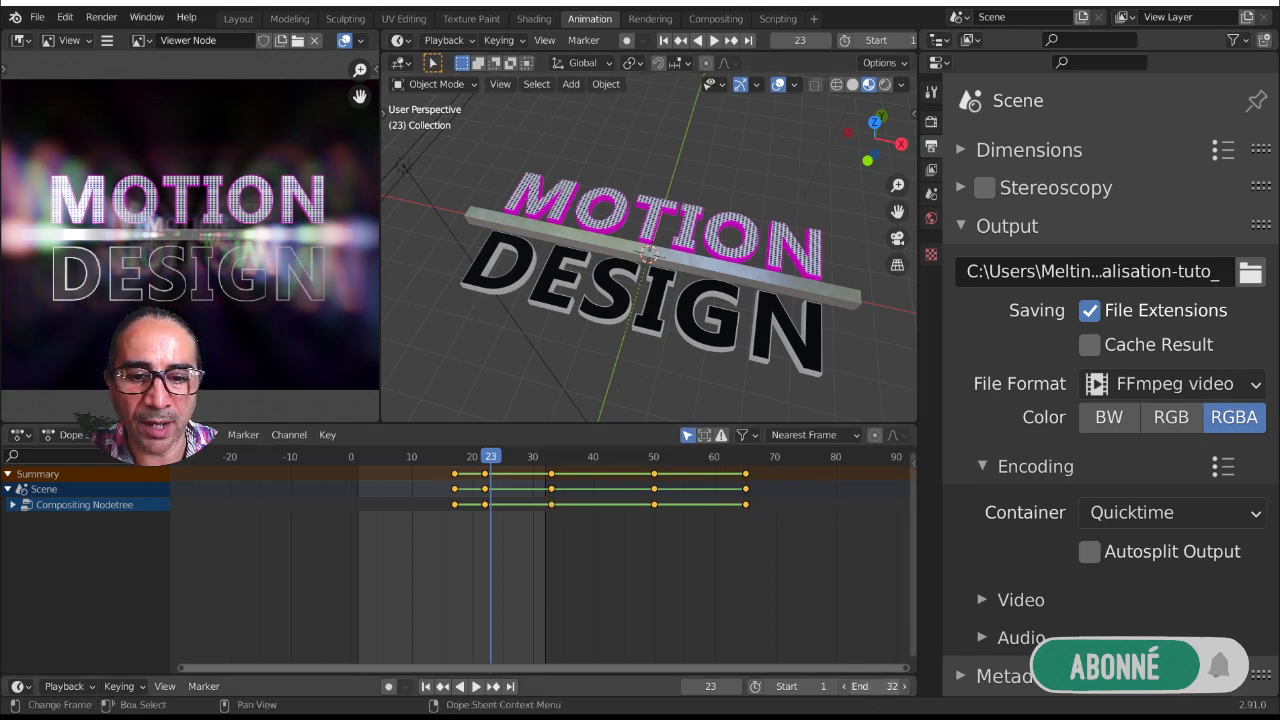
left_click_drag(871, 686, 930, 686)
key("space")
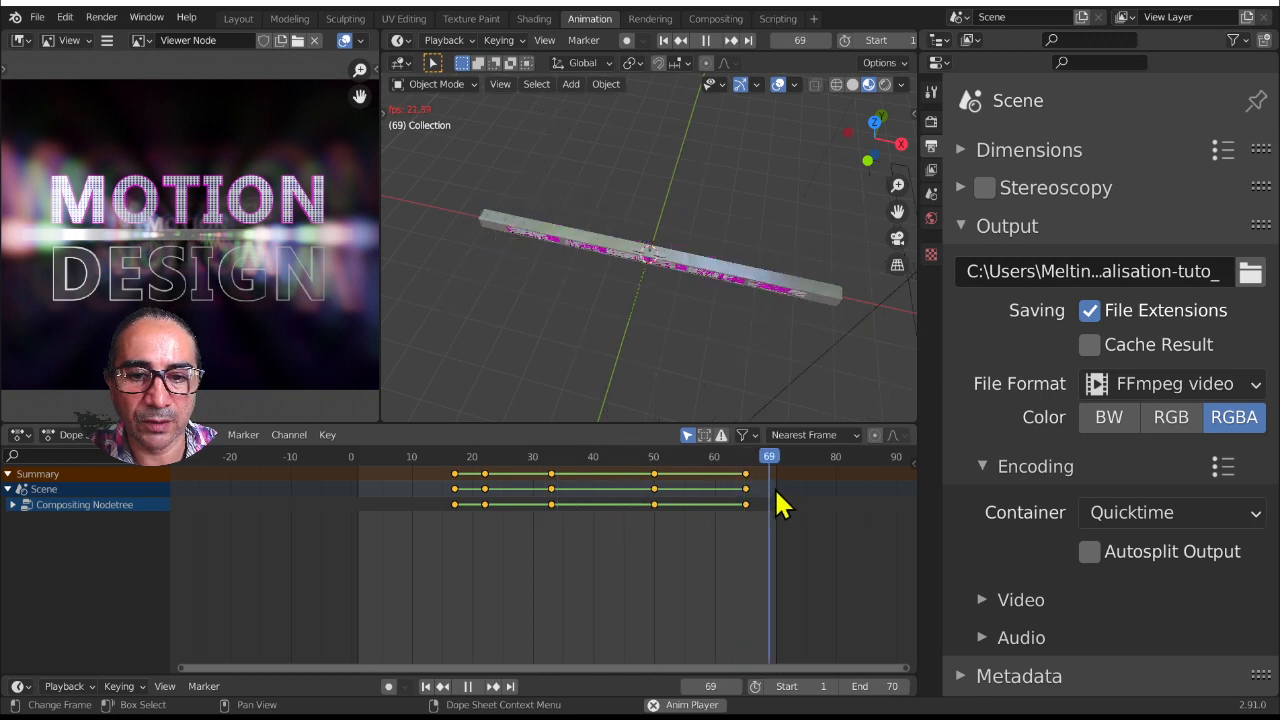
left_click_drag(875, 686, 903, 686)
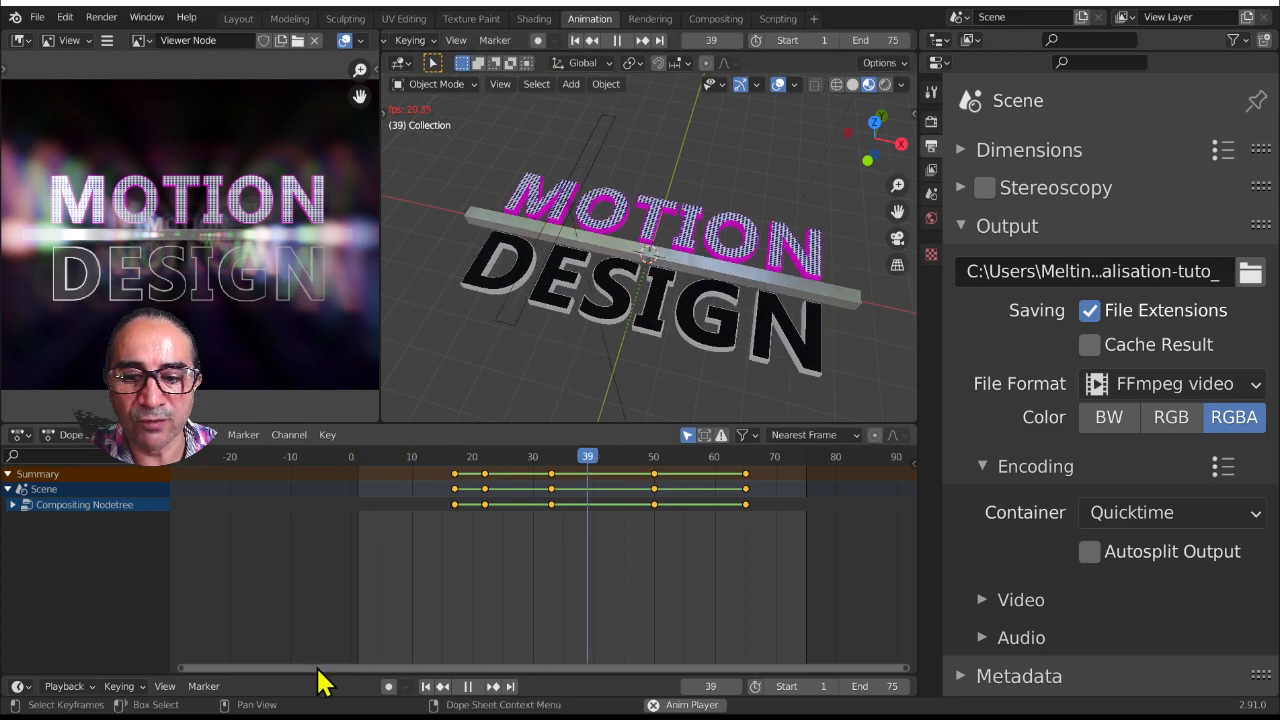
Join the duplicate timeline strip with the Dope Sheet area above it so only the Dope Sheet remains
right_click(236, 688)
left_click(214, 679)
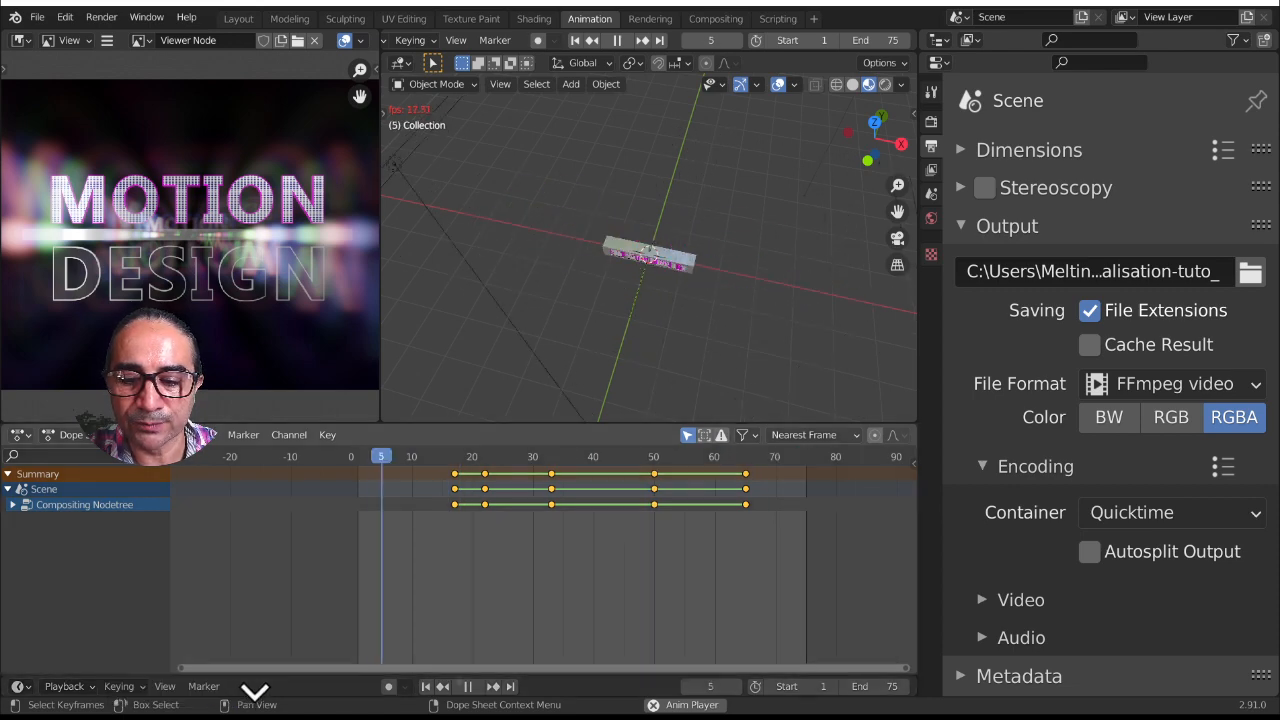
left_click(257, 689)
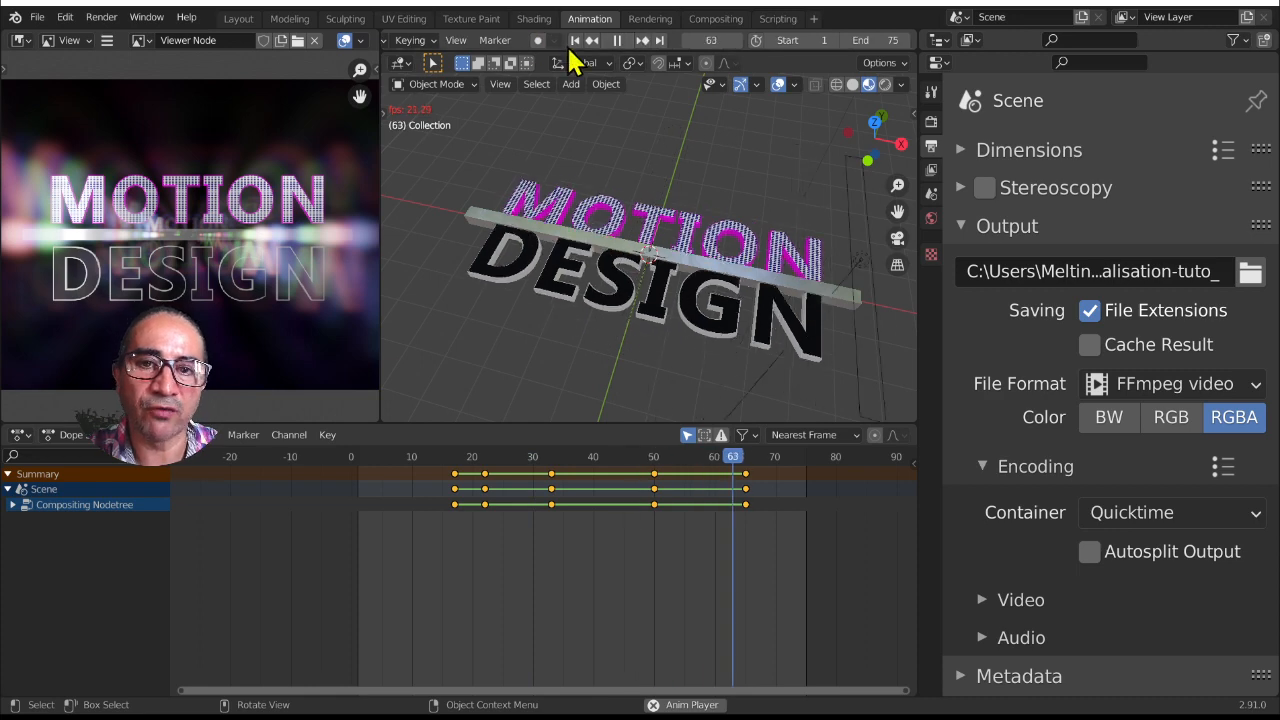
Stop playback, return to frame 1 and go through the compositing keyframes one by one up to frame 50
left_click(618, 41)
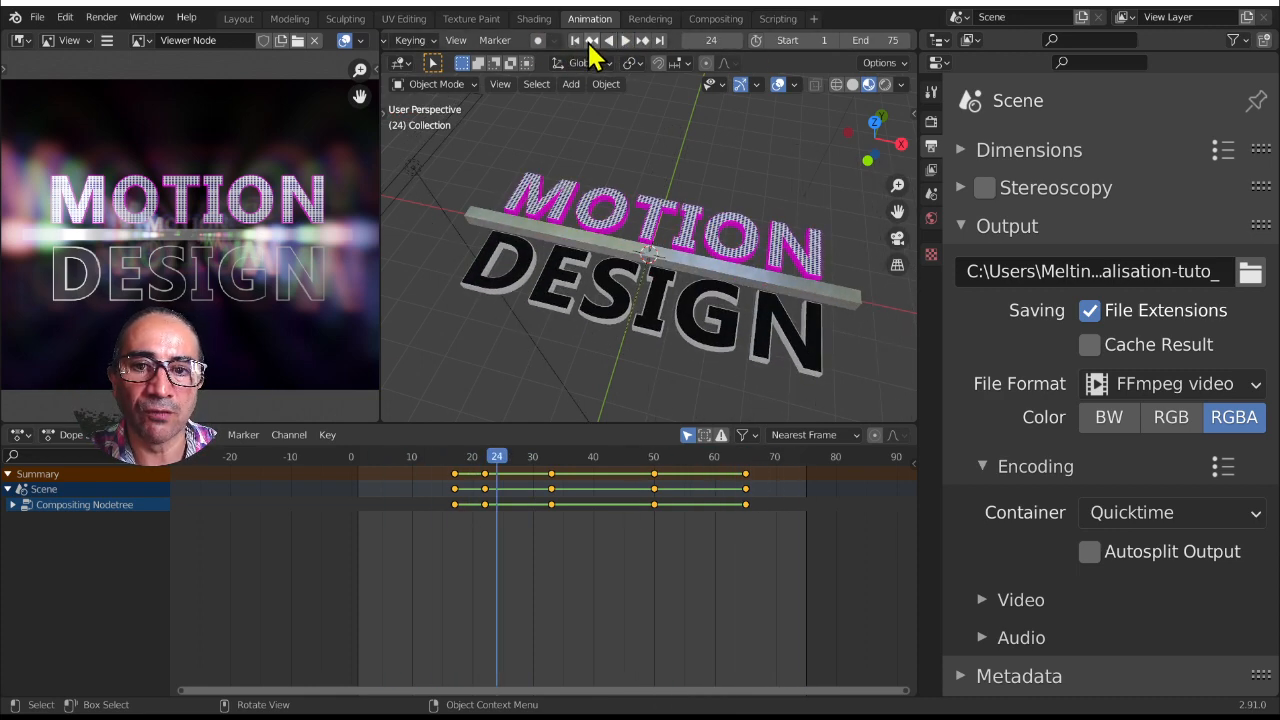
left_click(575, 41)
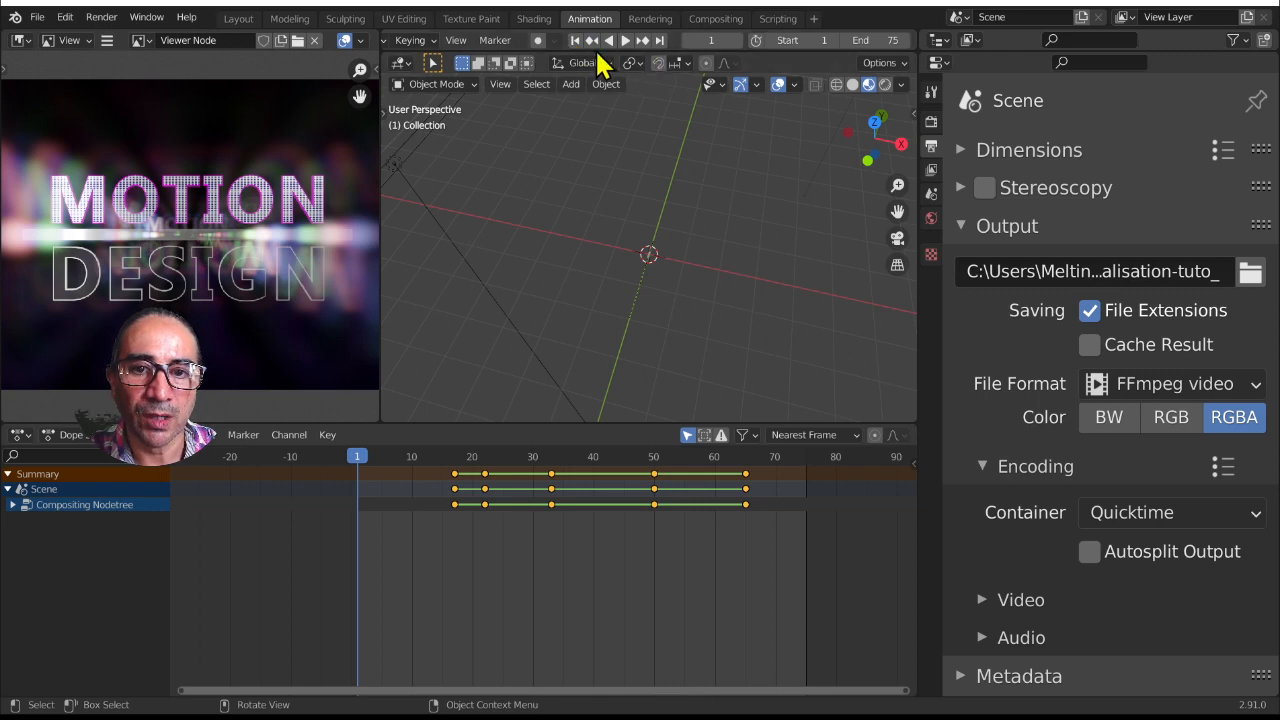
left_click(591, 41)
left_click(642, 41)
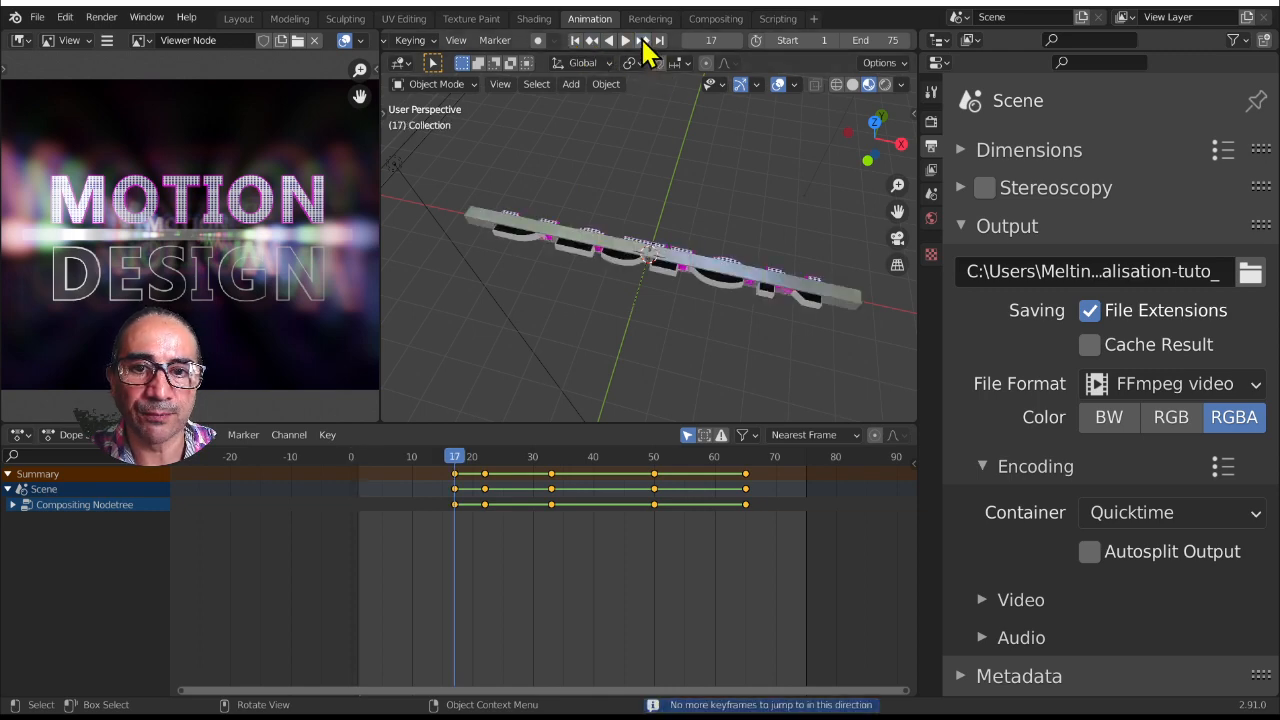
left_click(642, 41)
left_click(642, 41)
left_click(642, 41)
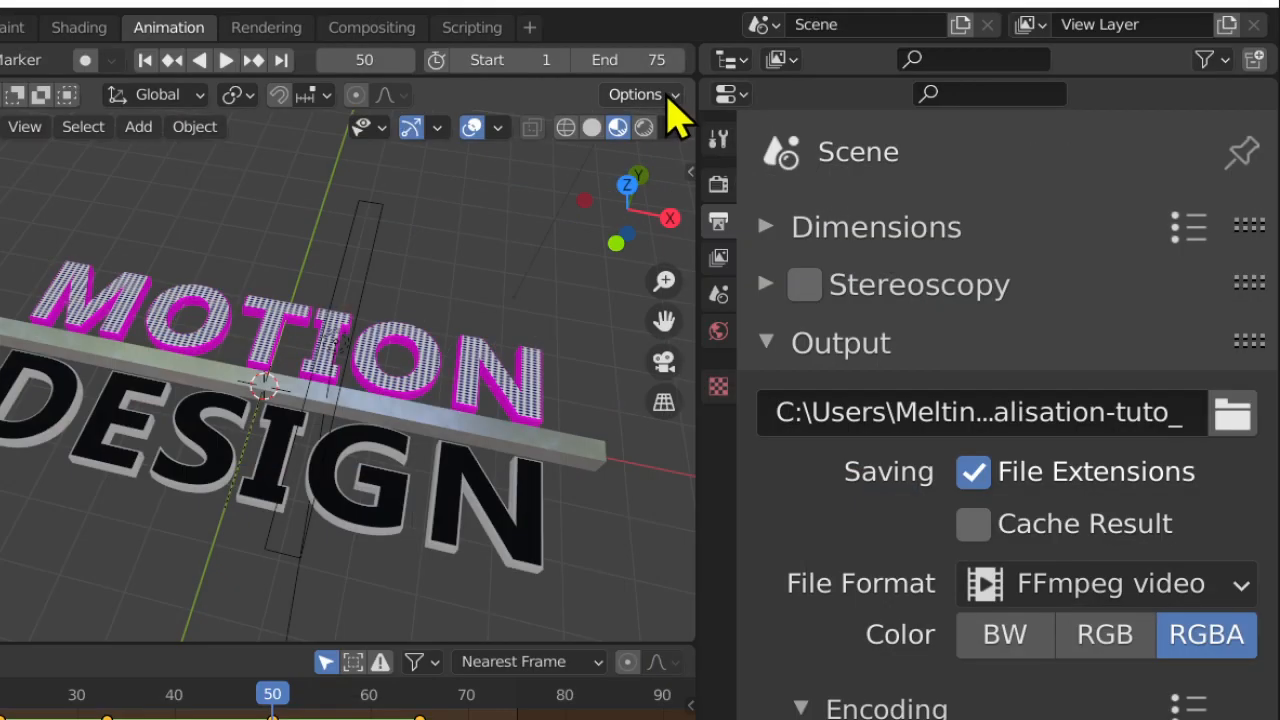
Widen the 3D viewport by narrowing the properties editor so the whole playback header fits
scroll(523, 58, "up", 2)
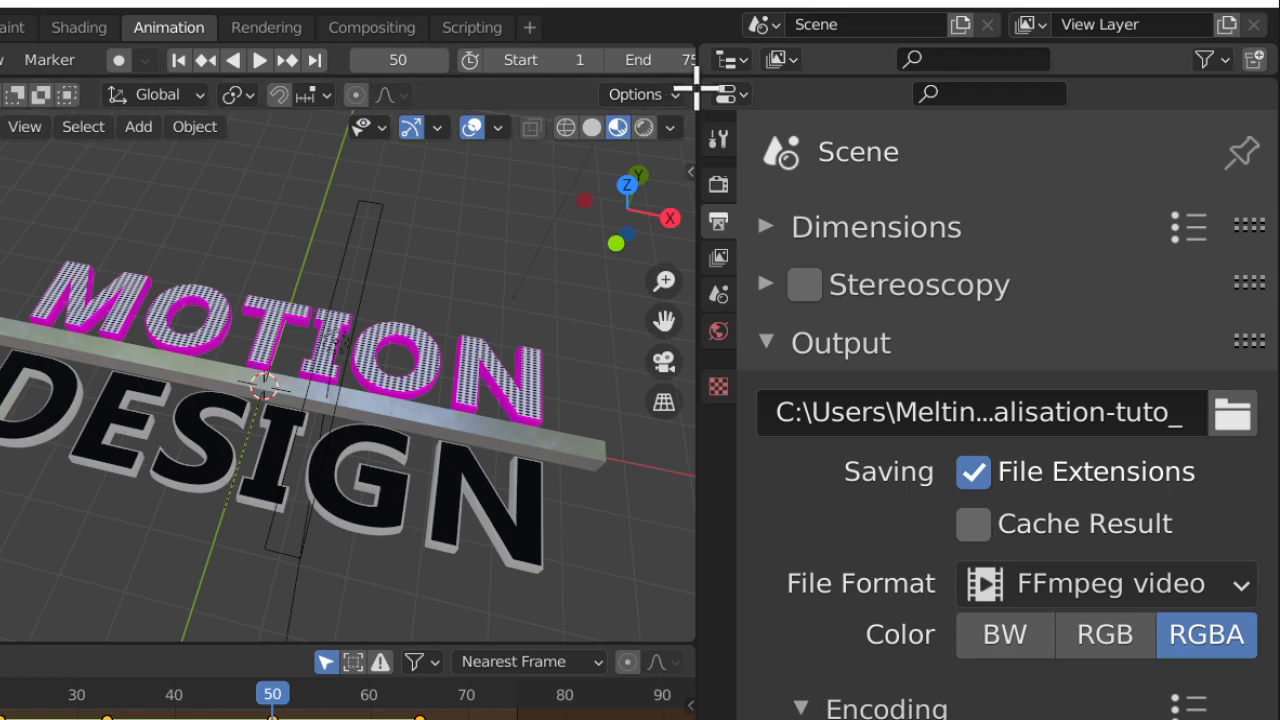
scroll(590, 60, "down", 2)
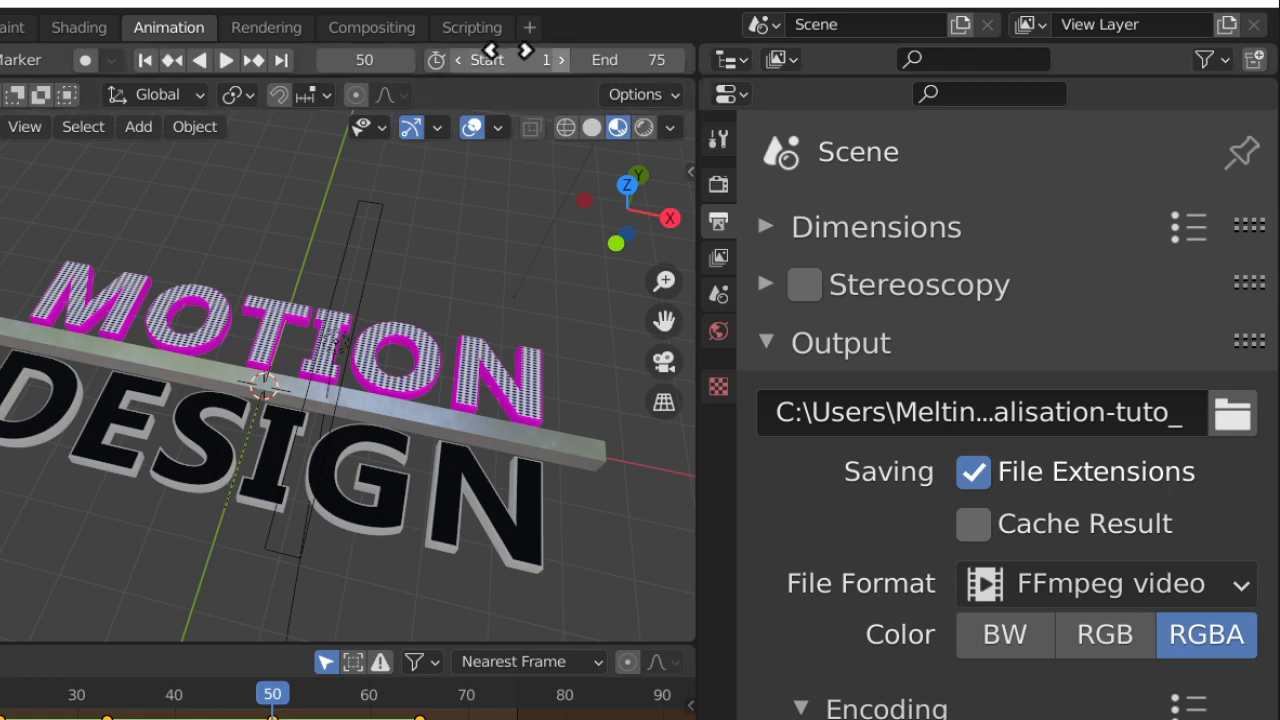
left_click_drag(697, 130, 820, 134)
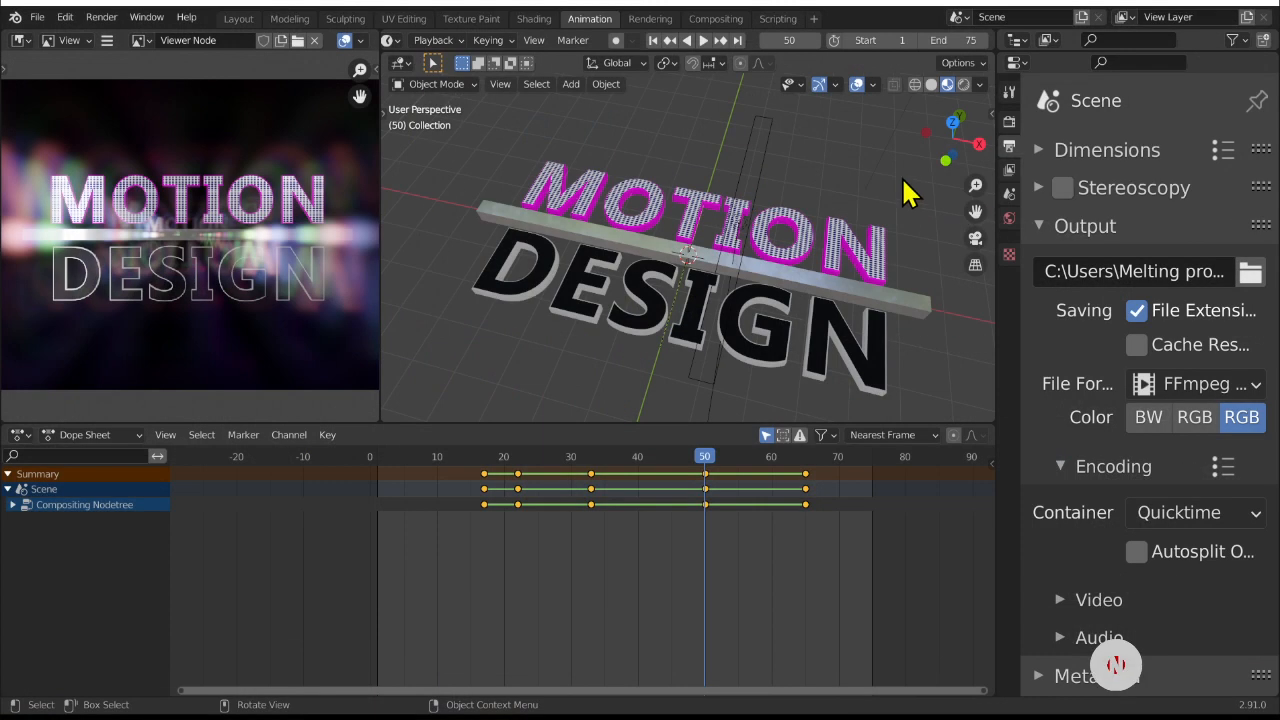
Play the animation and watch the title and moving light from a more distant view and several angles
scroll(530, 384, "down", 4)
middle_click_drag(815, 232, 859, 243)
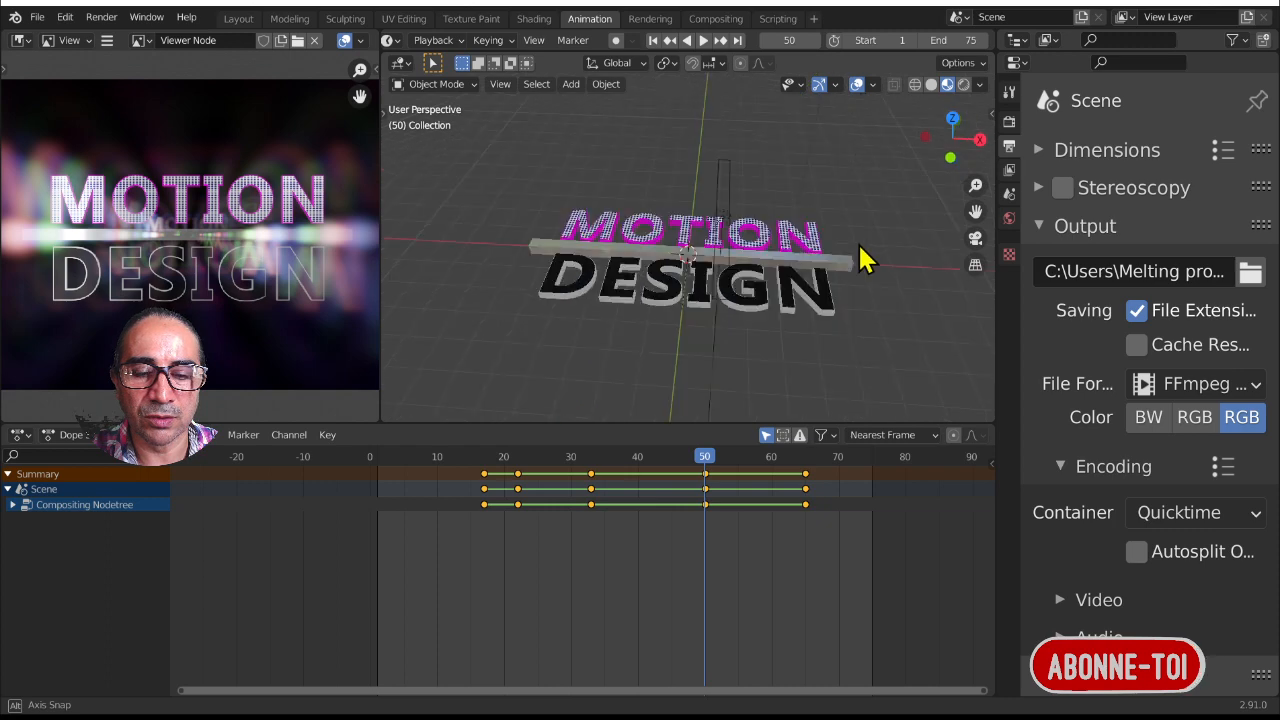
key("space")
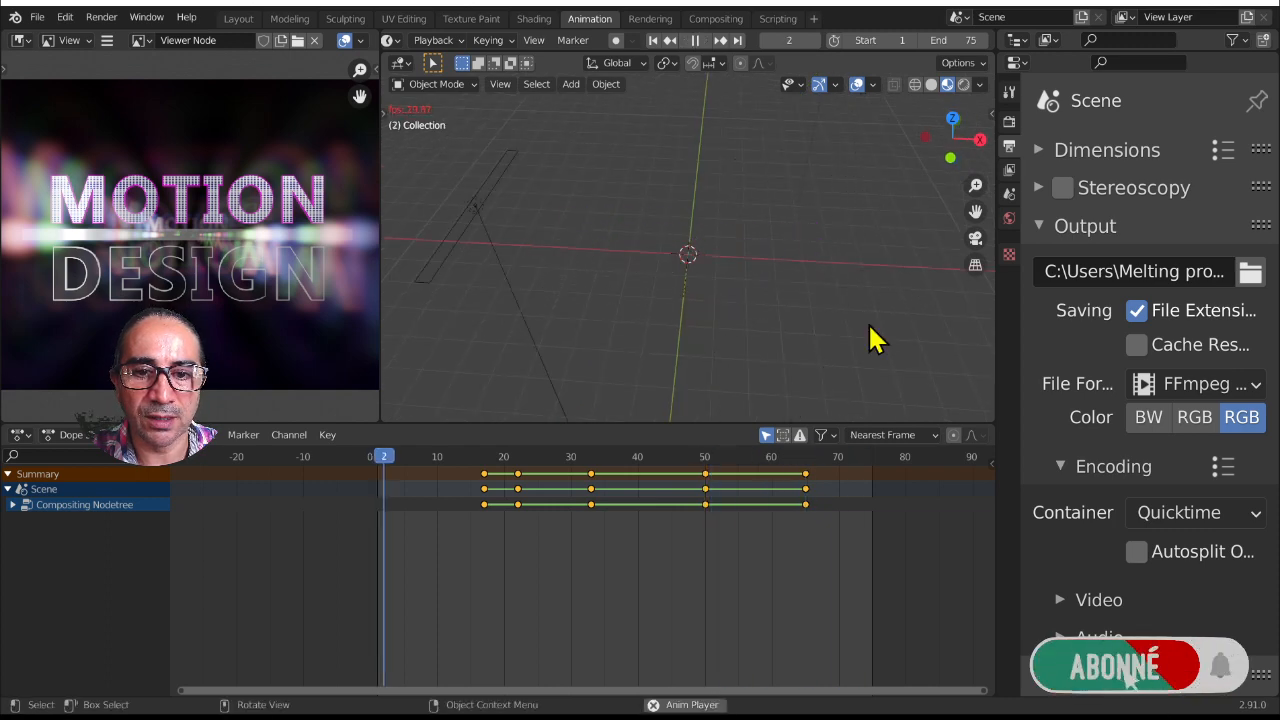
middle_click_drag(782, 216, 798, 268)
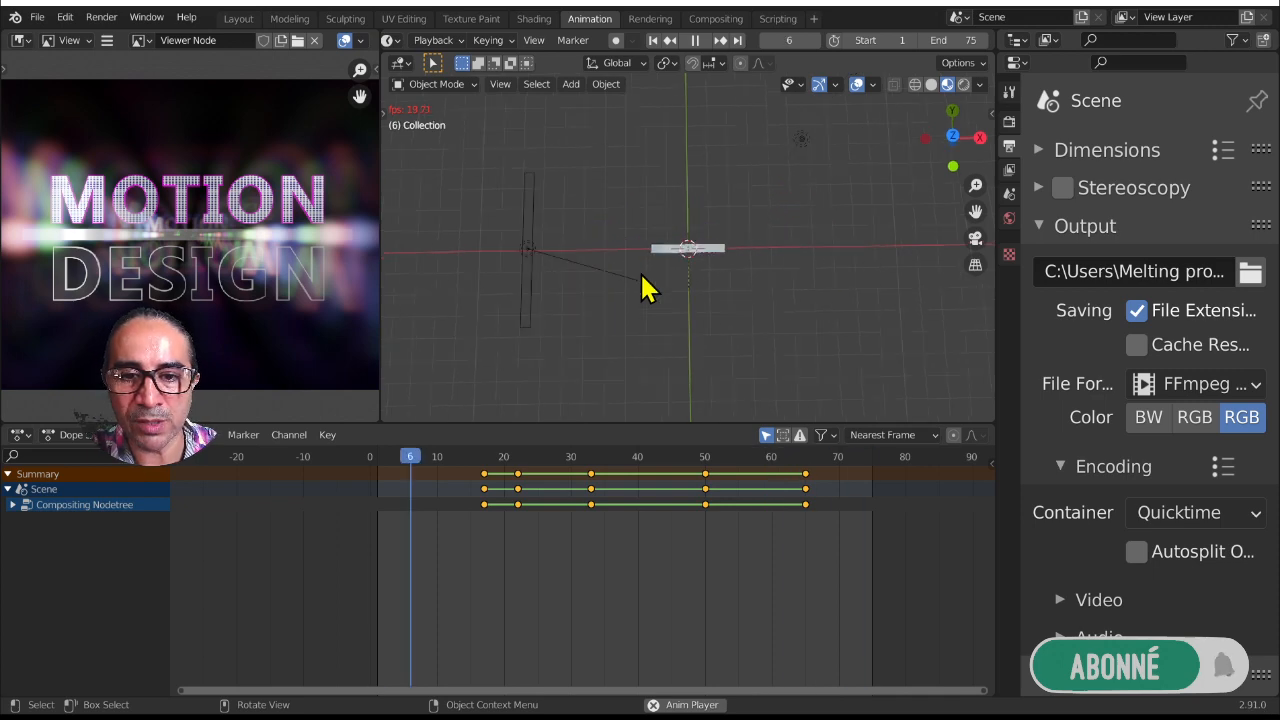
middle_click_drag(700, 309, 658, 338)
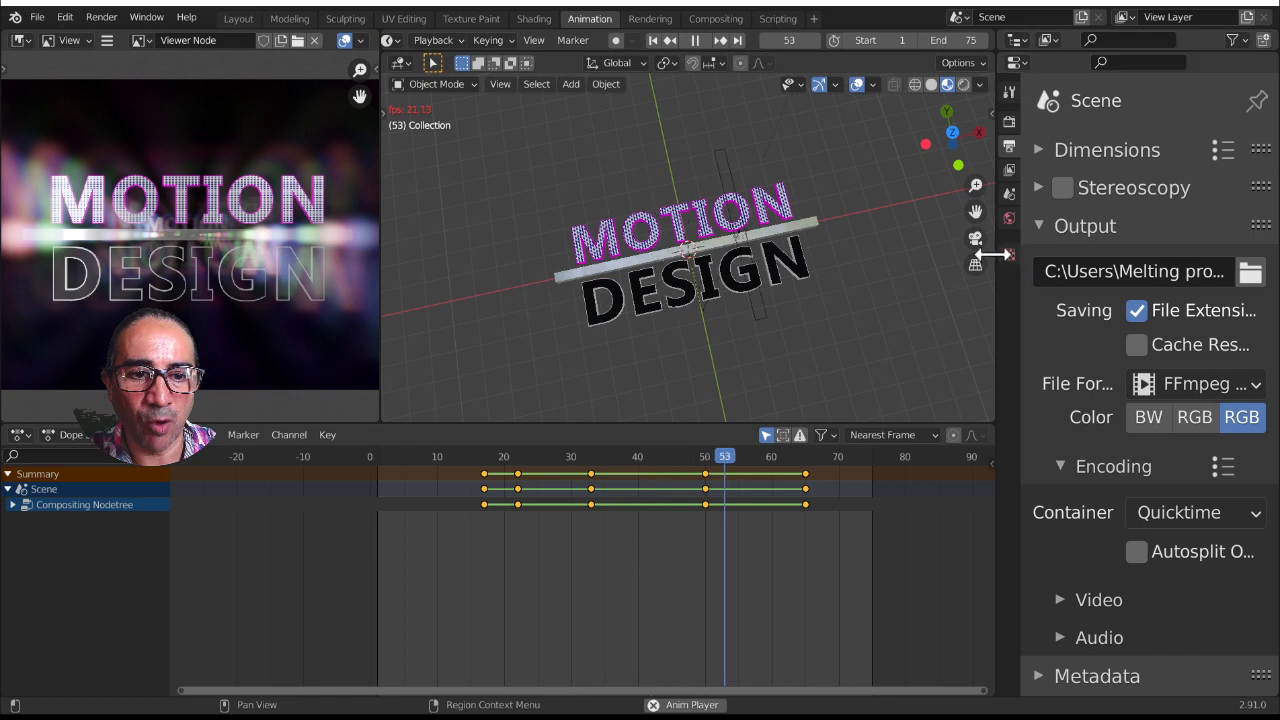
Widen the properties editor and set the render dimensions to the HDTV 720p preset at 30 fps
left_click_drag(996, 252, 878, 244)
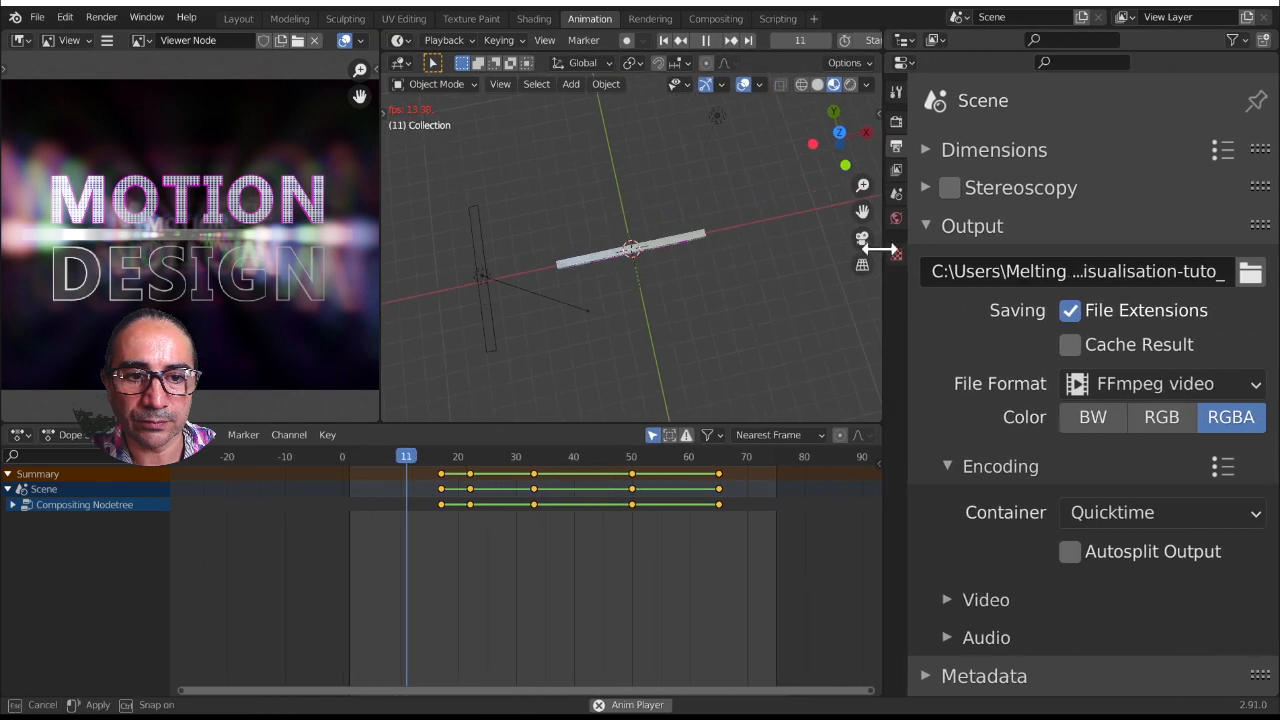
left_click(918, 227)
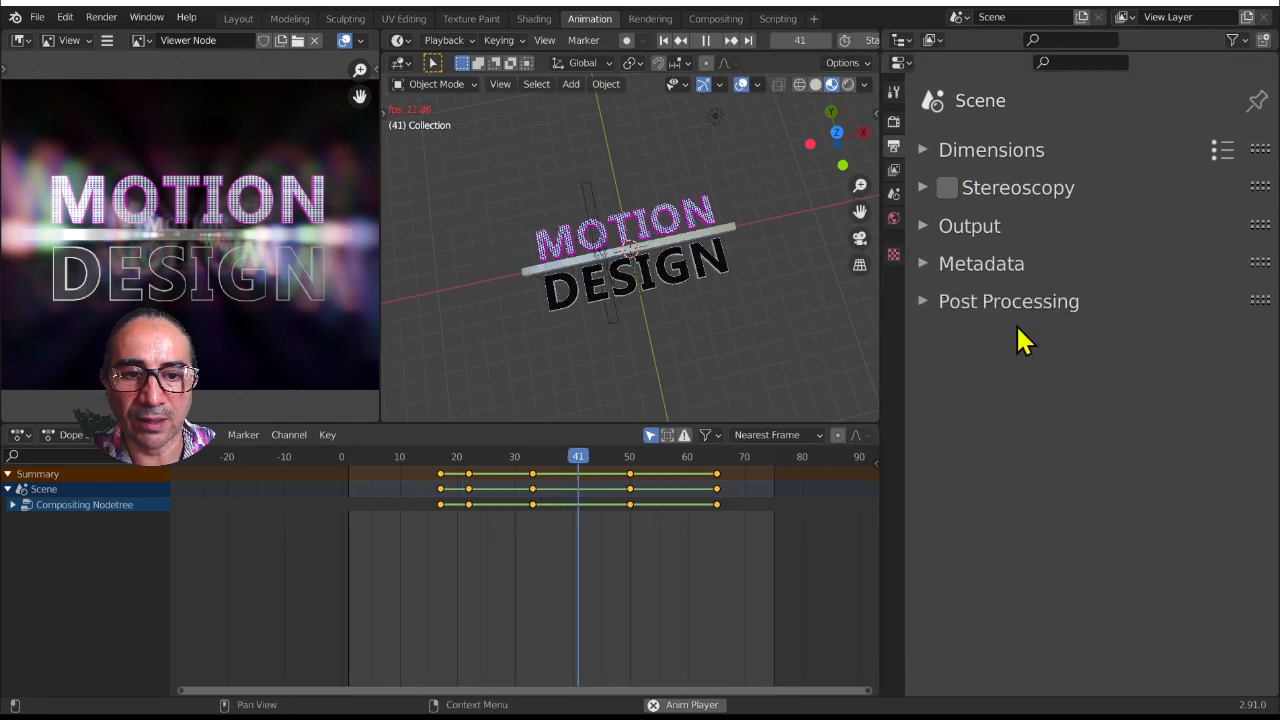
left_click(980, 157)
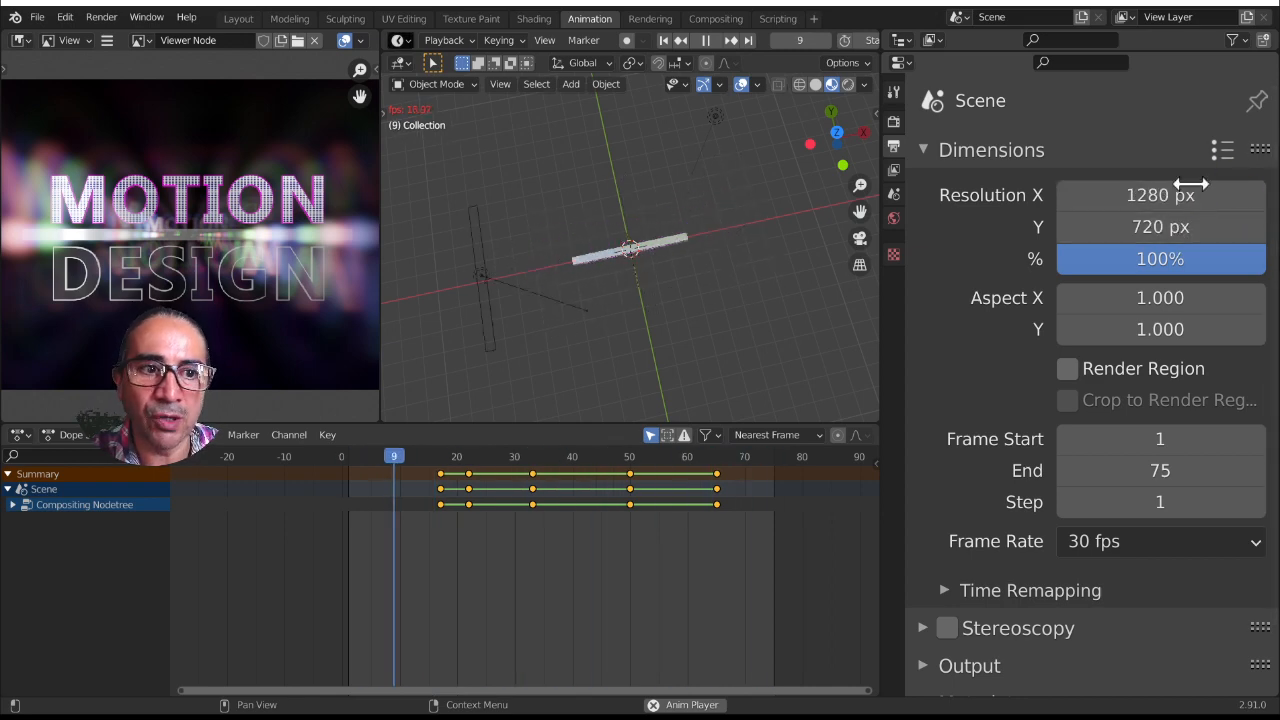
left_click(1228, 151)
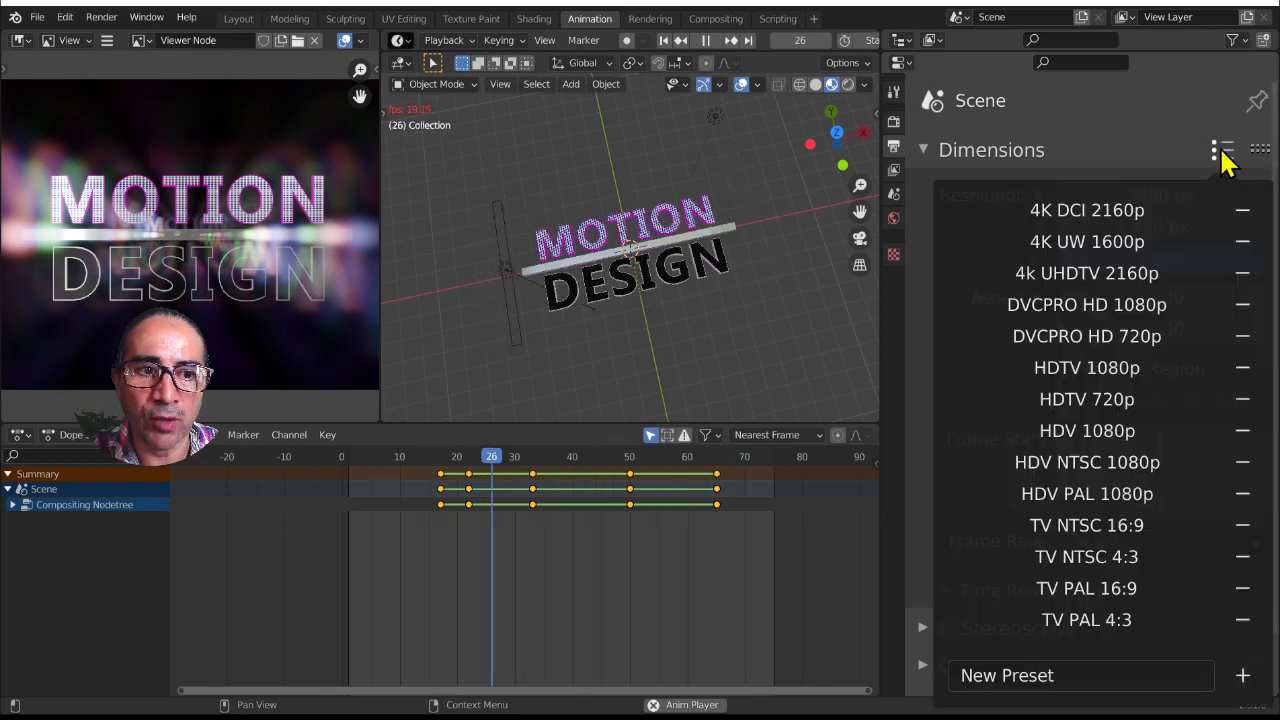
left_click(1100, 400)
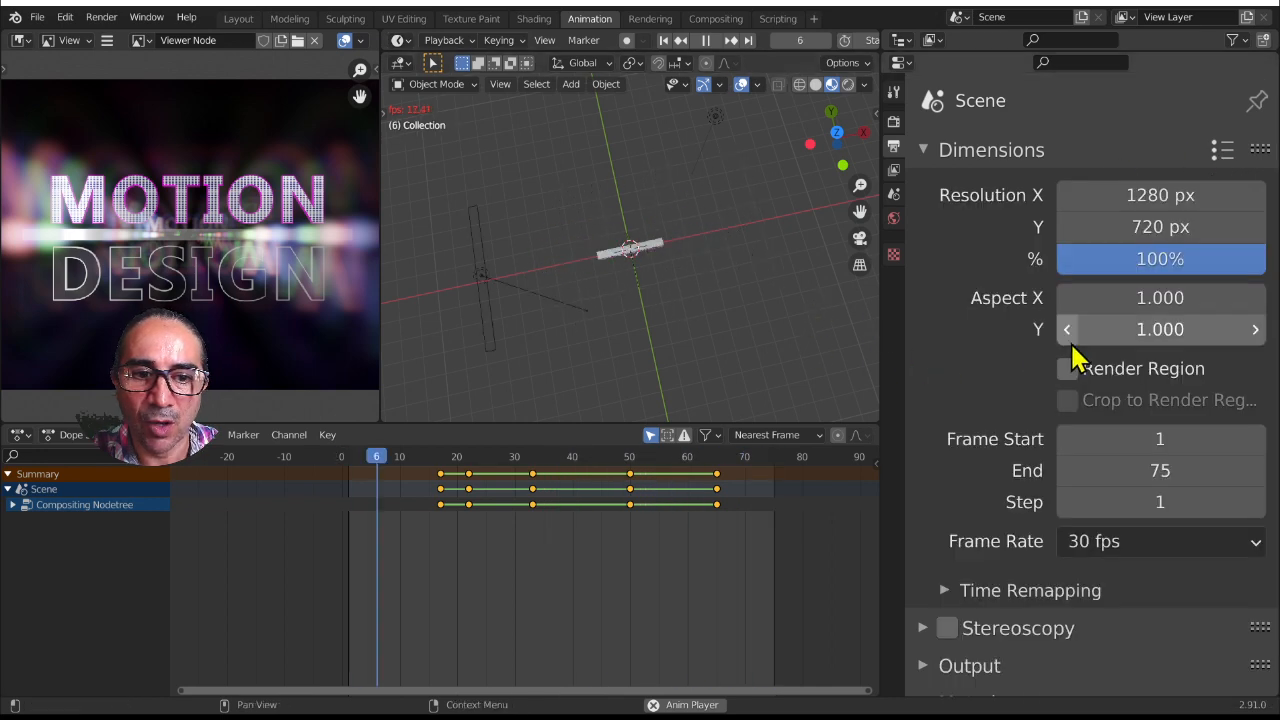
left_click(1131, 553)
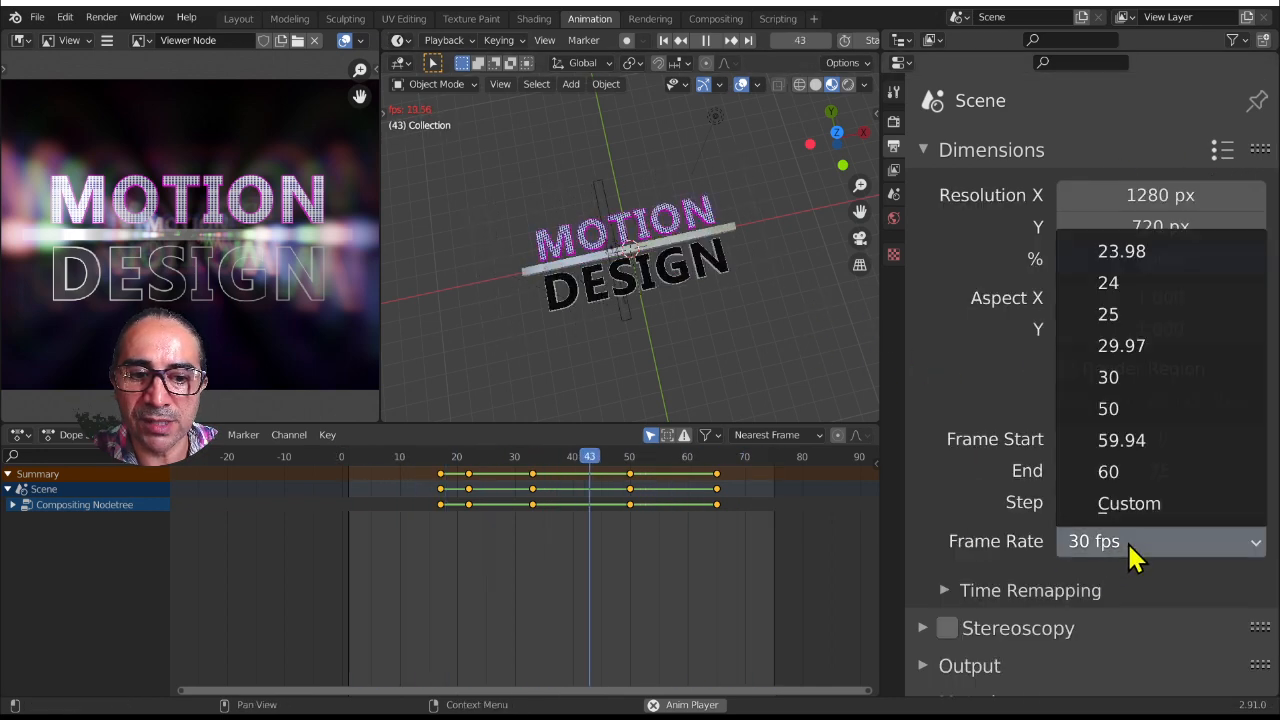
left_click(1137, 379)
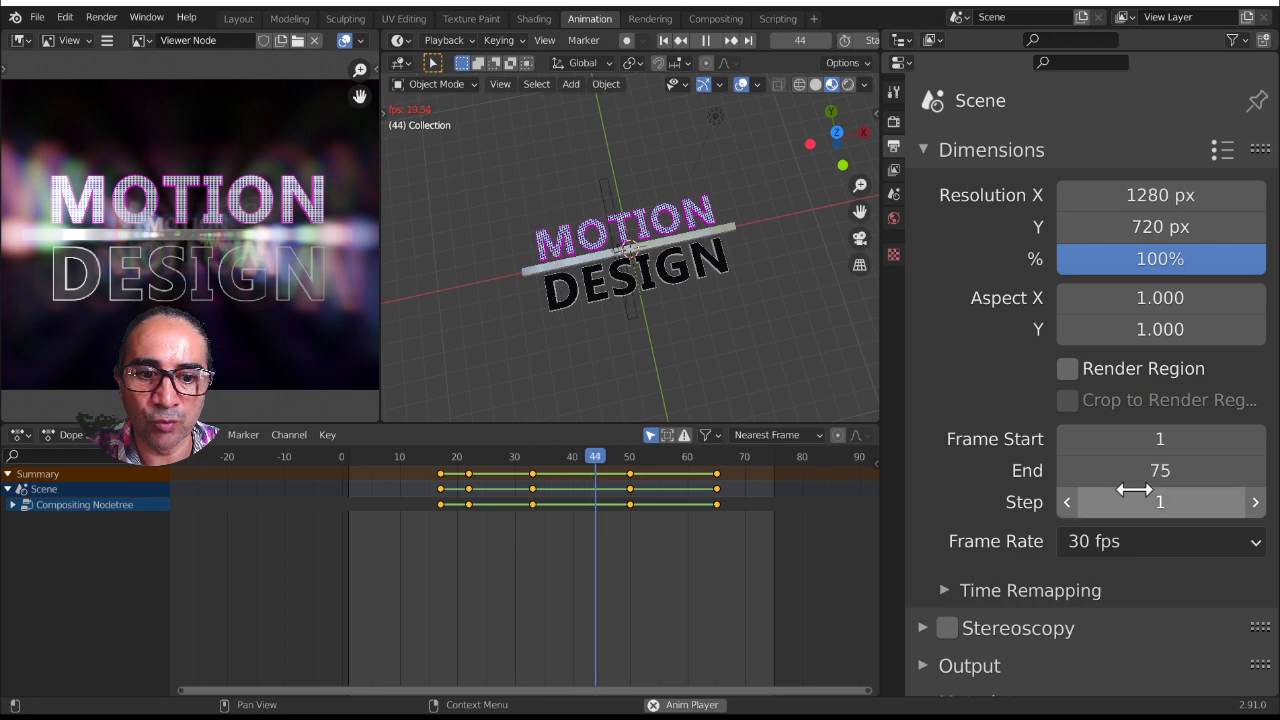
left_click(919, 148)
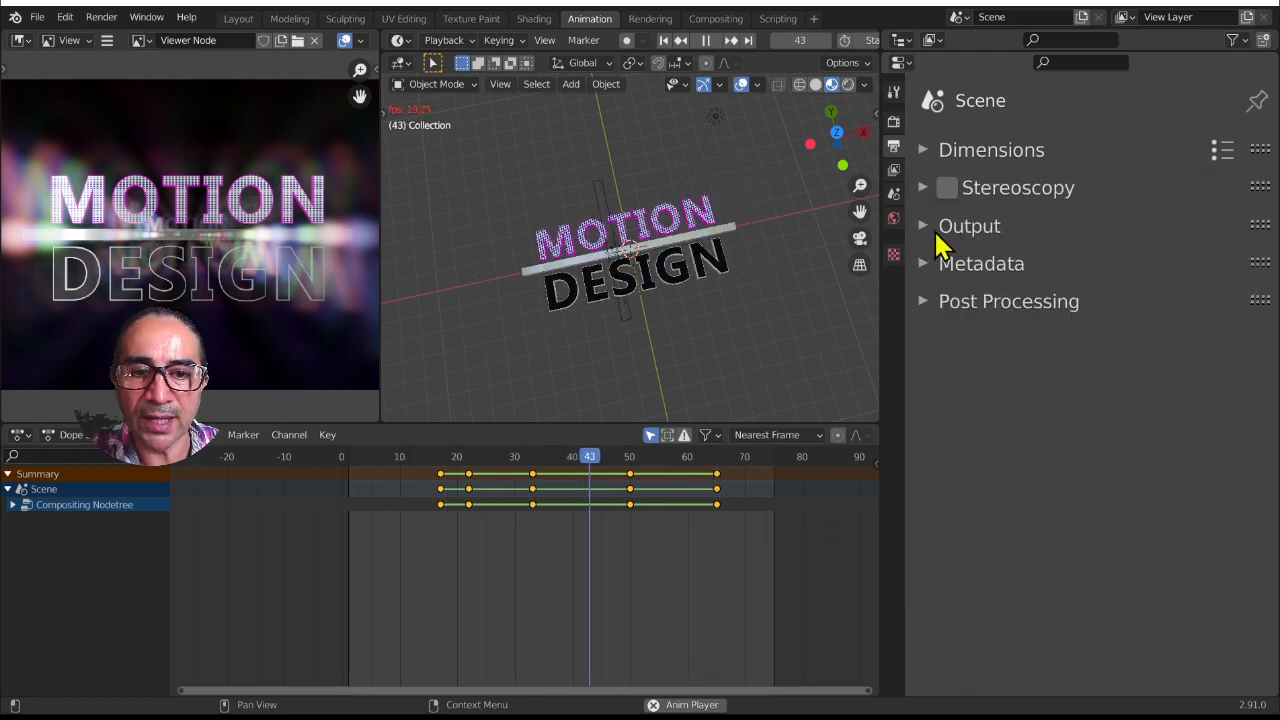
Browse for the render output location, create an "Exports" folder inside Videos and open it
left_click(925, 238)
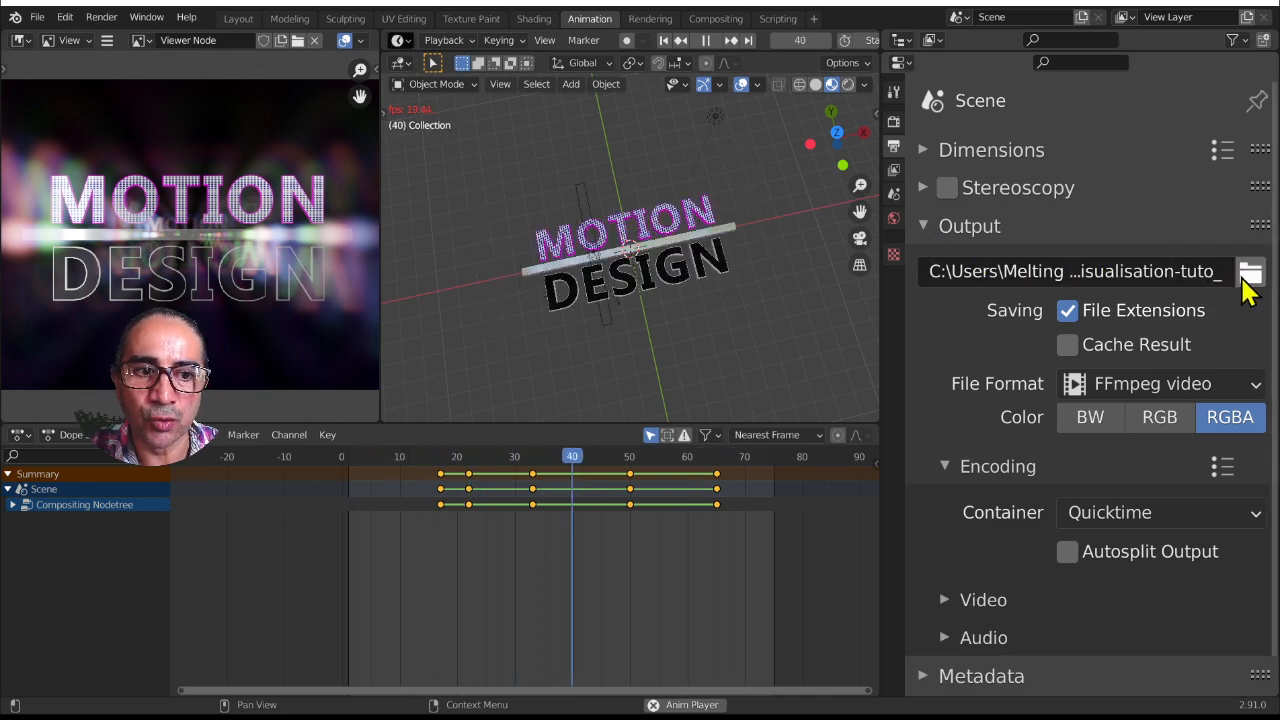
left_click(1250, 275)
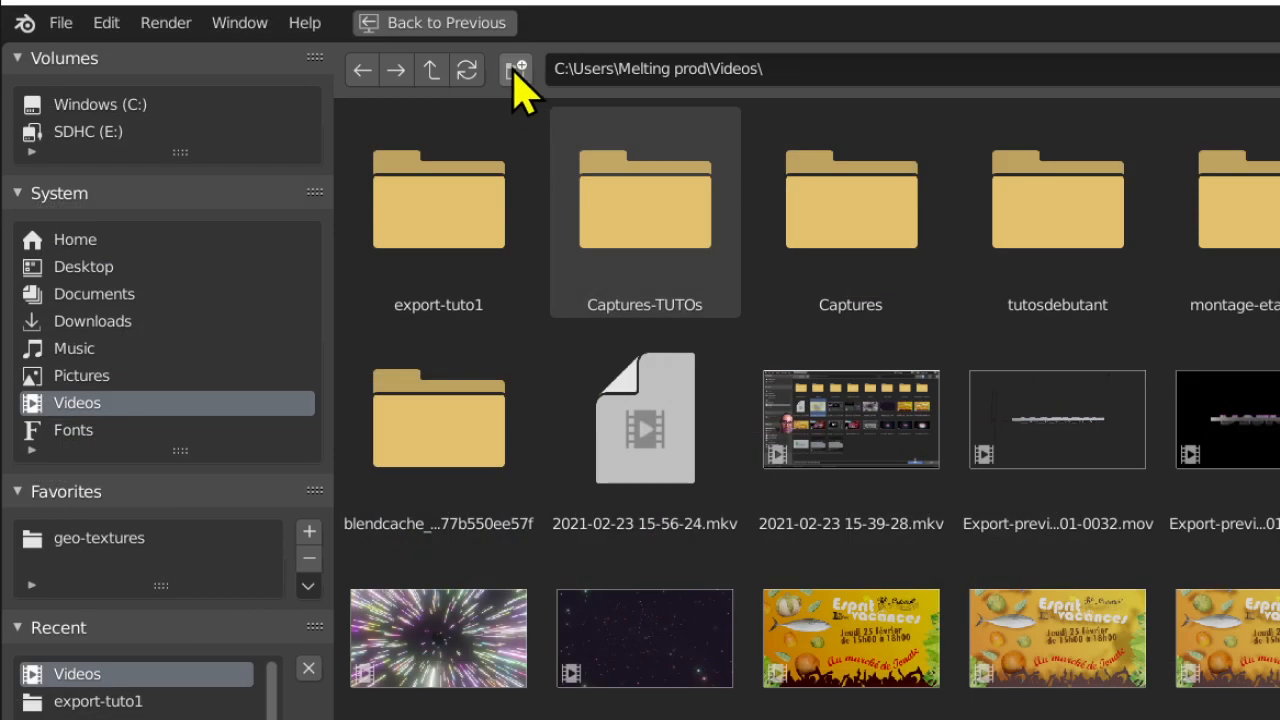
left_click(517, 70)
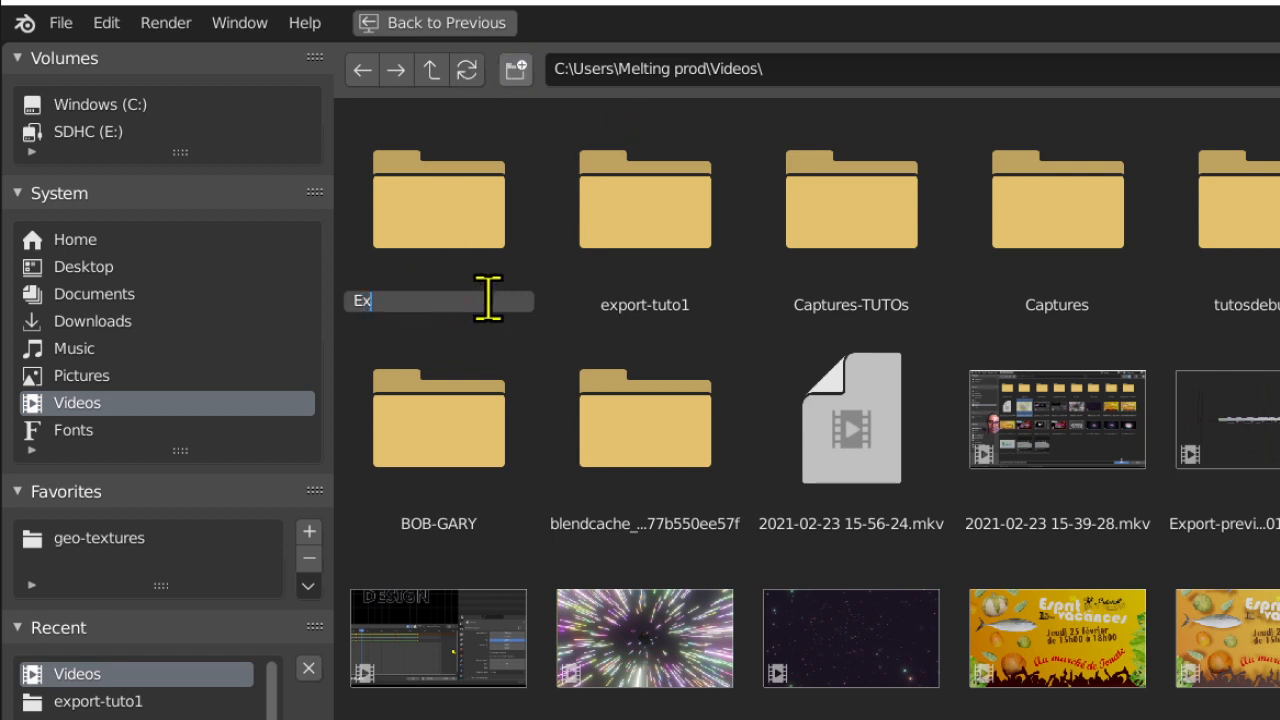
type("Exports")
key("Return")
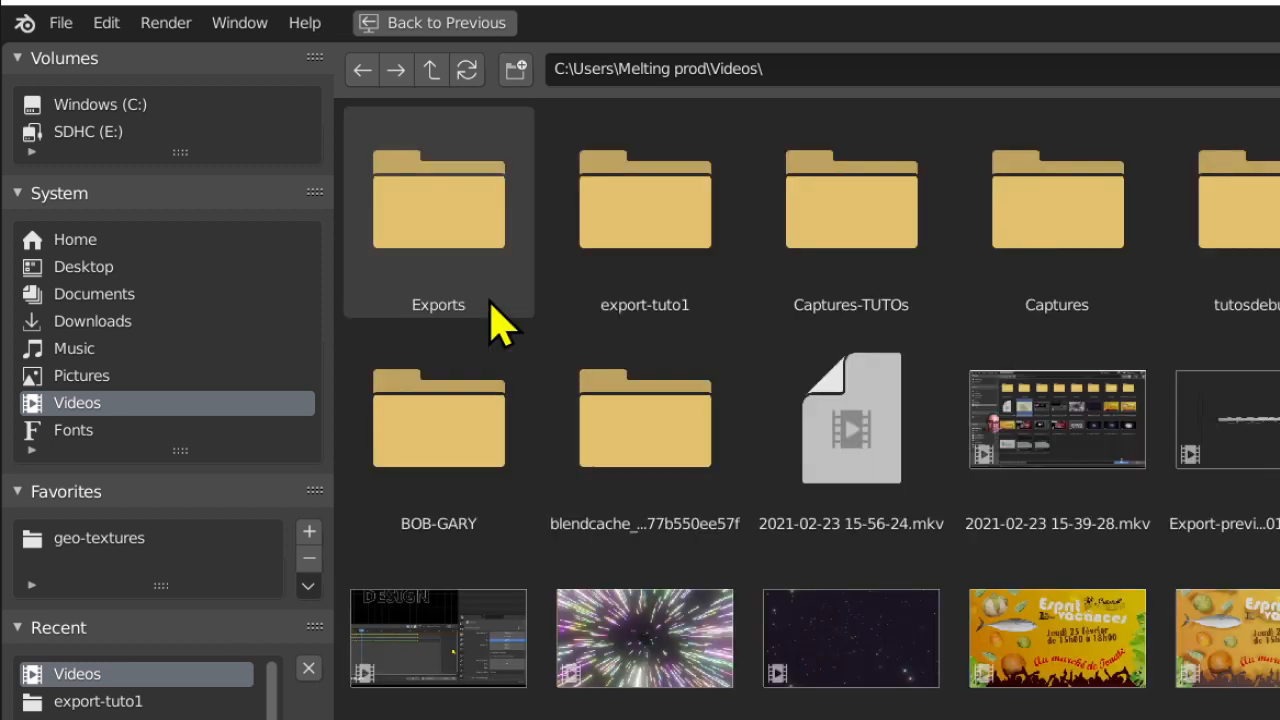
double_click(469, 209)
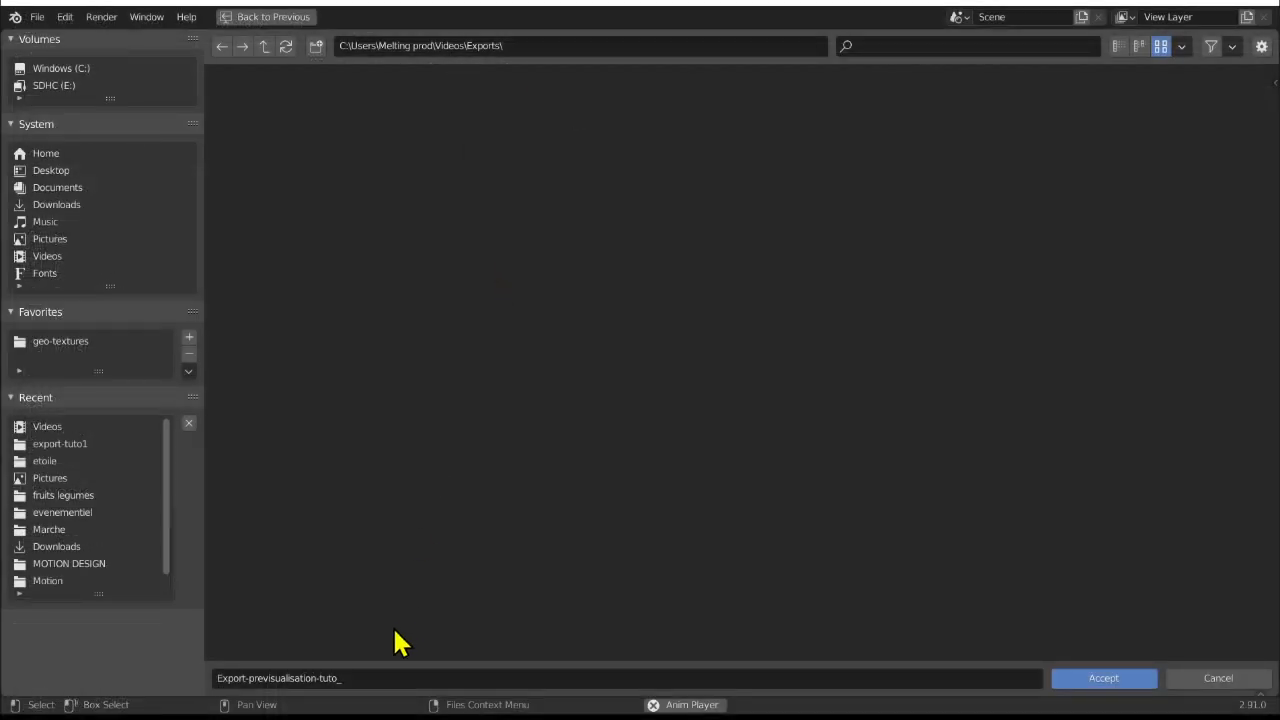
Name the output file "exportTUTO01-" and accept it as the render output path
left_click(338, 678)
key("BackSpace")
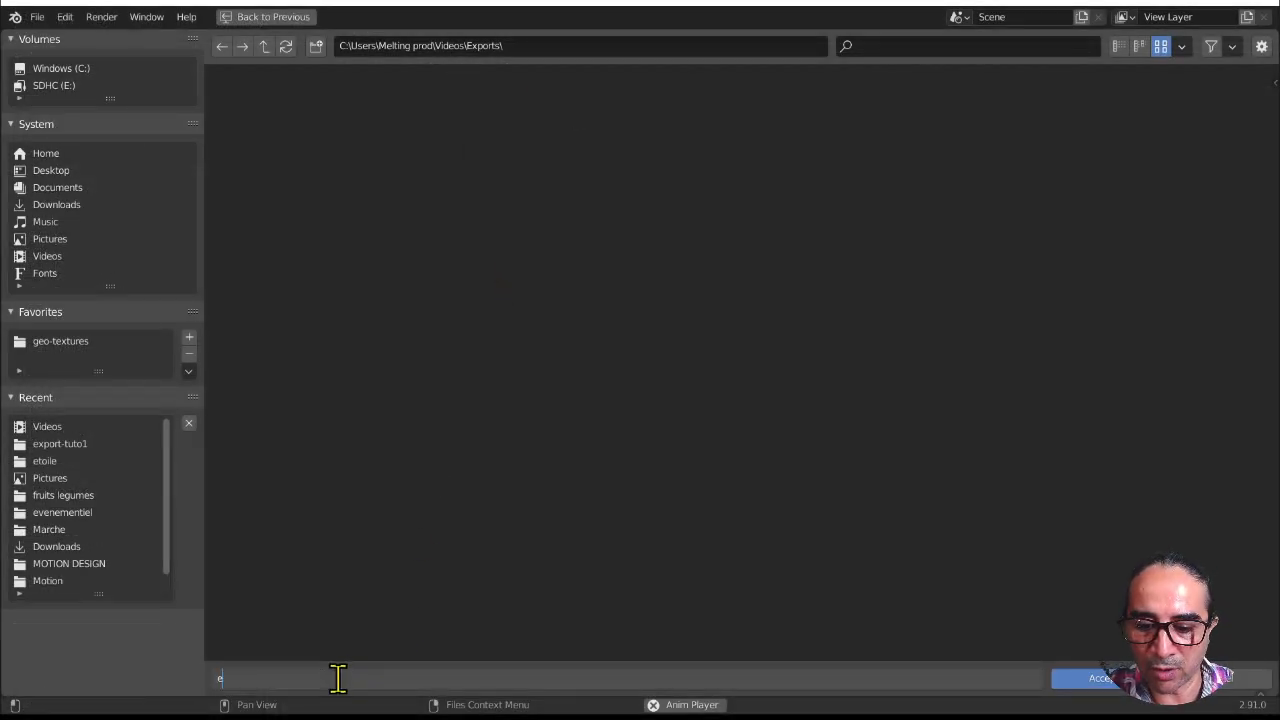
type("exportTUTO")
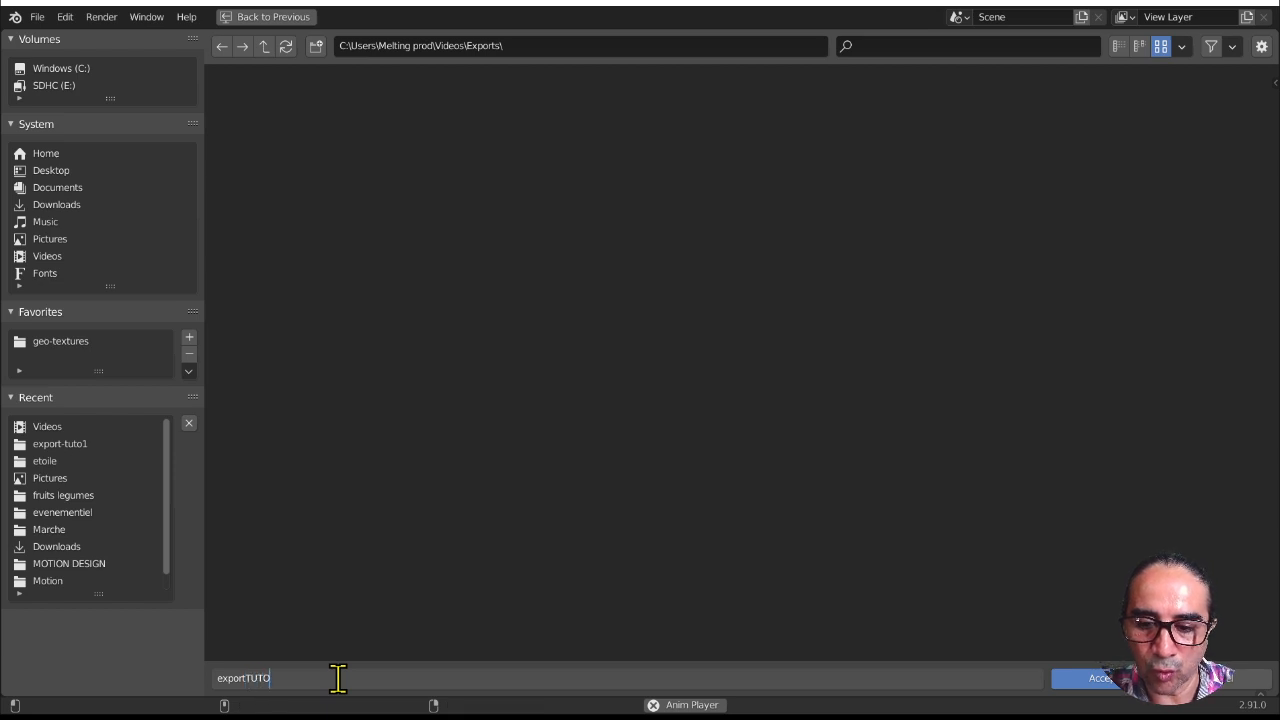
type("01-")
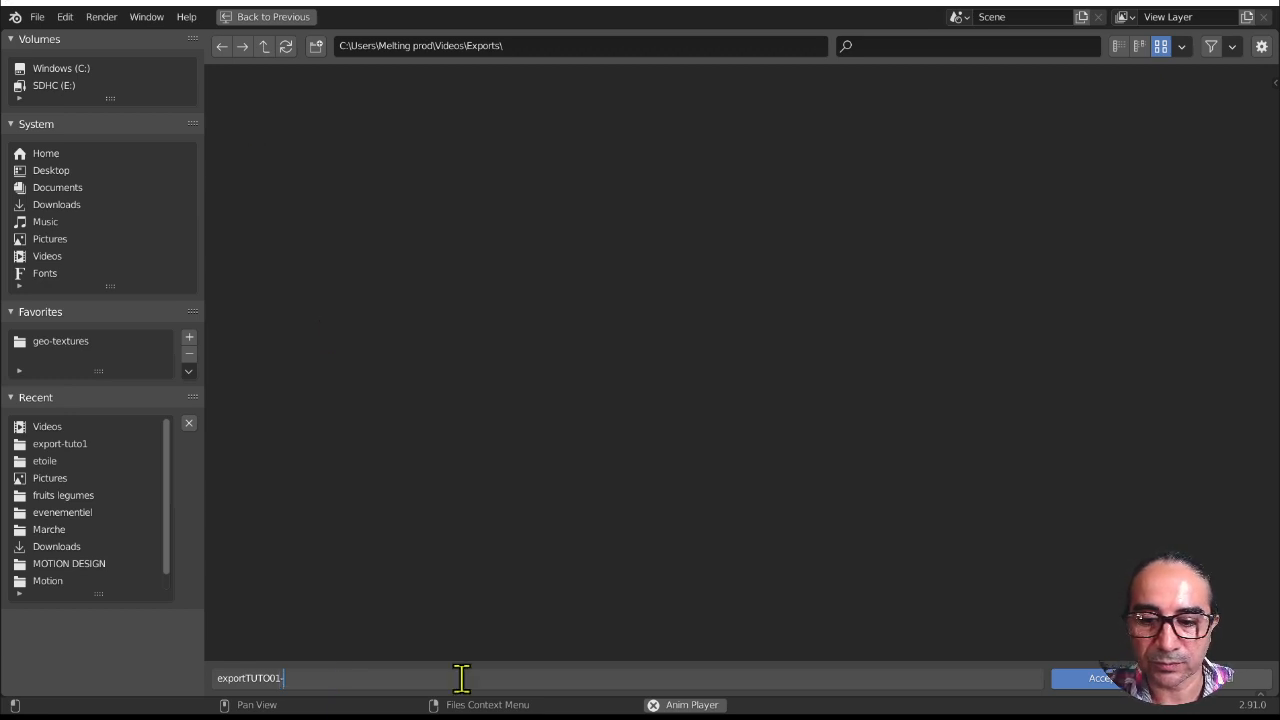
key("Return")
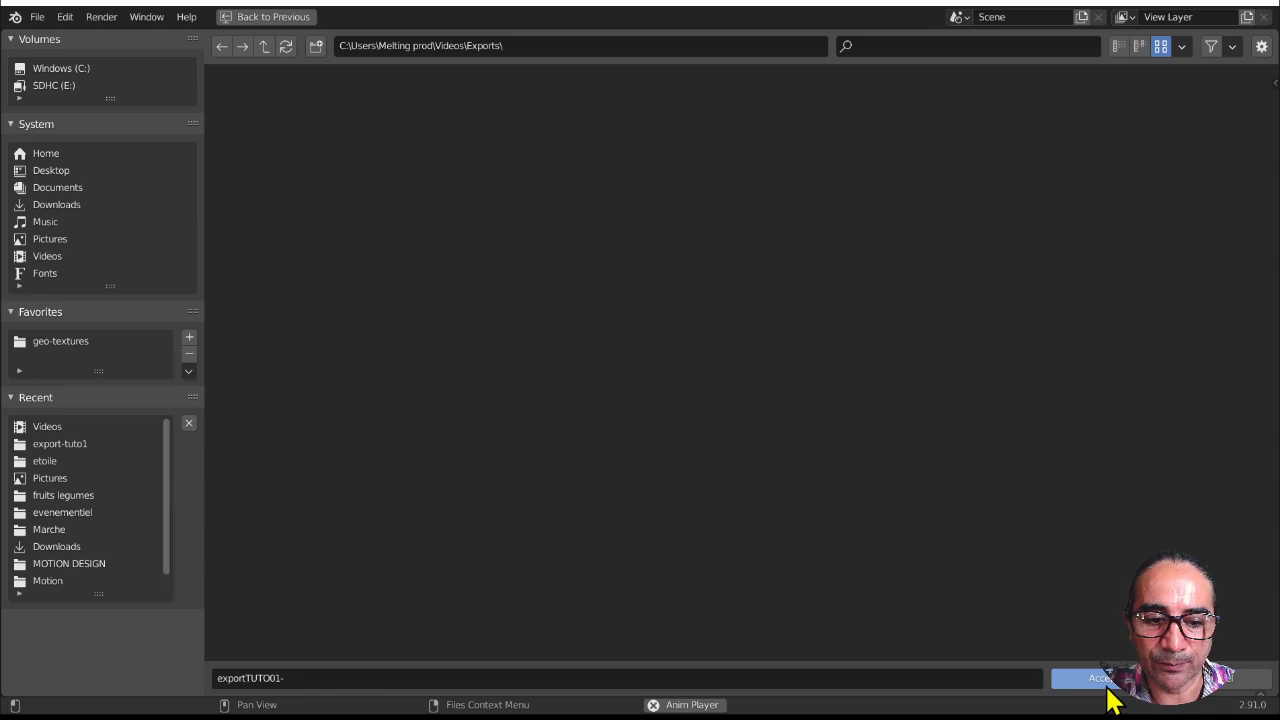
left_click(1105, 684)
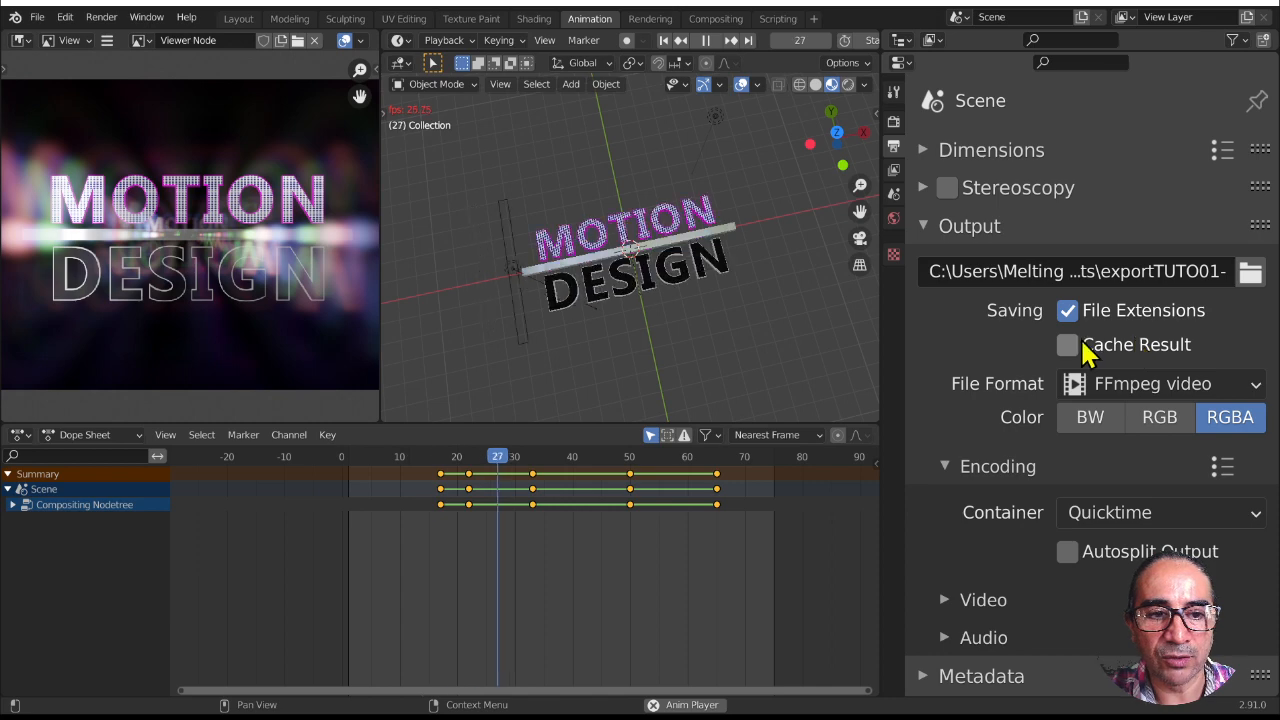
scroll(1040, 360, "down", 1)
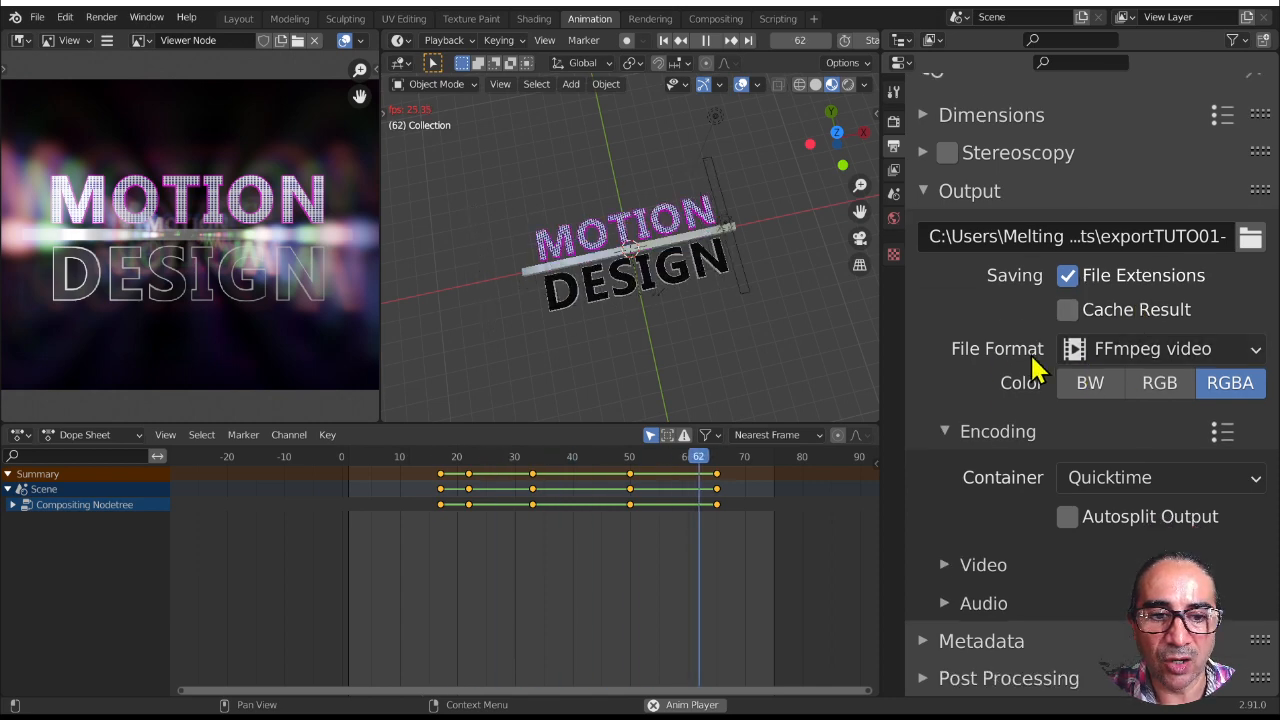
Try PNG as the render output file format and return it to FFmpeg video with RGB color
left_click(1108, 350)
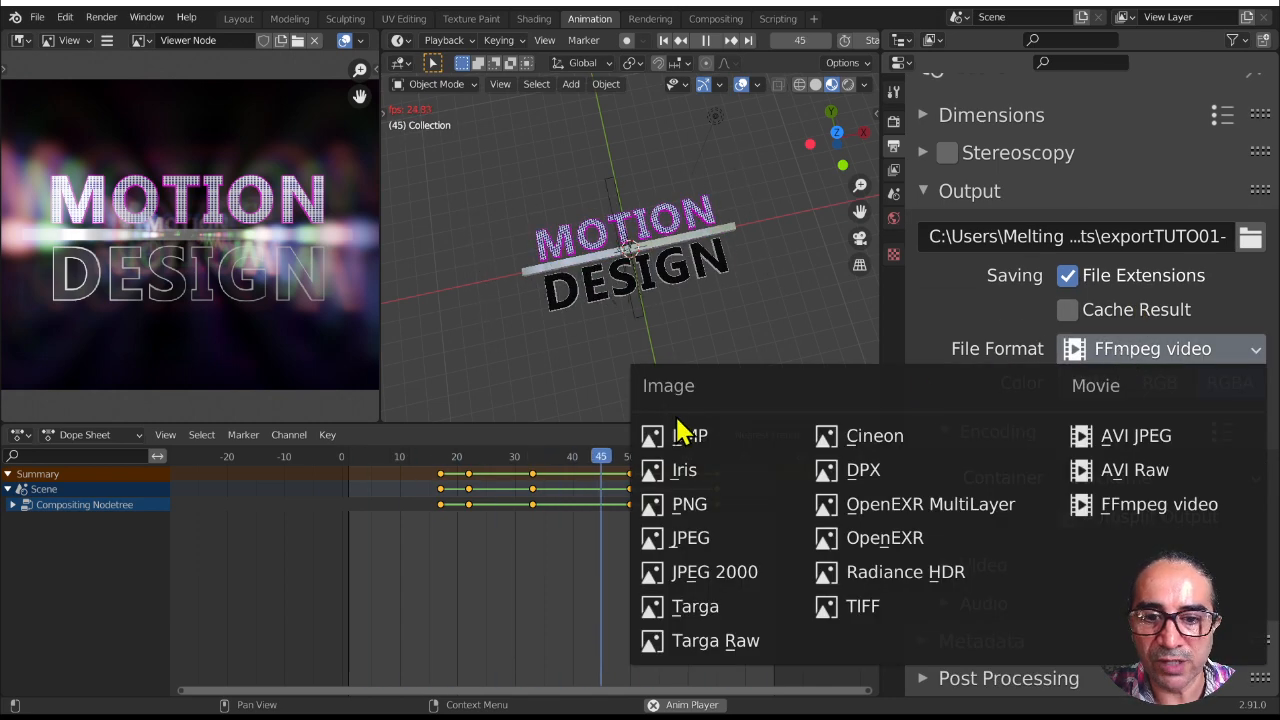
left_click(684, 505)
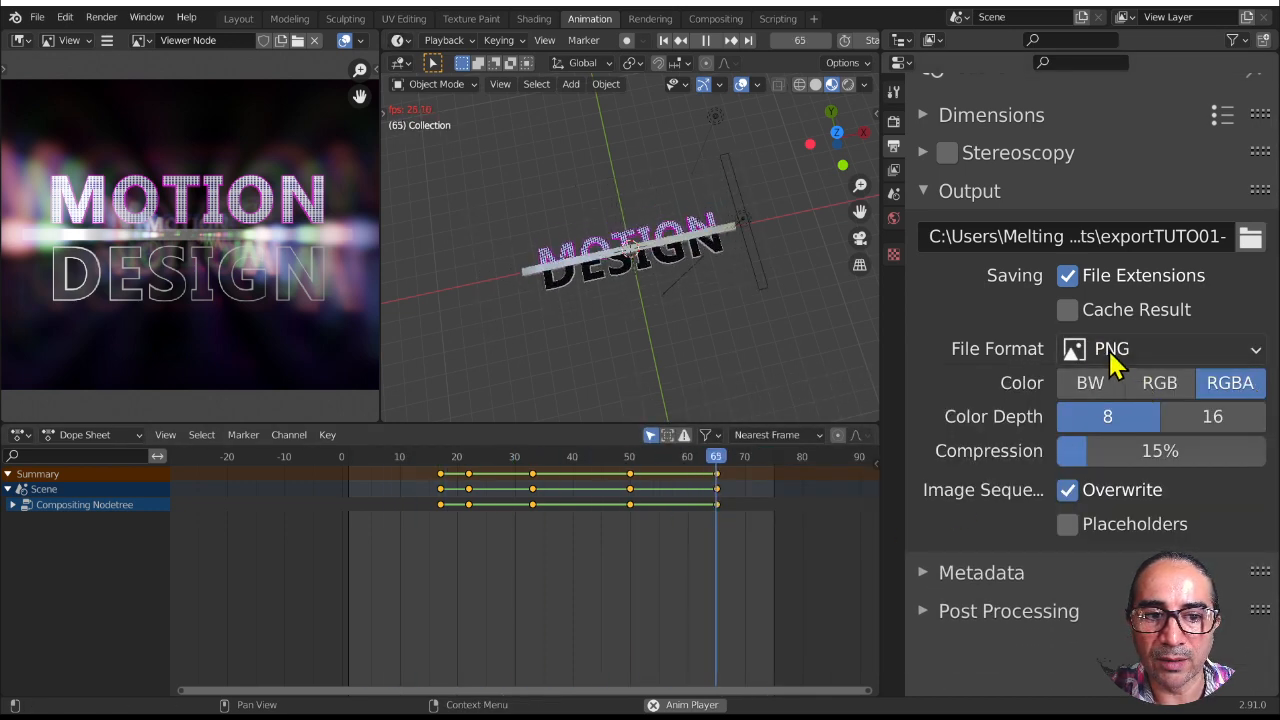
left_click(1112, 352)
left_click(1116, 352)
left_click(1118, 350)
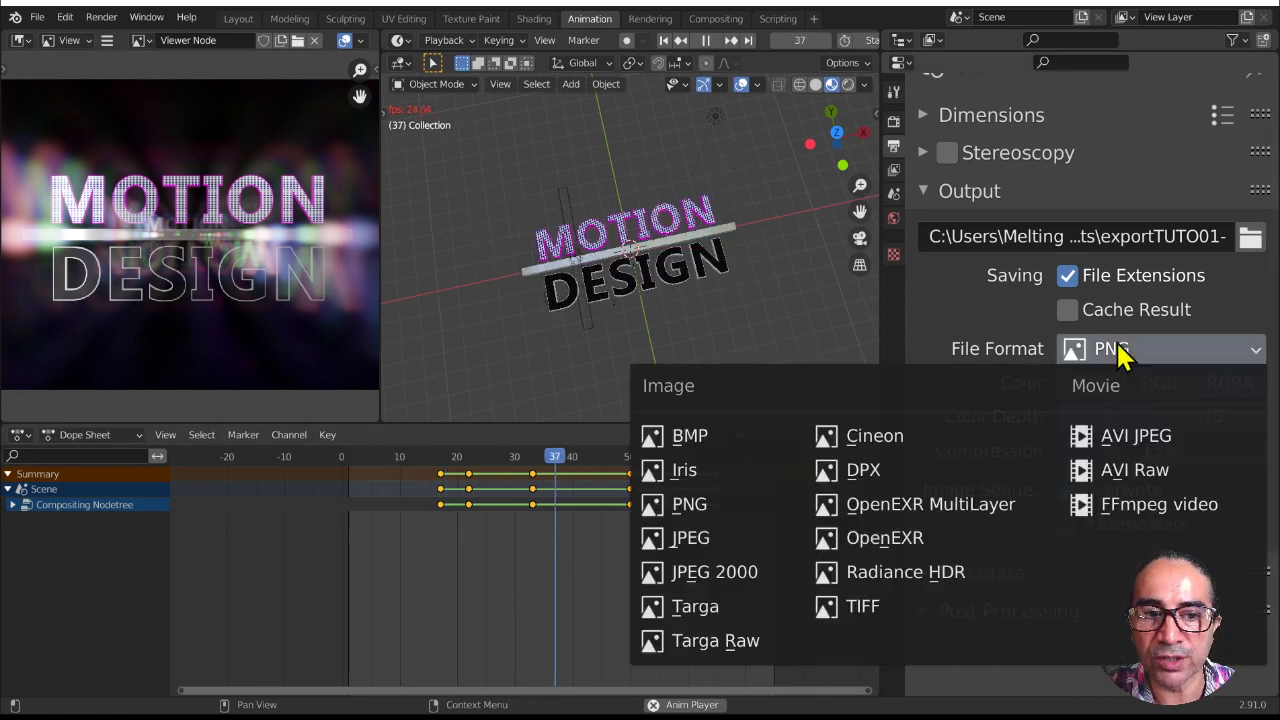
left_click(1143, 512)
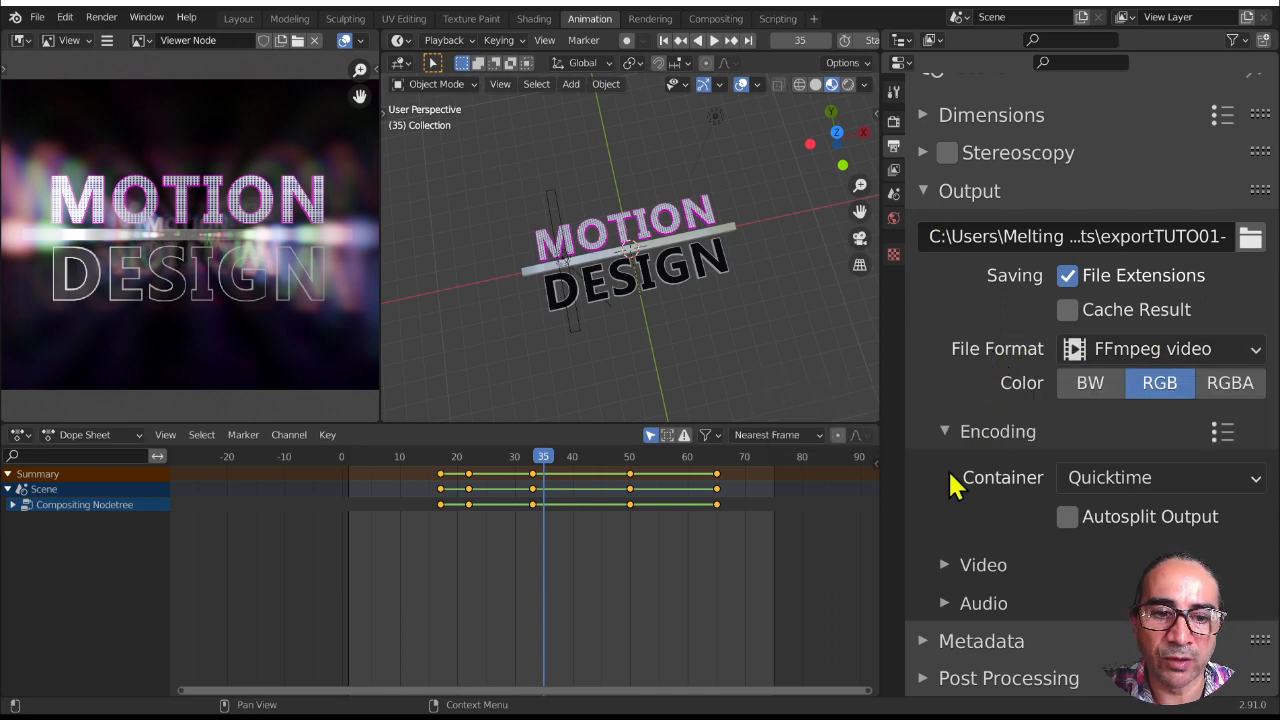
Set the encoding container to MPEG-4 and the video codec to H.264
left_click(1126, 479)
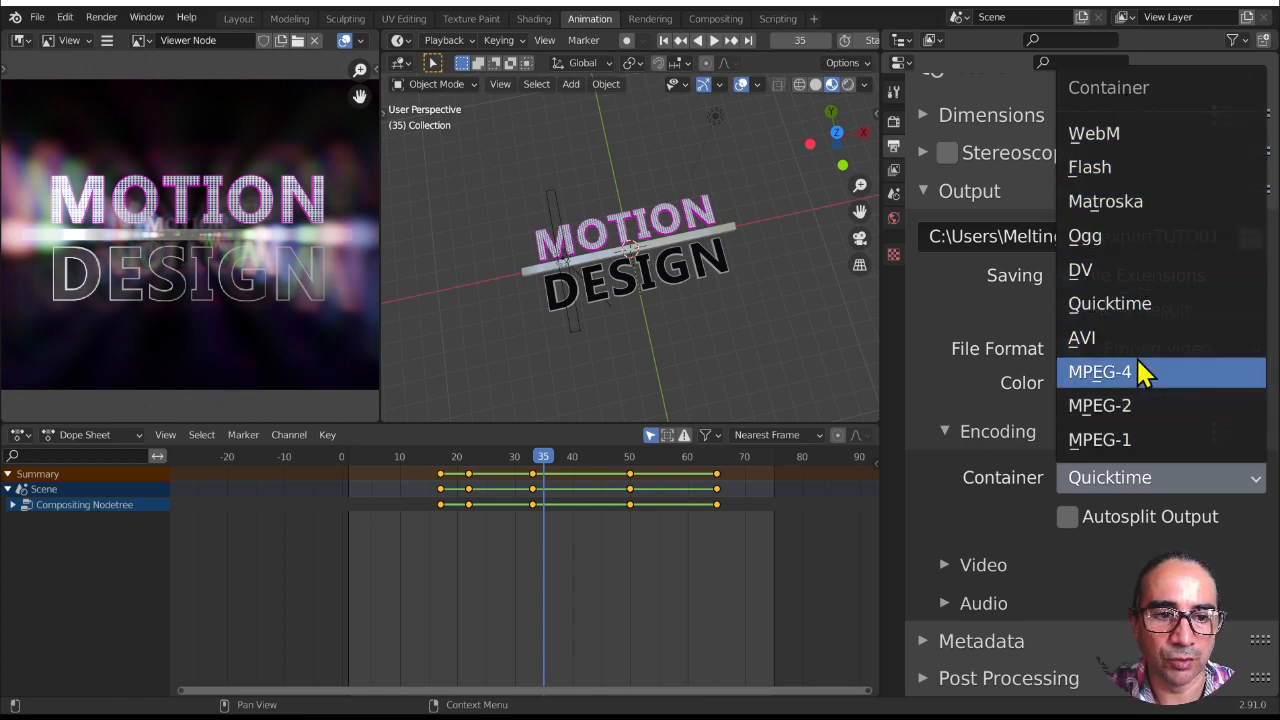
left_click(1127, 372)
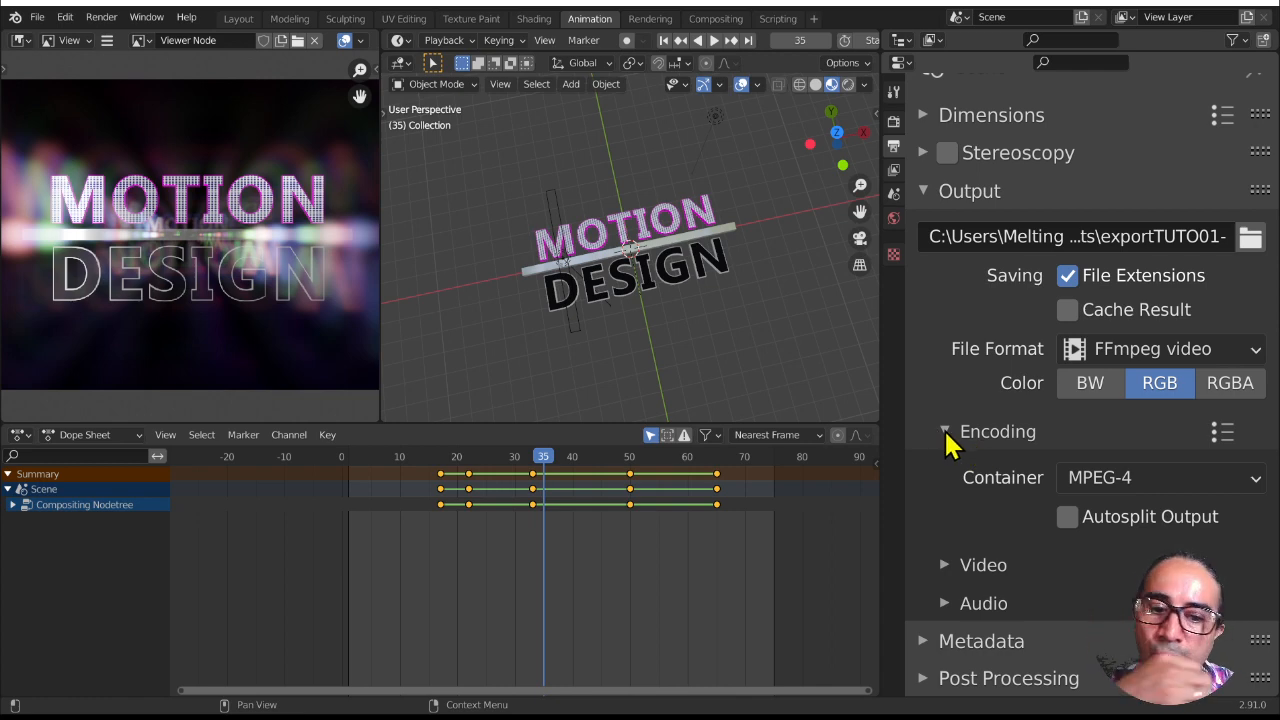
left_click(945, 566)
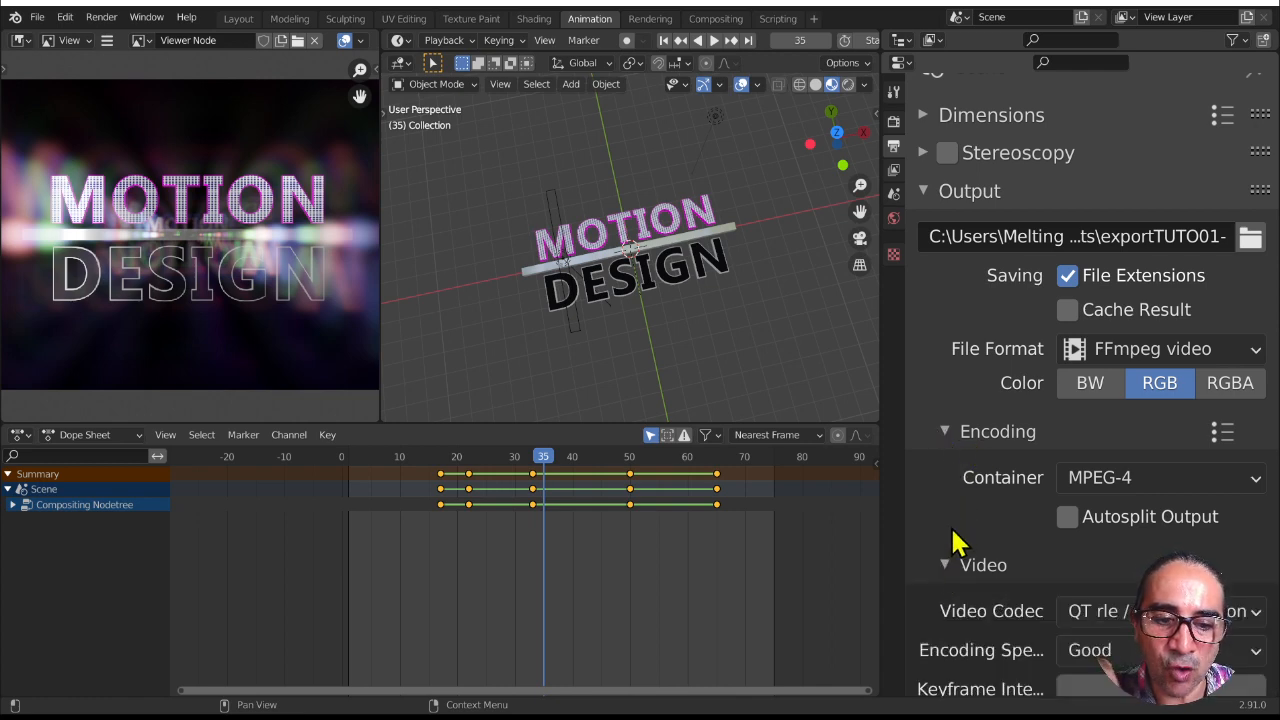
scroll(971, 451, "down", 7)
left_click(1134, 285)
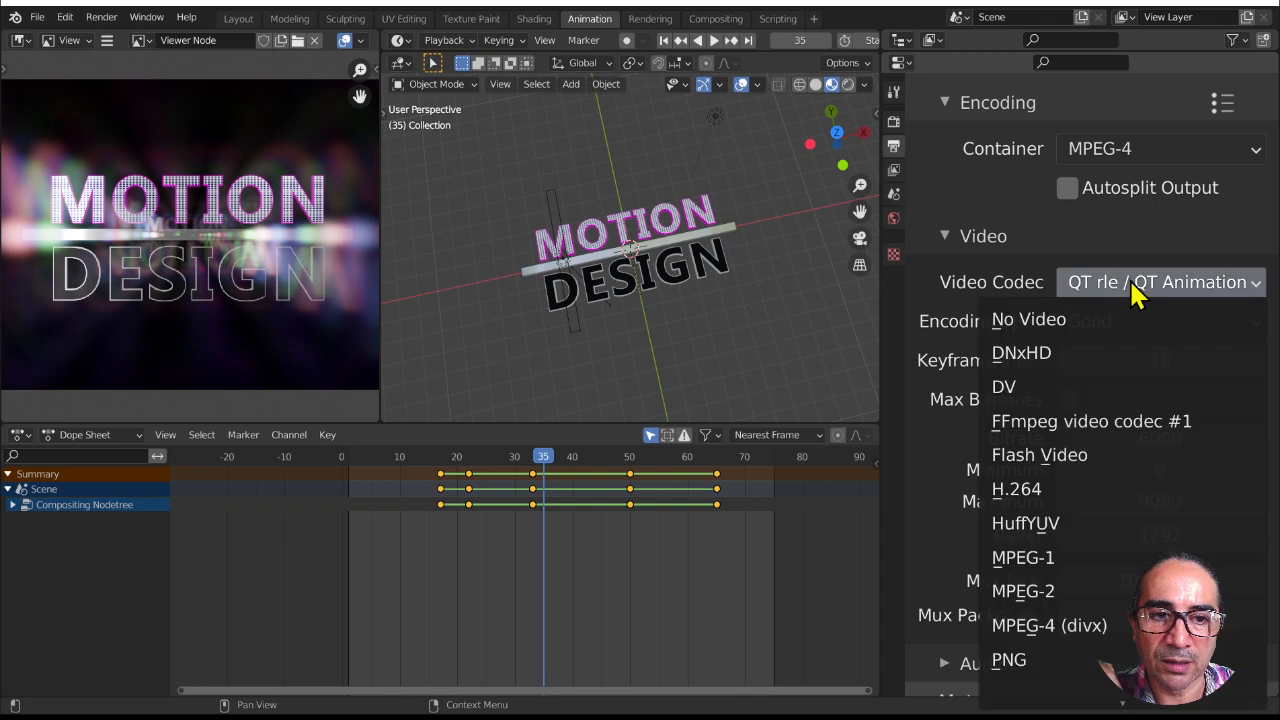
left_click(1040, 497)
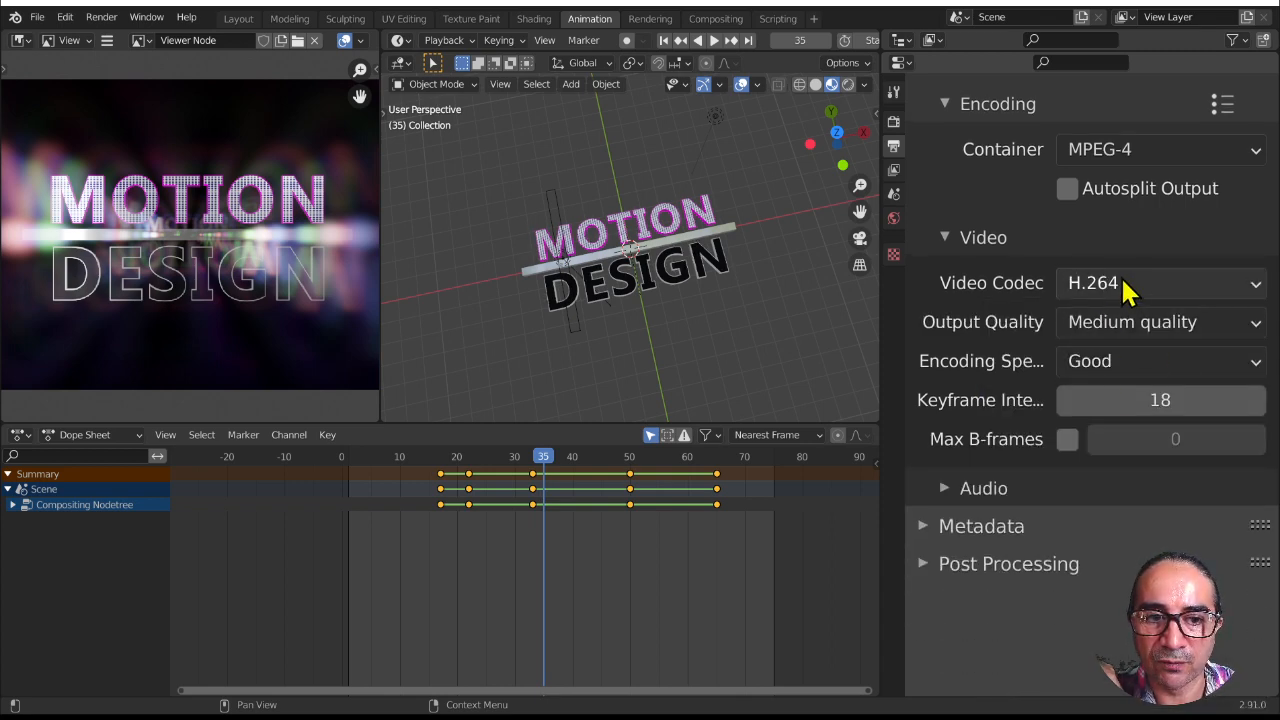
Look through the H.264 output quality options and select Good as the encoding speed
left_click(1128, 328)
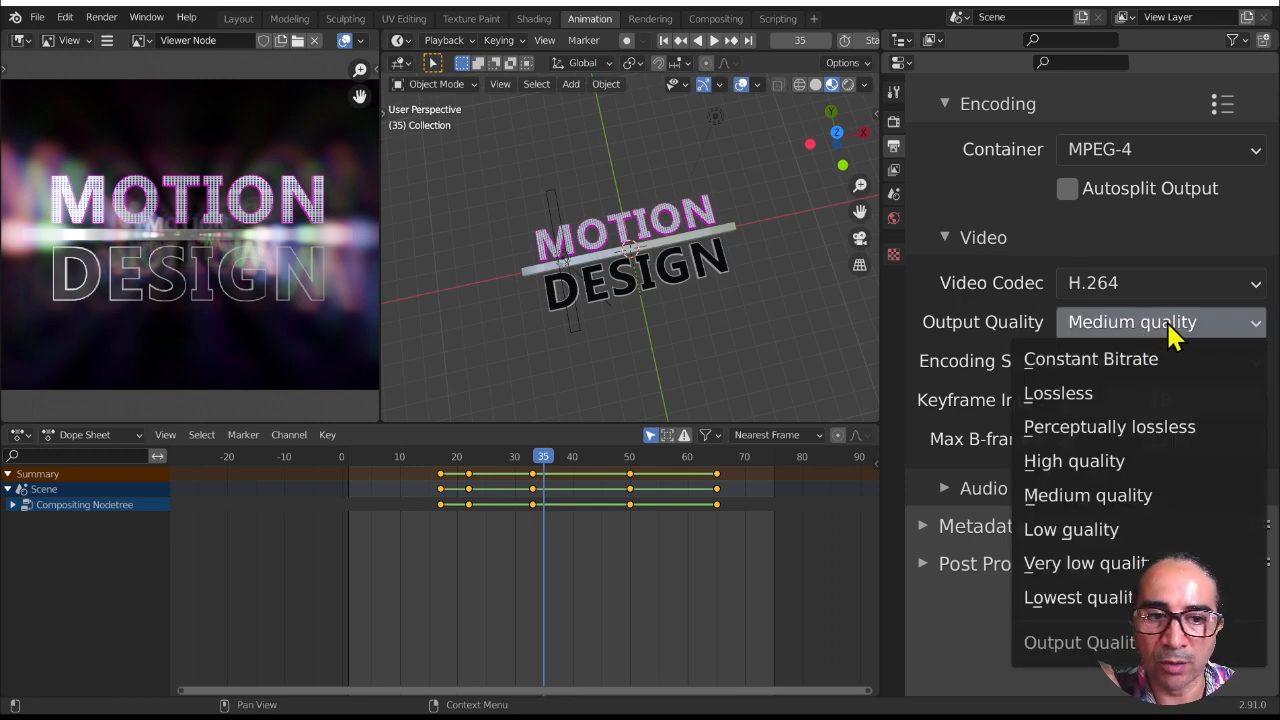
left_click(1170, 330)
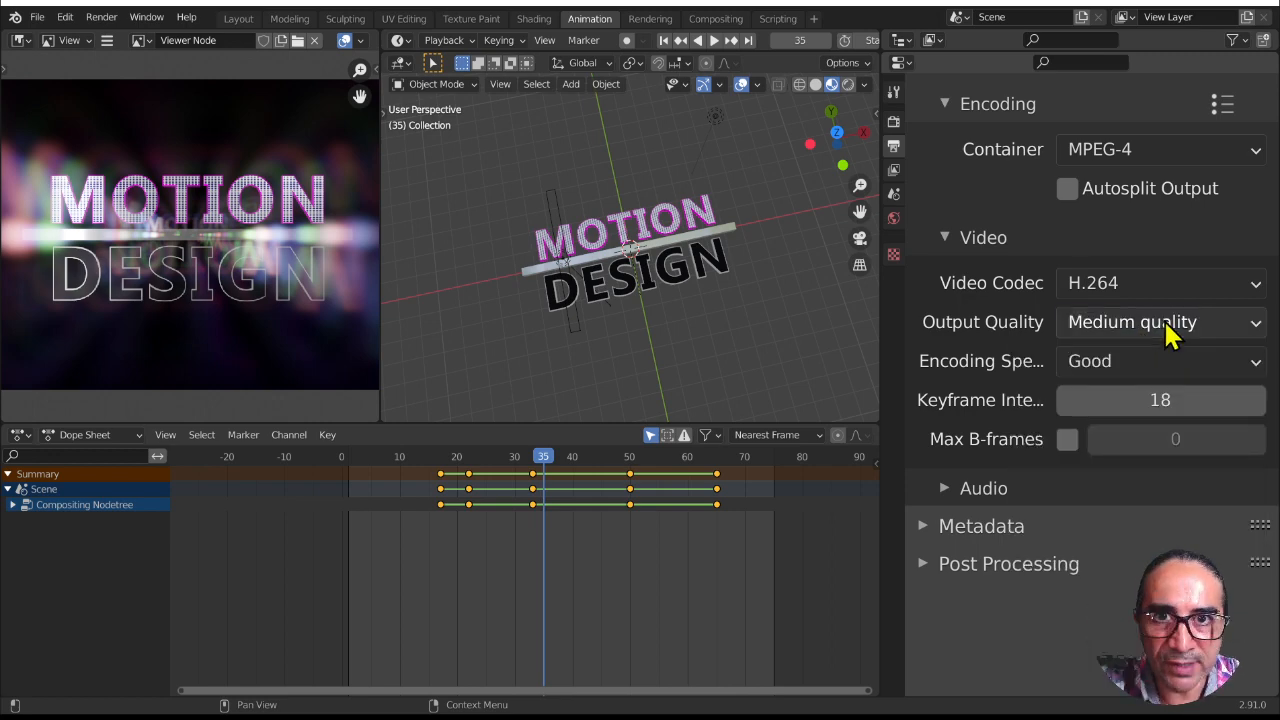
left_click(1170, 330)
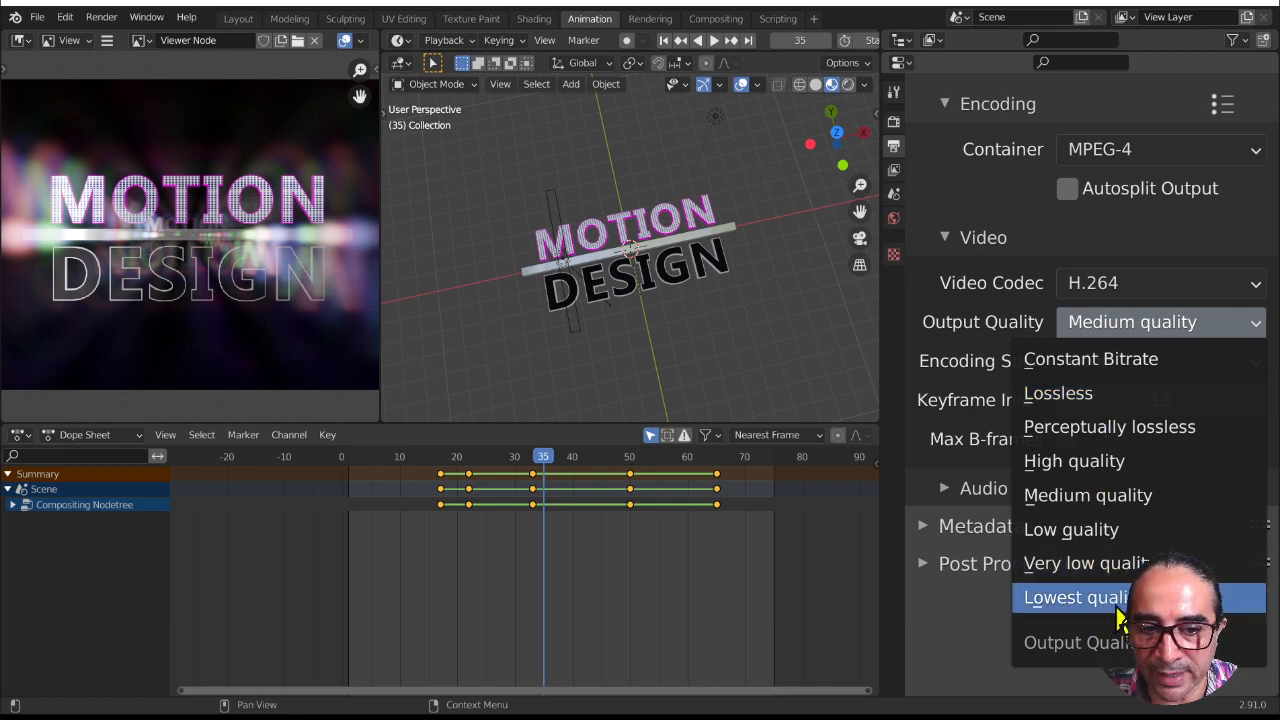
left_click(1118, 289)
left_click(1118, 291)
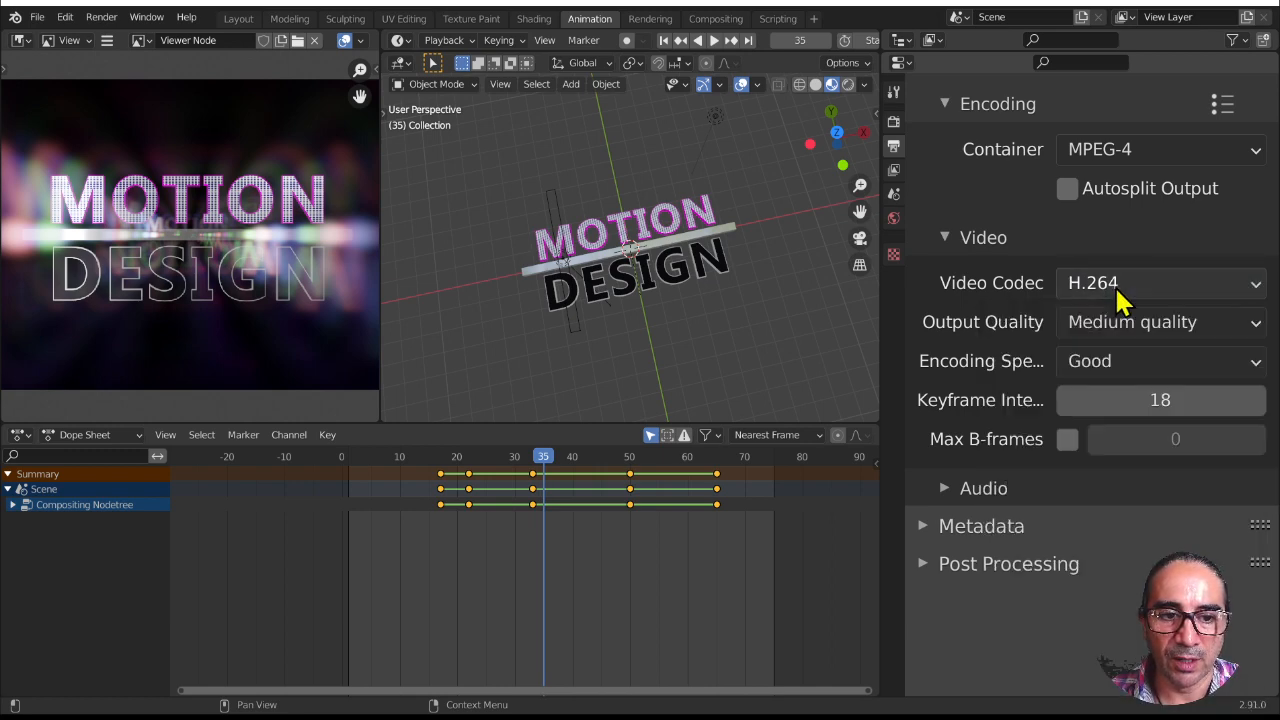
left_click(1122, 362)
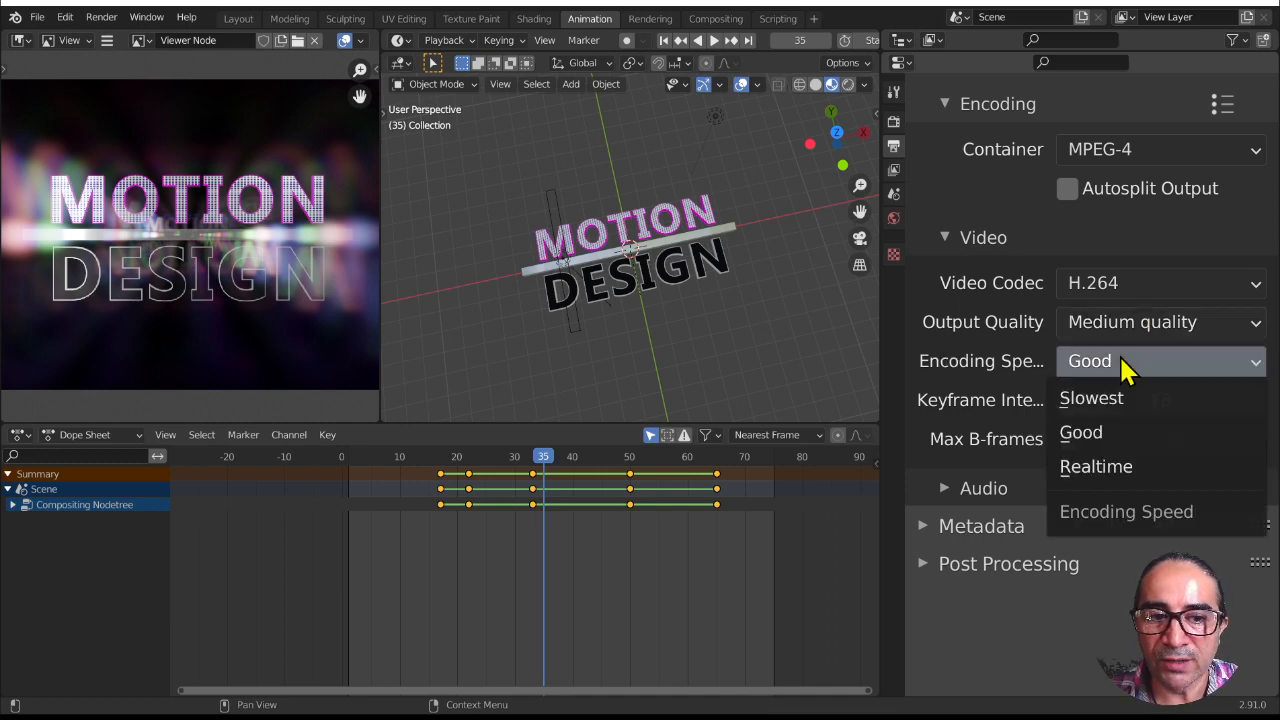
left_click(1095, 432)
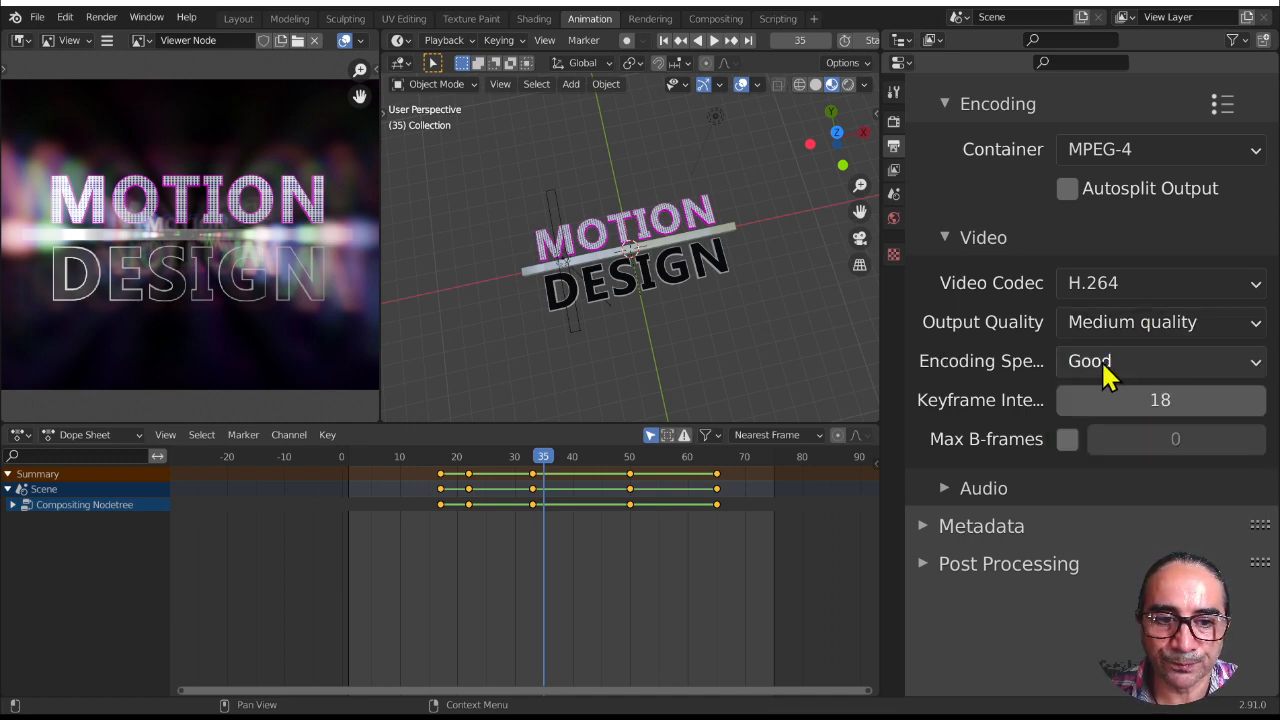
Try No Audio as the audio codec, restore it to AAC and view the remaining audio settings
left_click(950, 489)
left_click(1100, 533)
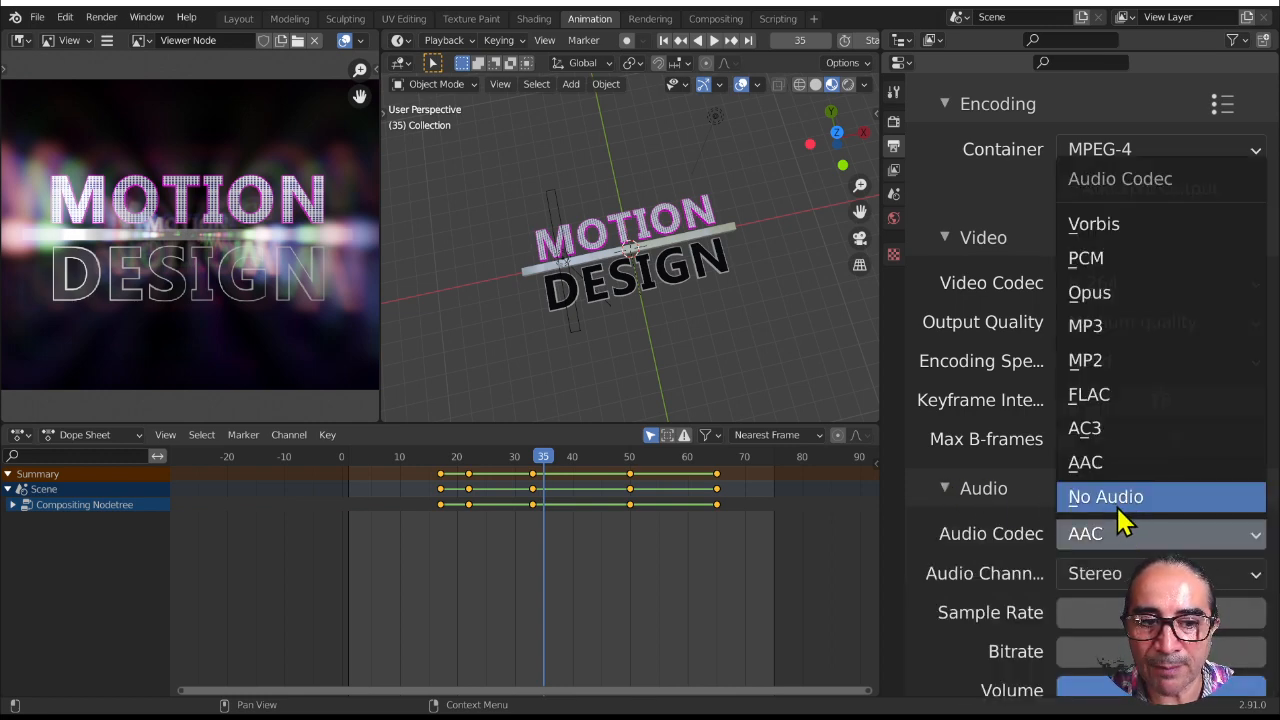
left_click(1105, 497)
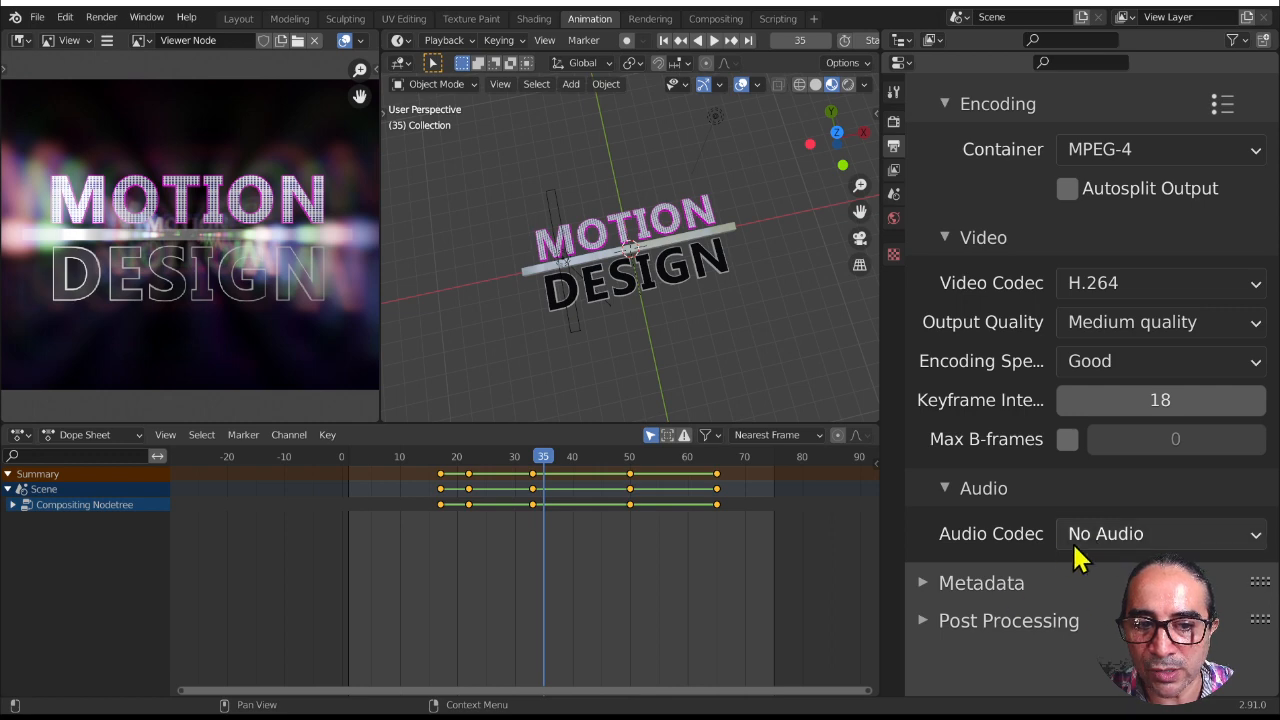
left_click(1110, 536)
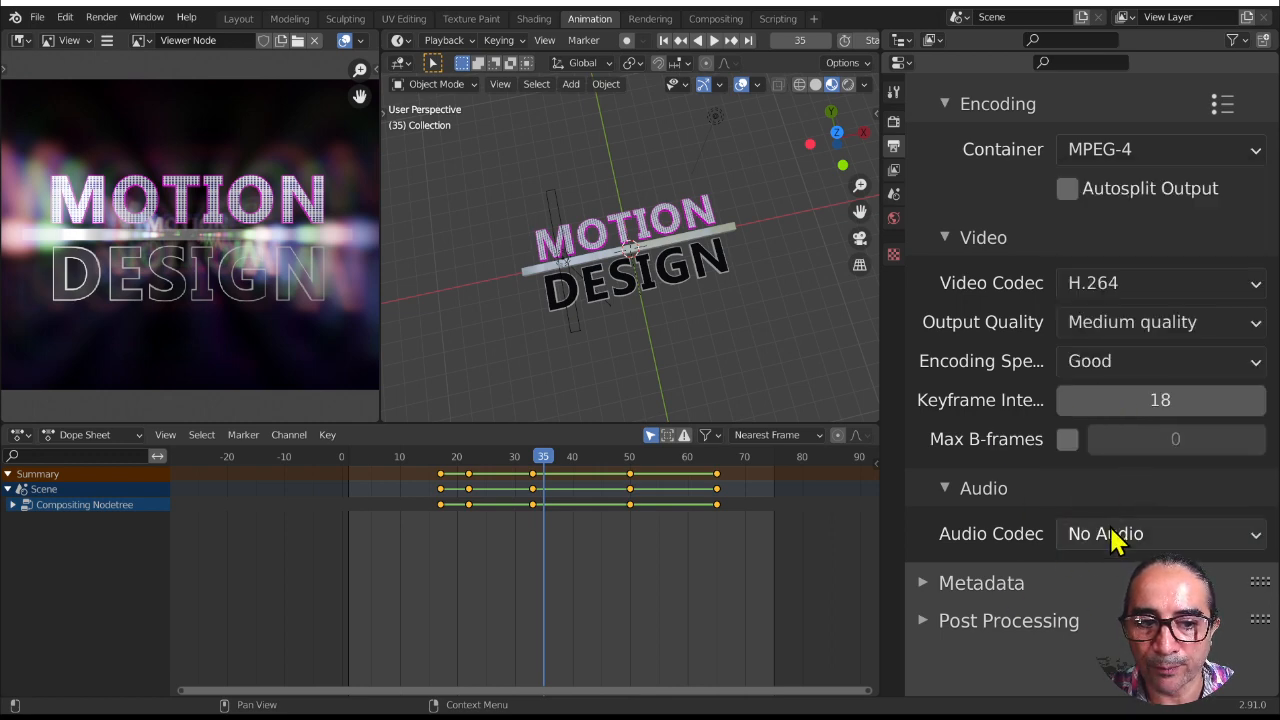
left_click(1112, 534)
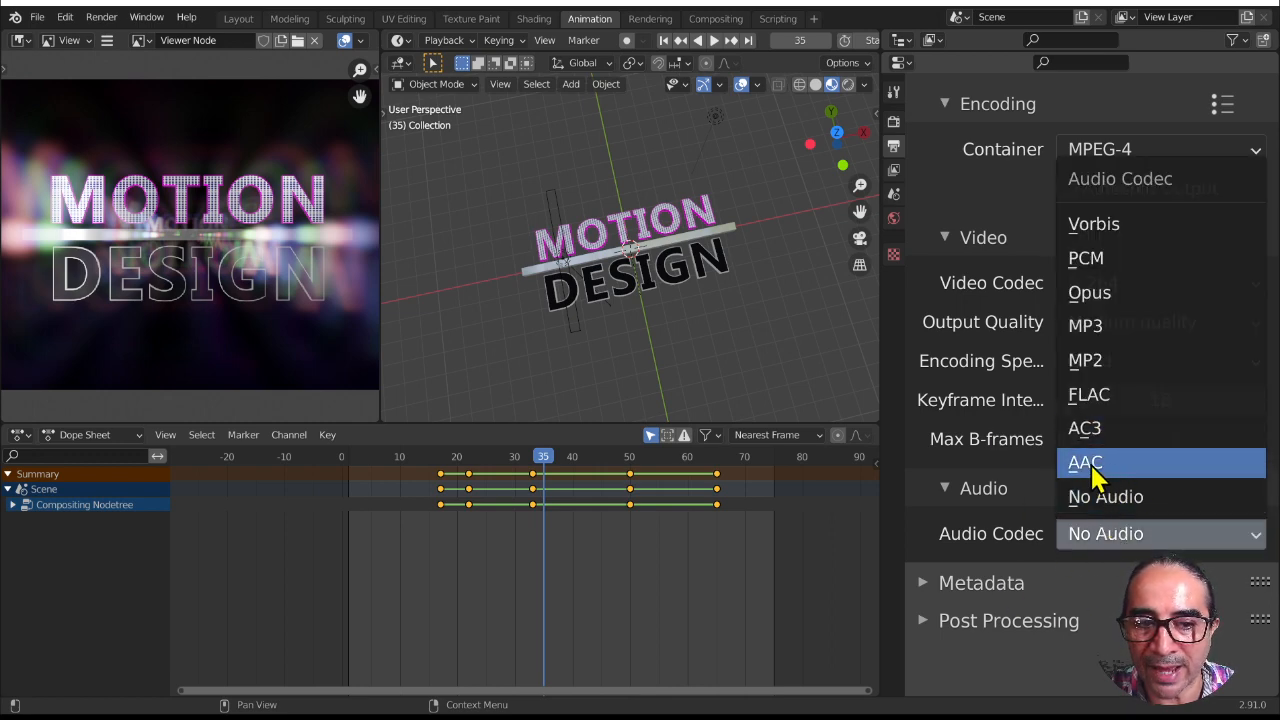
left_click(1105, 466)
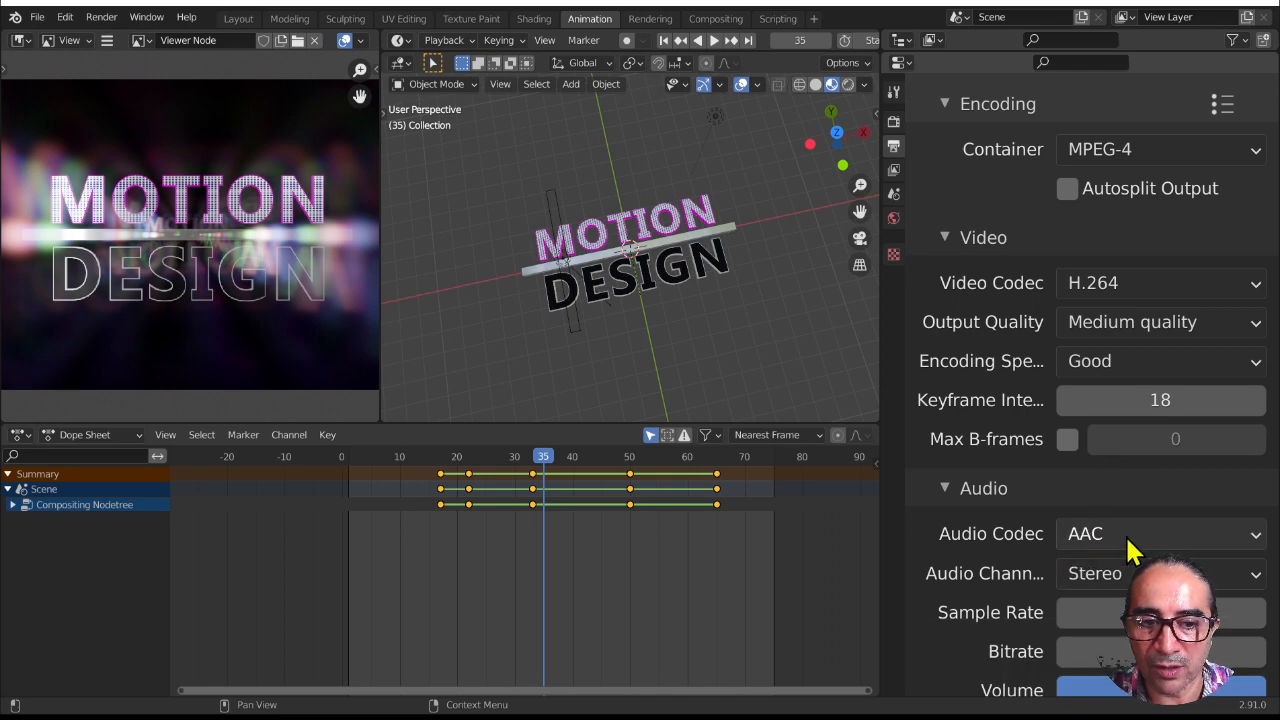
scroll(1120, 534, "down", 2)
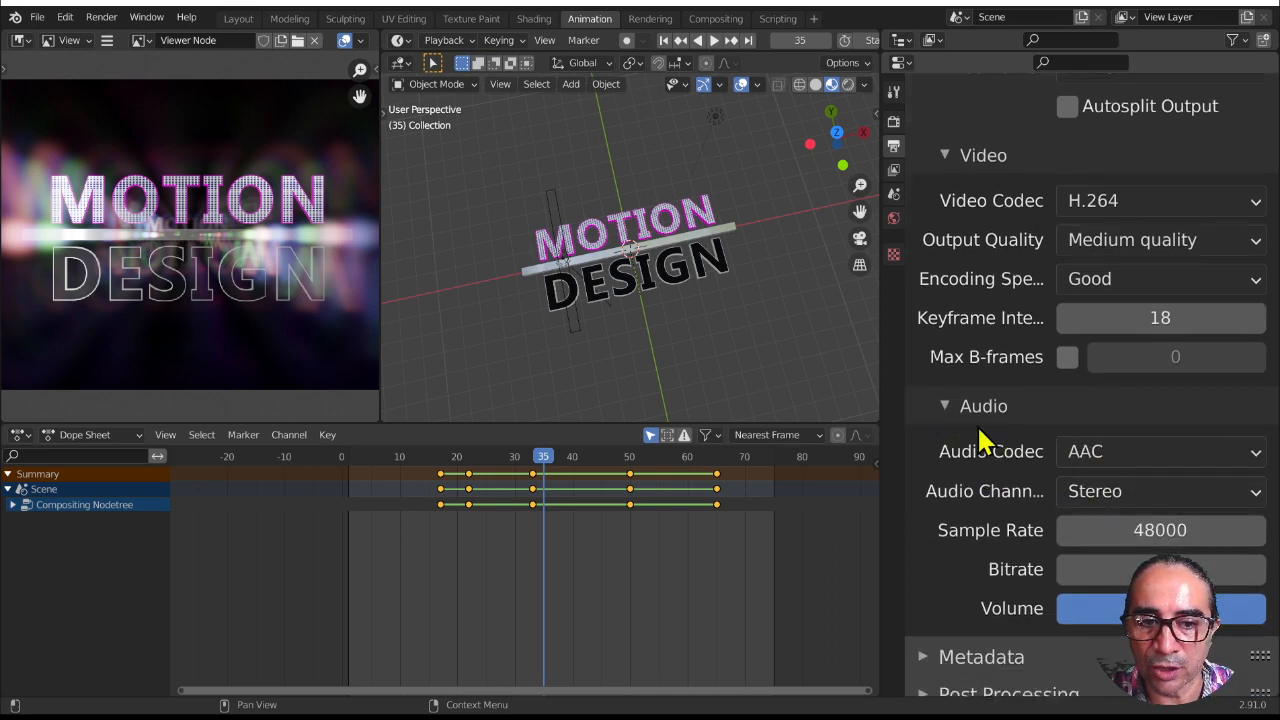
Collapse the Audio, Video, Encoding and Output sections of the output properties
left_click(945, 405)
scroll(1022, 590, "up", 4)
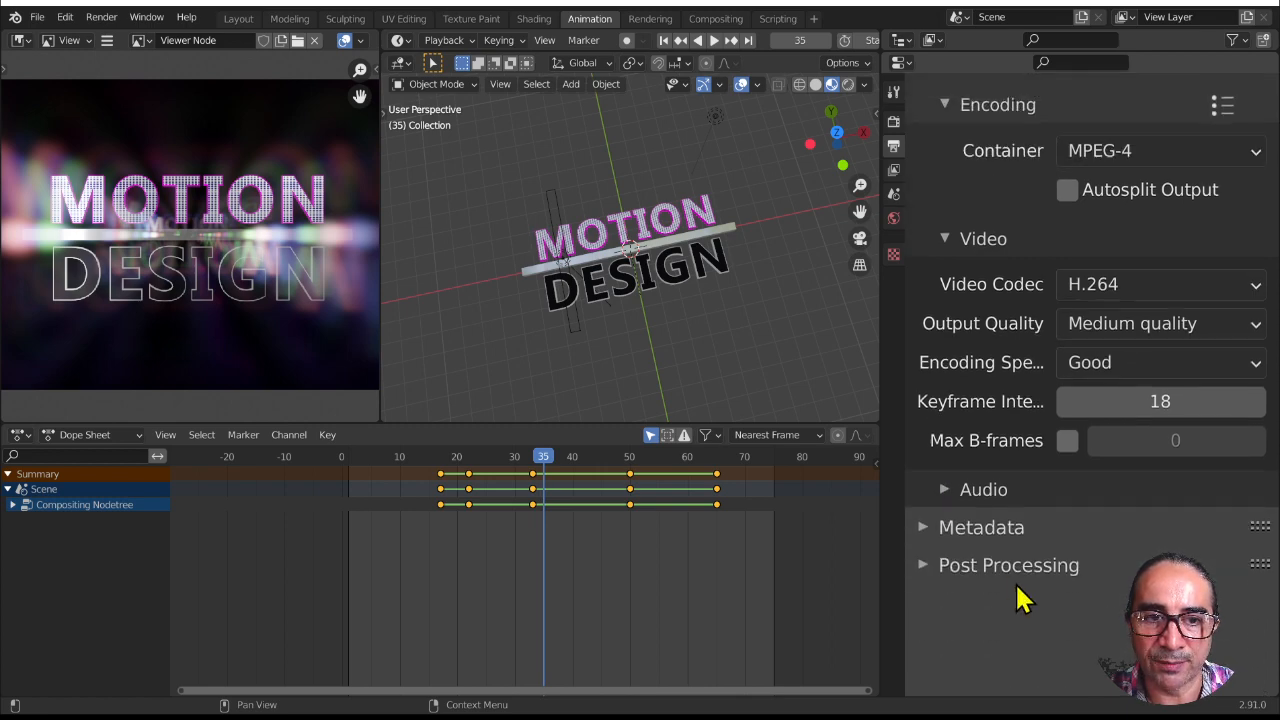
left_click(946, 322)
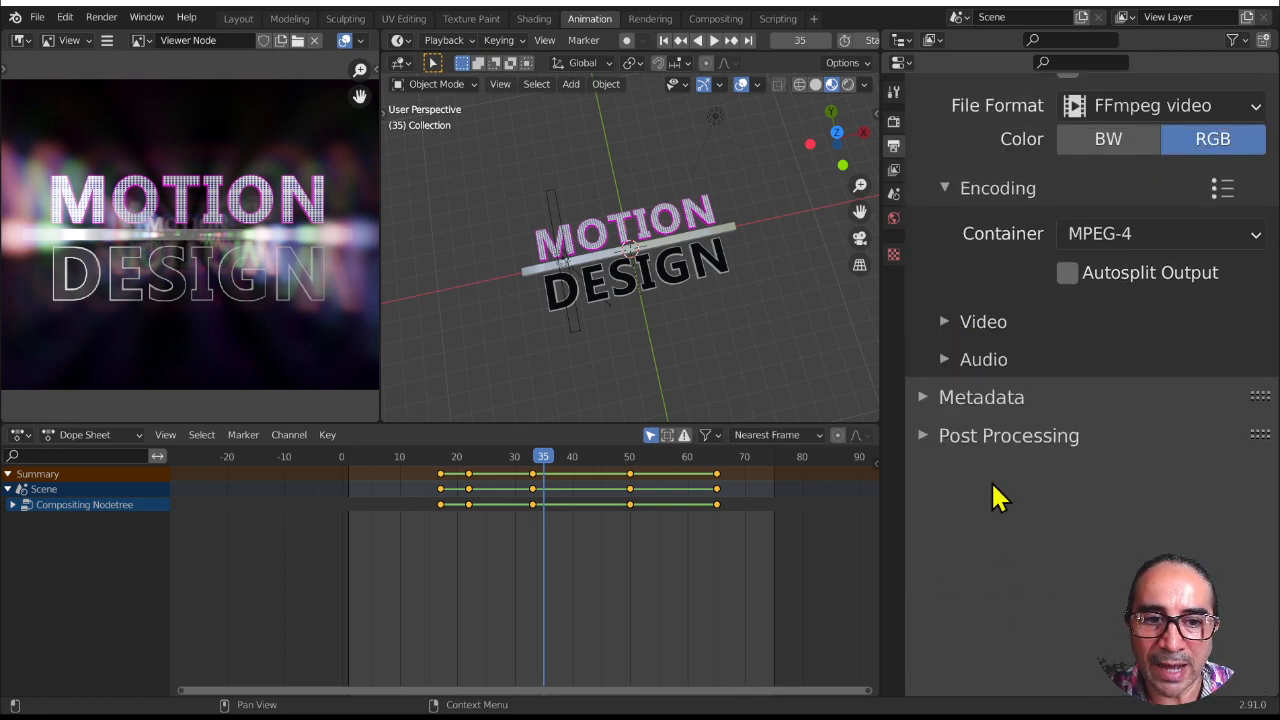
scroll(998, 506, "up", 3)
left_click(945, 300)
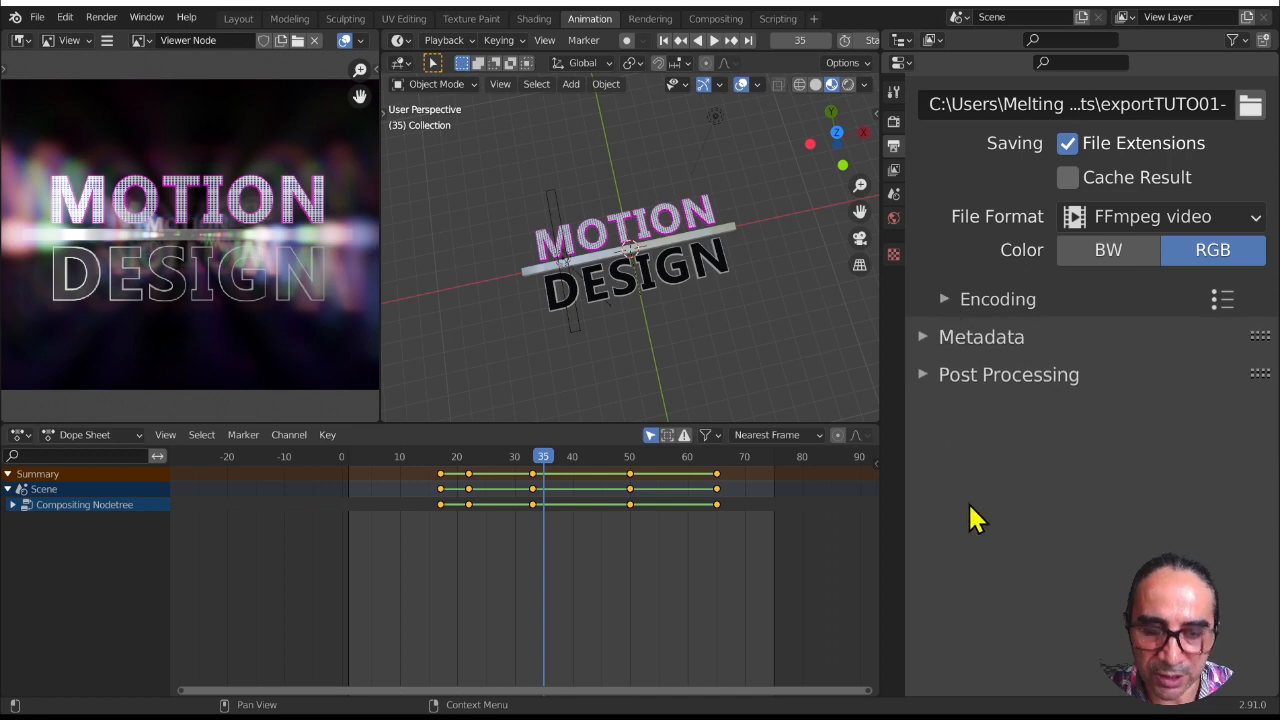
scroll(975, 515, "up", 4)
left_click(922, 226)
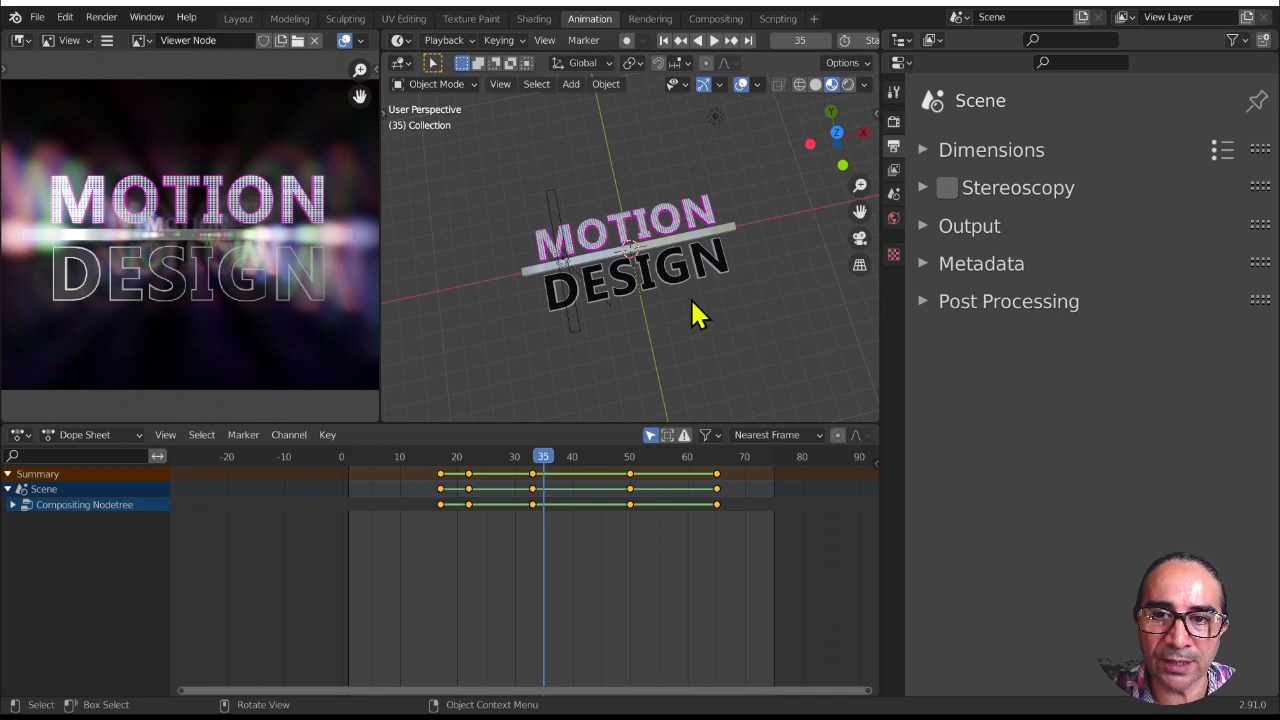
Look through the scene camera, run Viewport Render Animation and return from the render result to the animation workspace
left_click(104, 19)
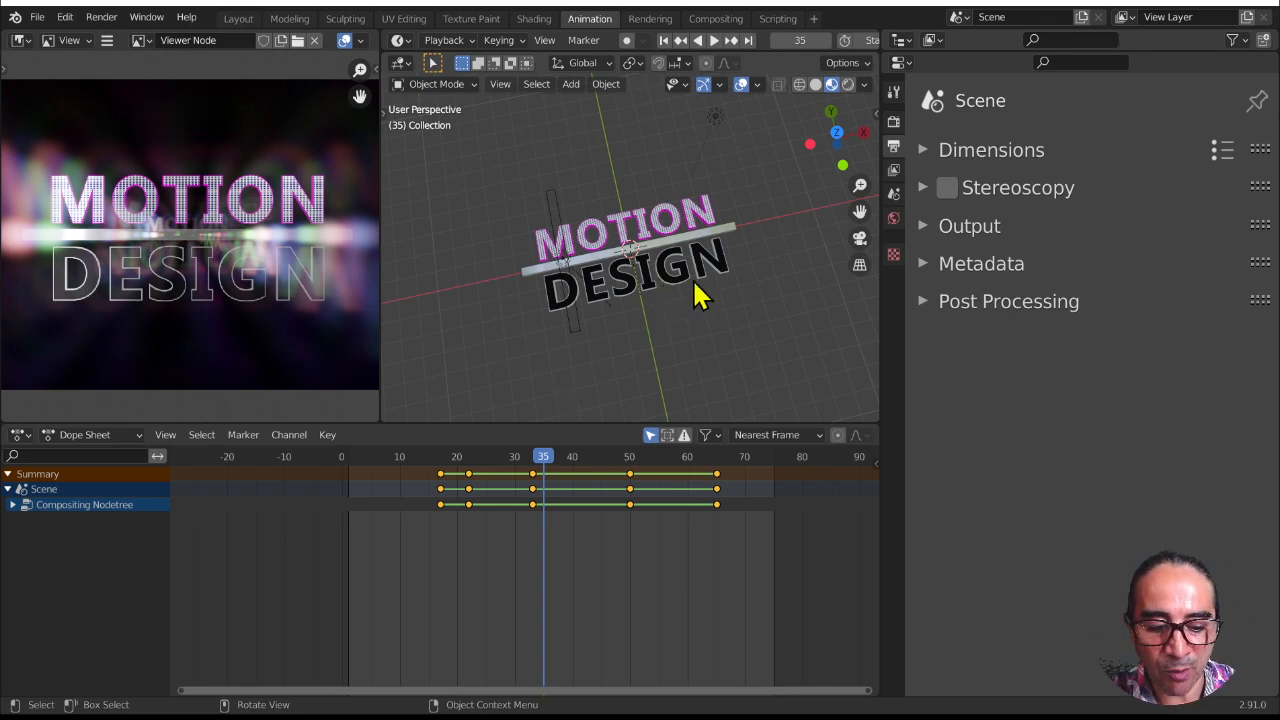
key("KP_0")
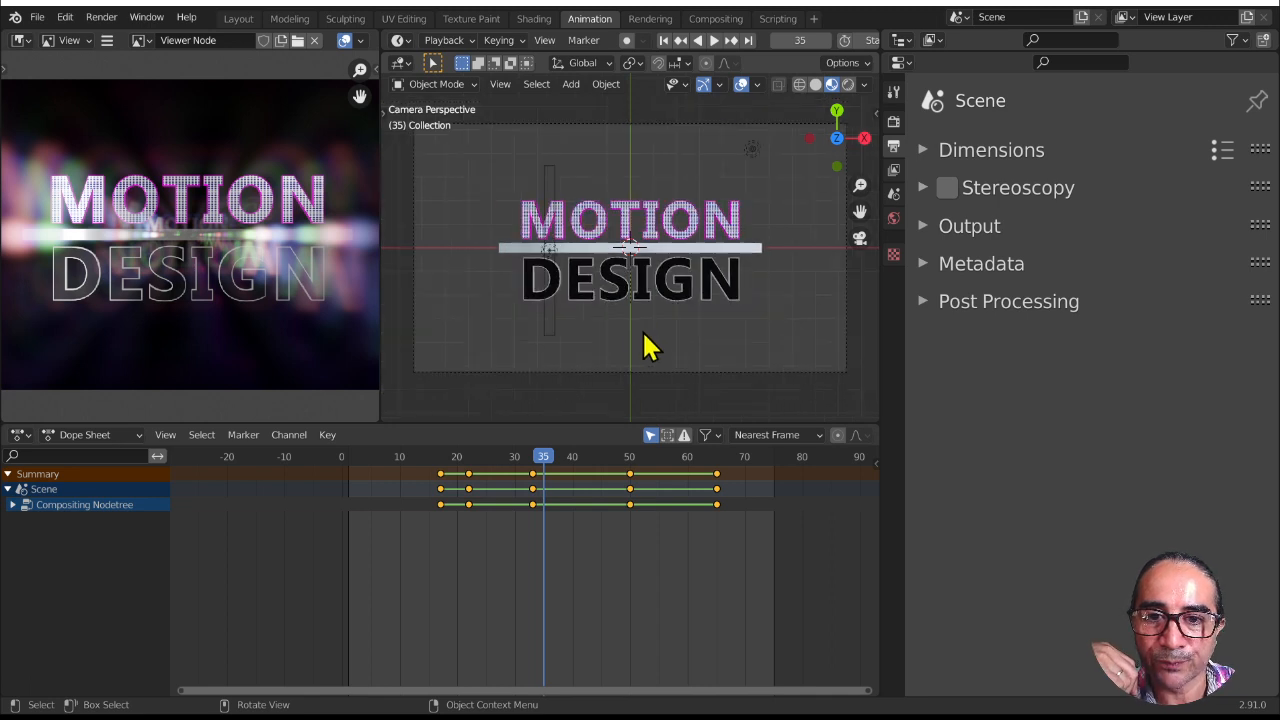
left_click(500, 84)
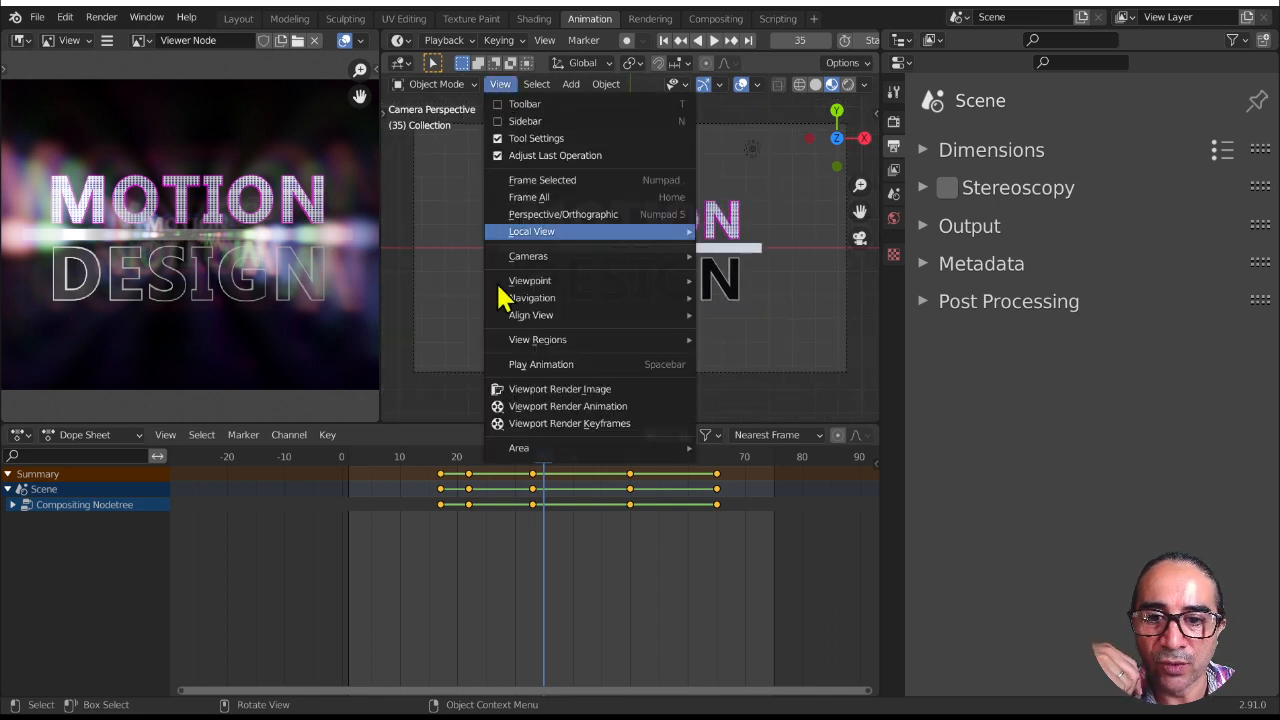
left_click(608, 408)
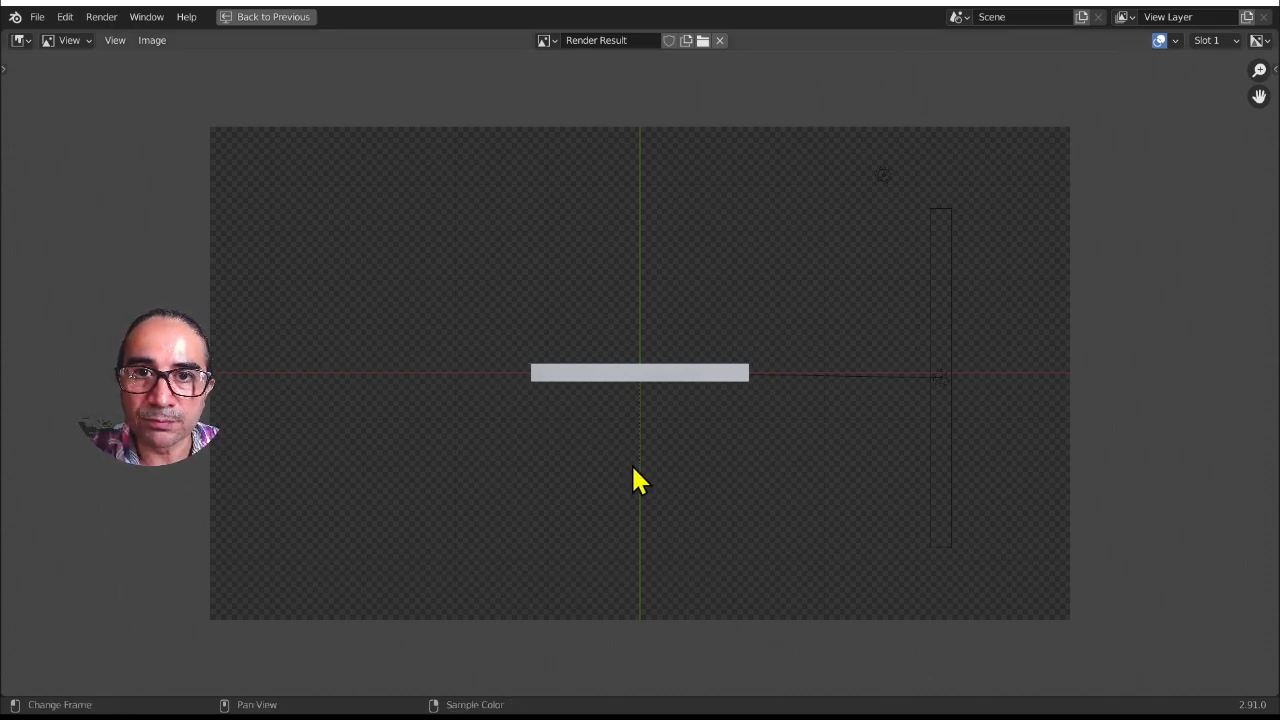
left_click(252, 17)
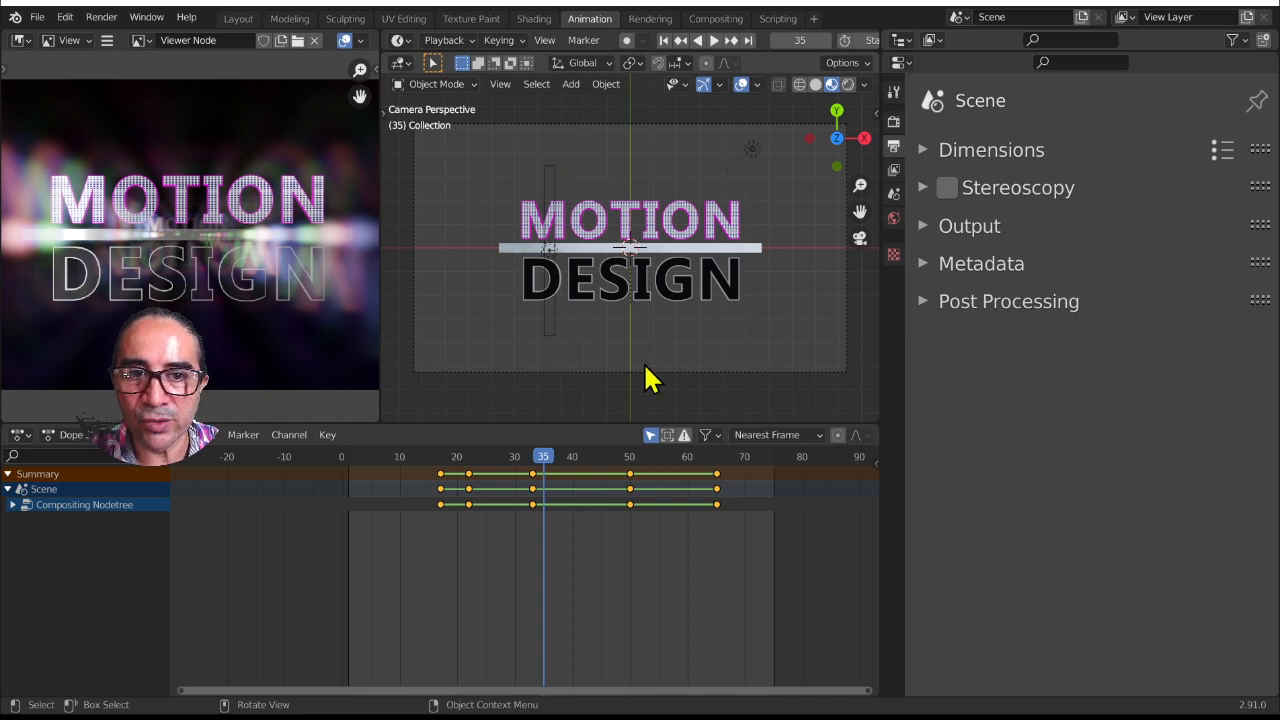
Apply the HDTV 1080p dimensions preset and set the frame rate to 30 fps
middle_click_drag(647, 392, 595, 248)
scroll(606, 323, "up", 3)
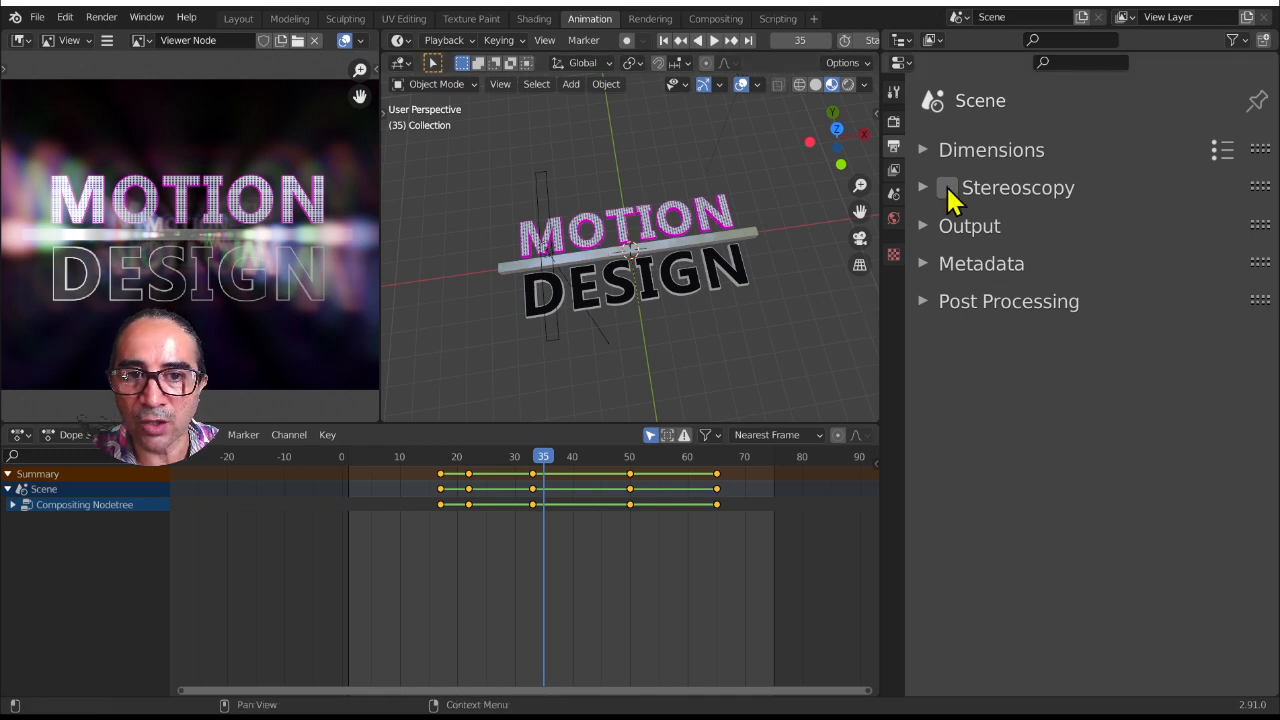
left_click(930, 155)
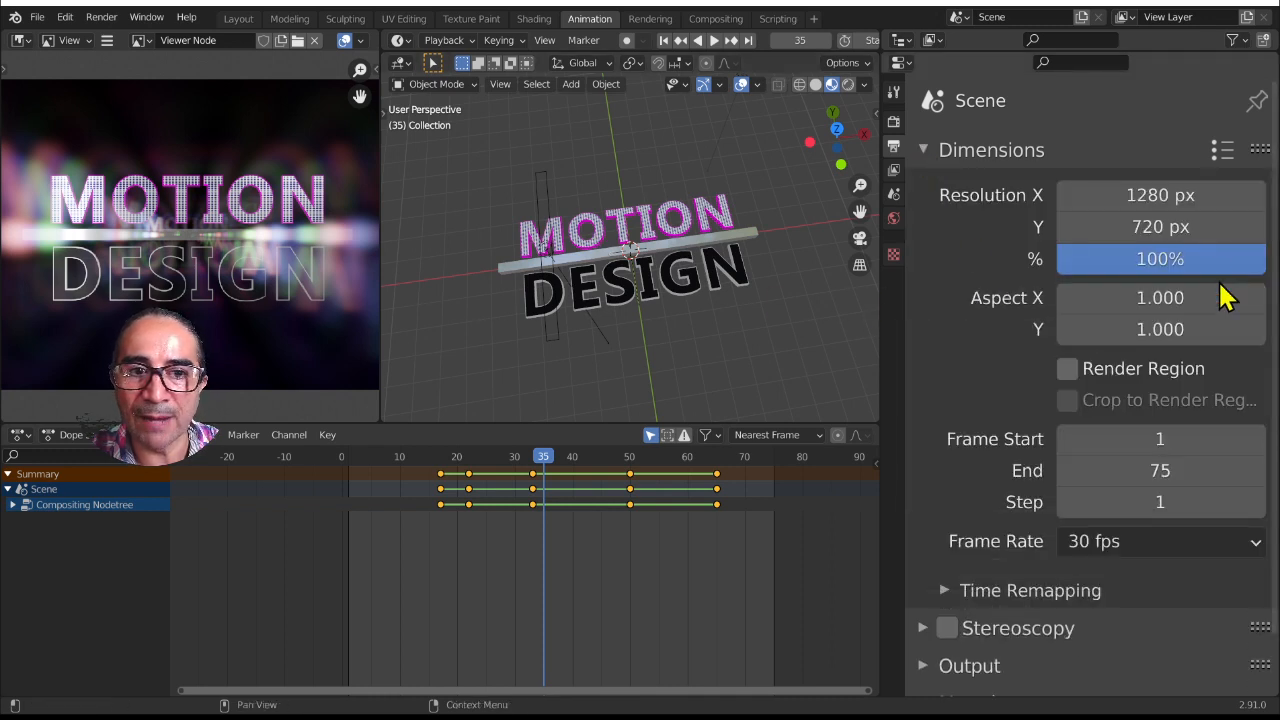
left_click(1220, 153)
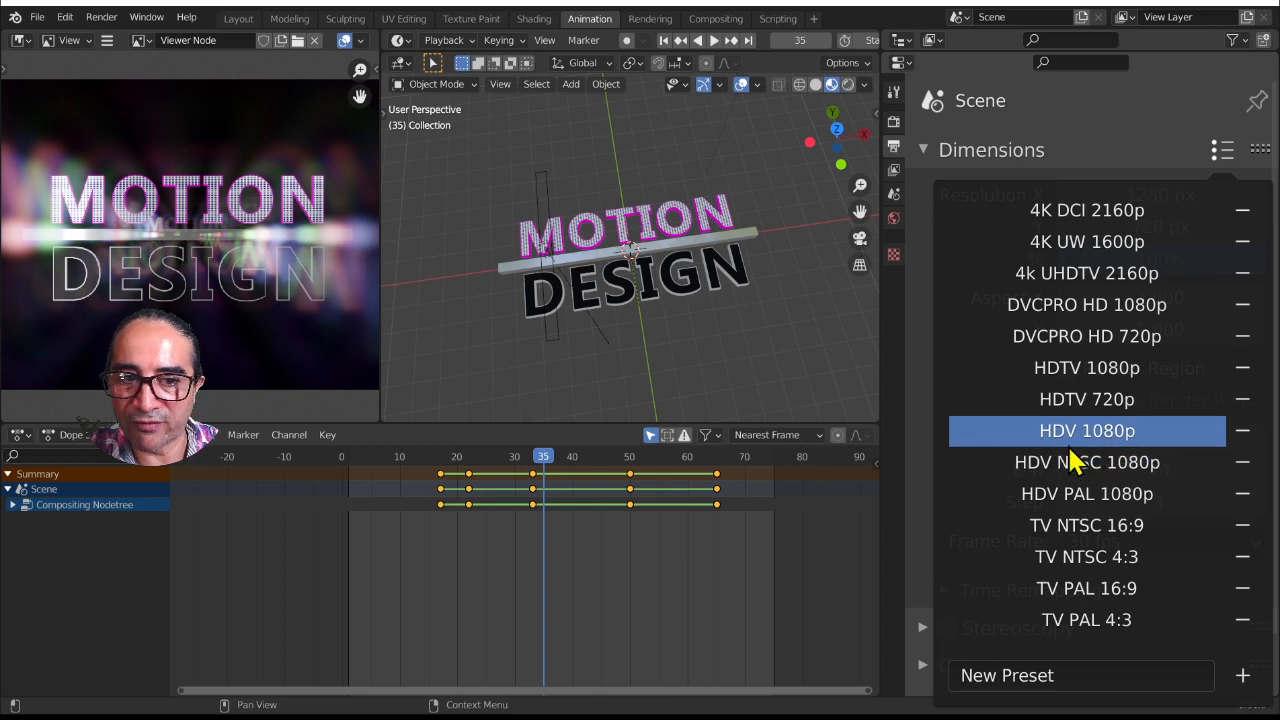
left_click(1125, 372)
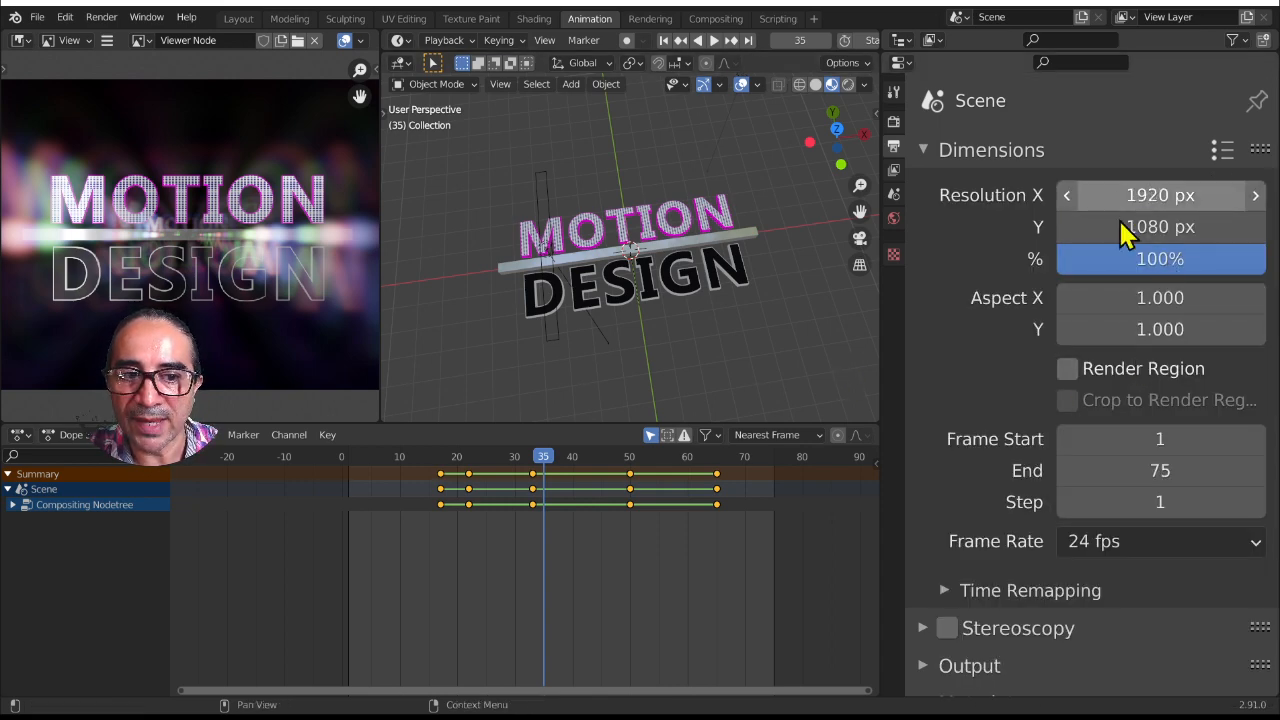
left_click(1130, 550)
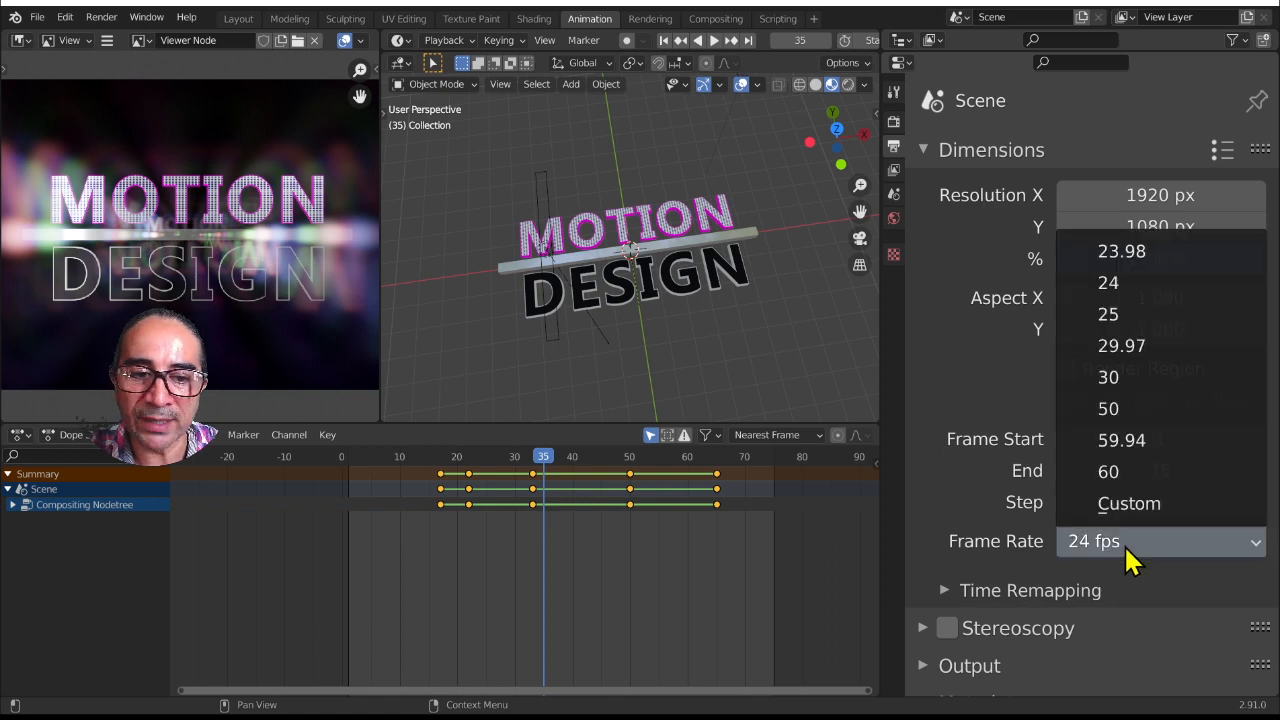
left_click(1132, 380)
left_click(965, 152)
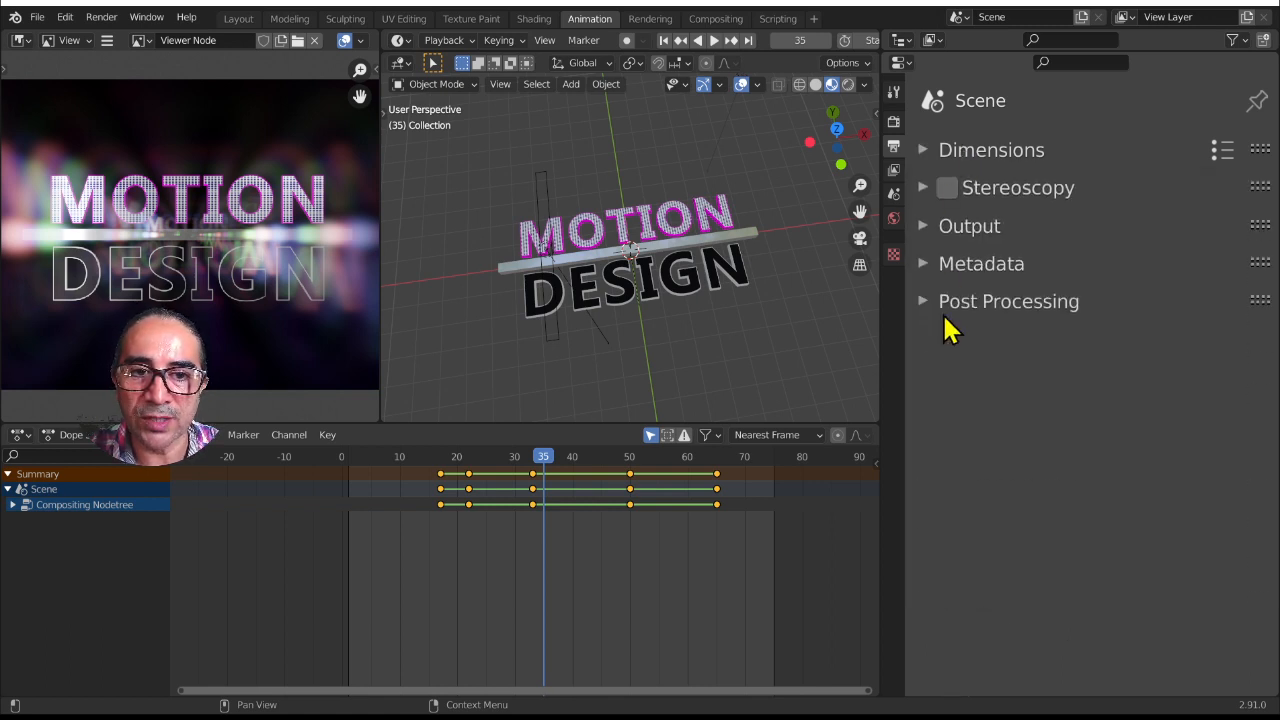
Expand the output settings and set the scene's end frame to 76
left_click(998, 228)
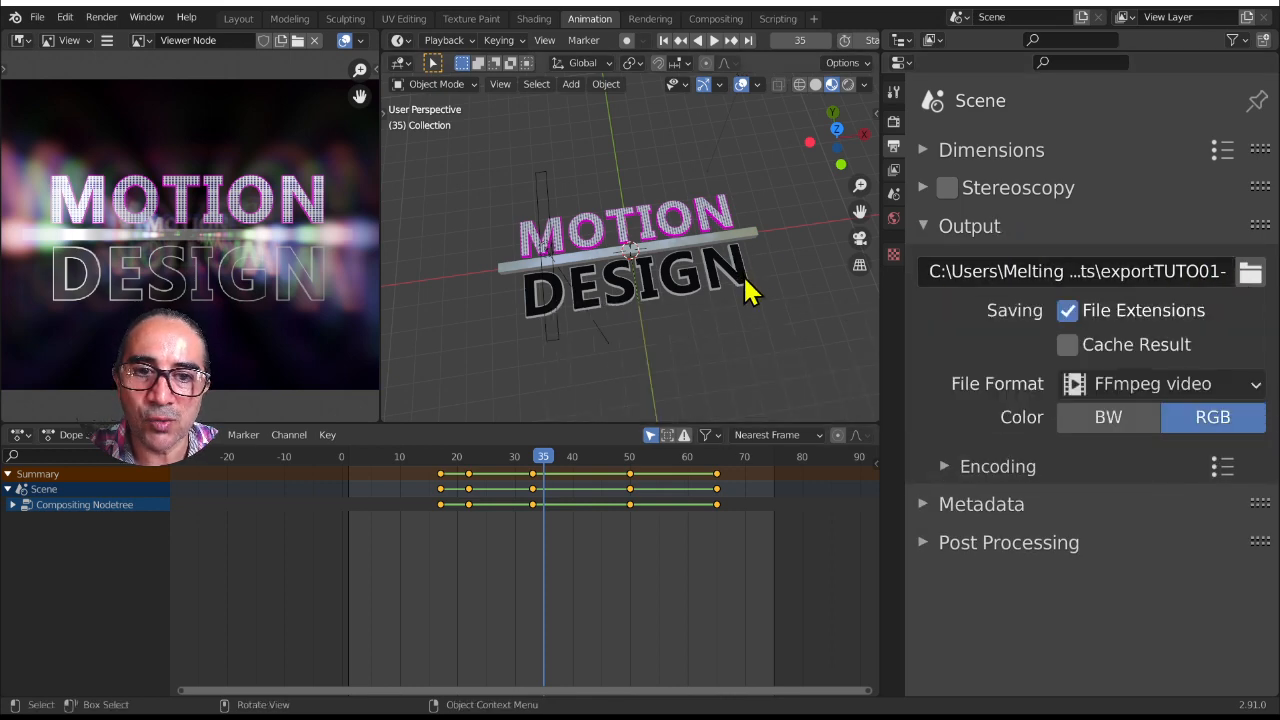
scroll(860, 40, "down", 3)
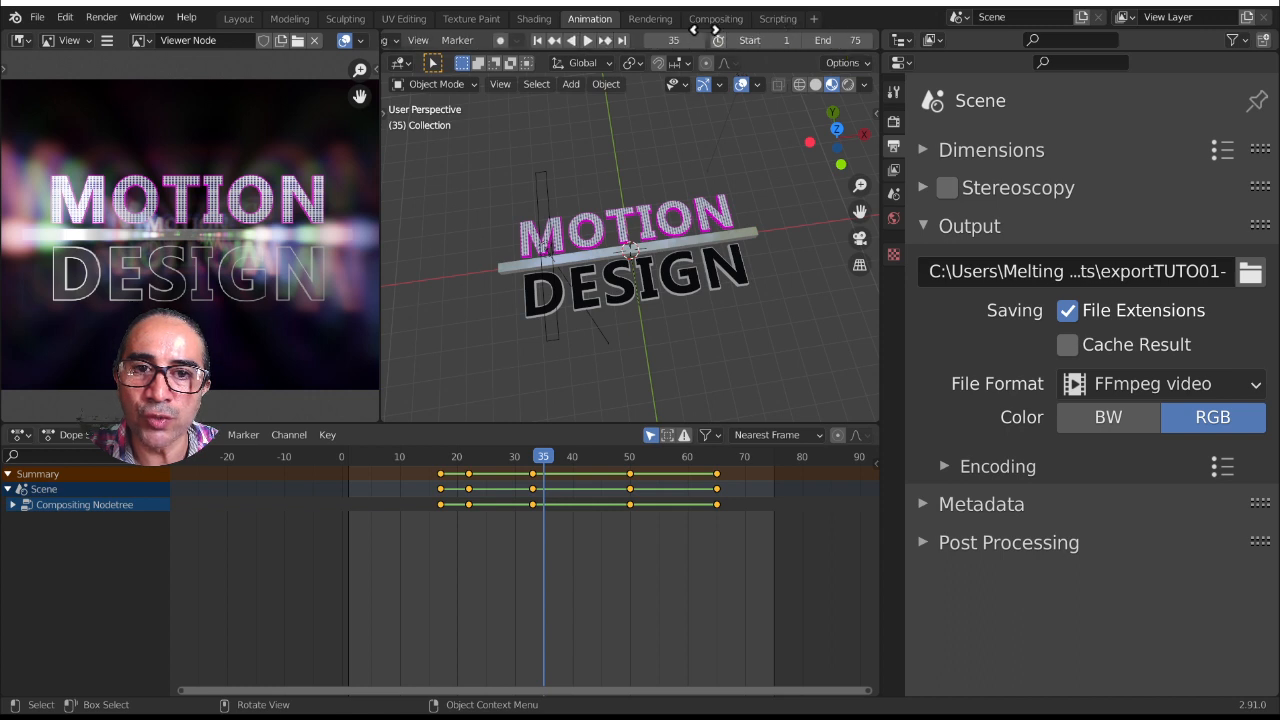
left_click(867, 41)
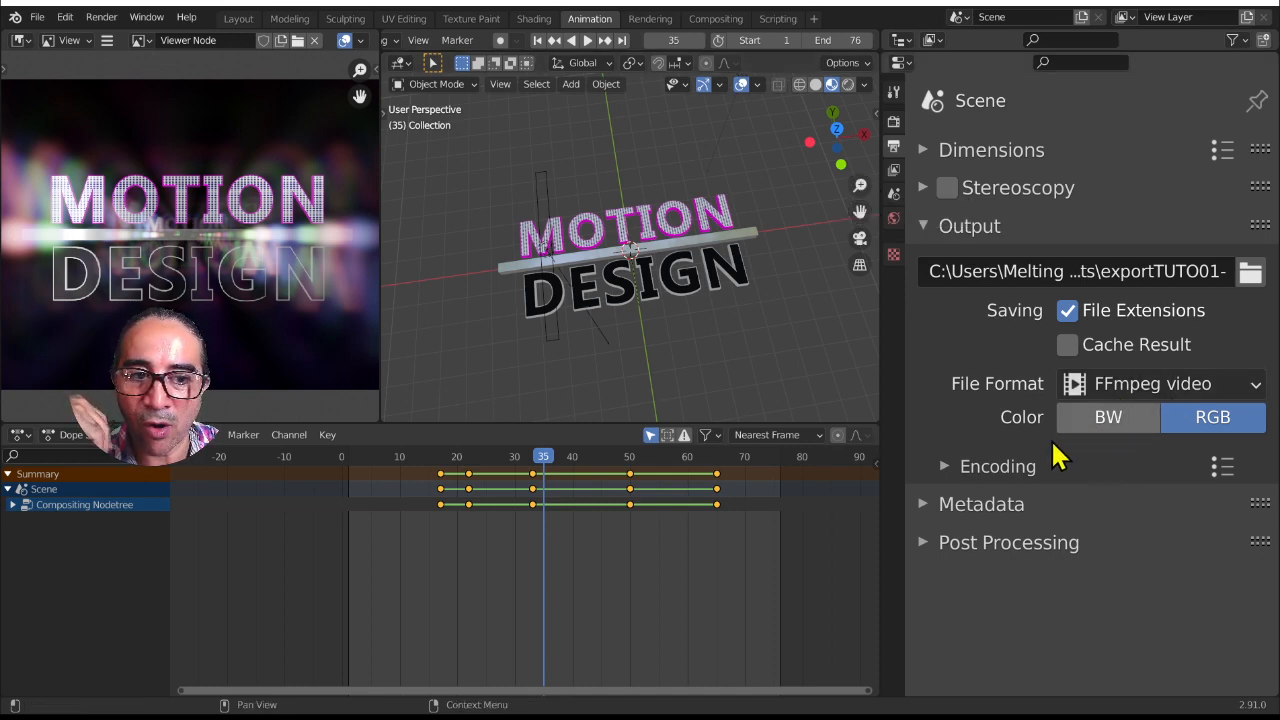
Expand the encoding settings, look through the scene camera and render the full animation
left_click(979, 466)
scroll(983, 440, "down", 1)
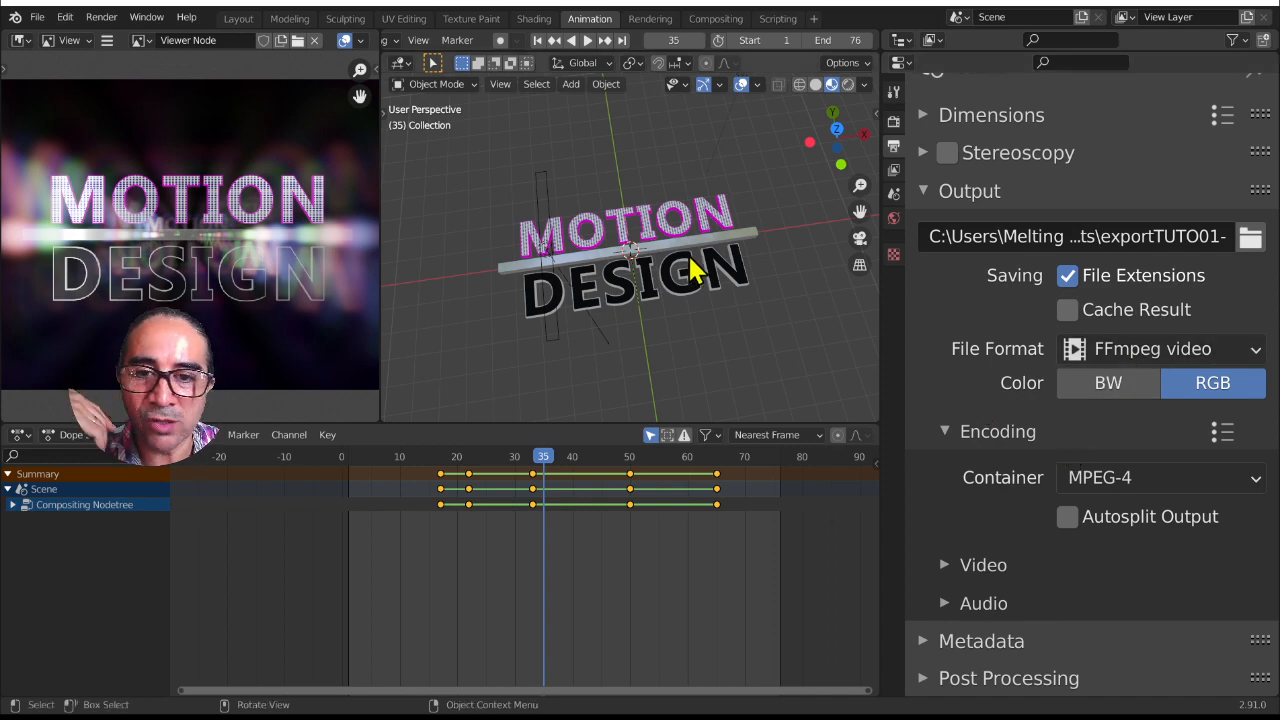
key("KP_0")
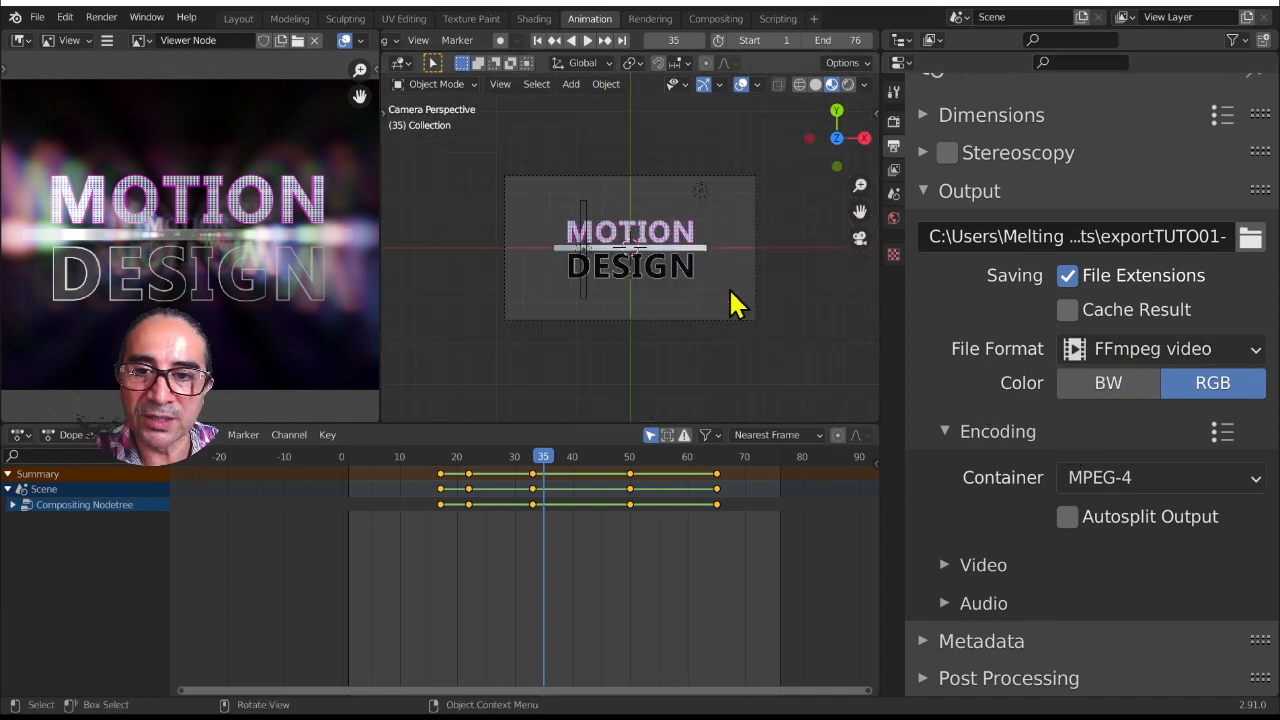
left_click(101, 18)
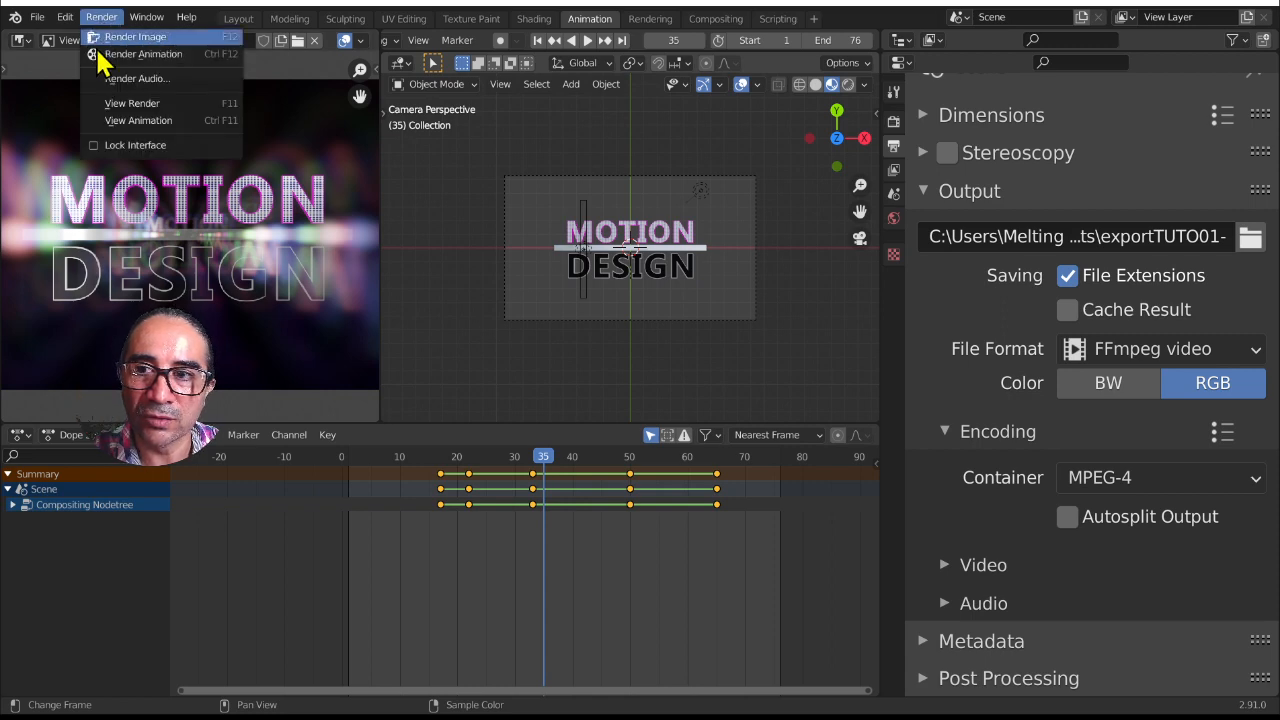
left_click(157, 56)
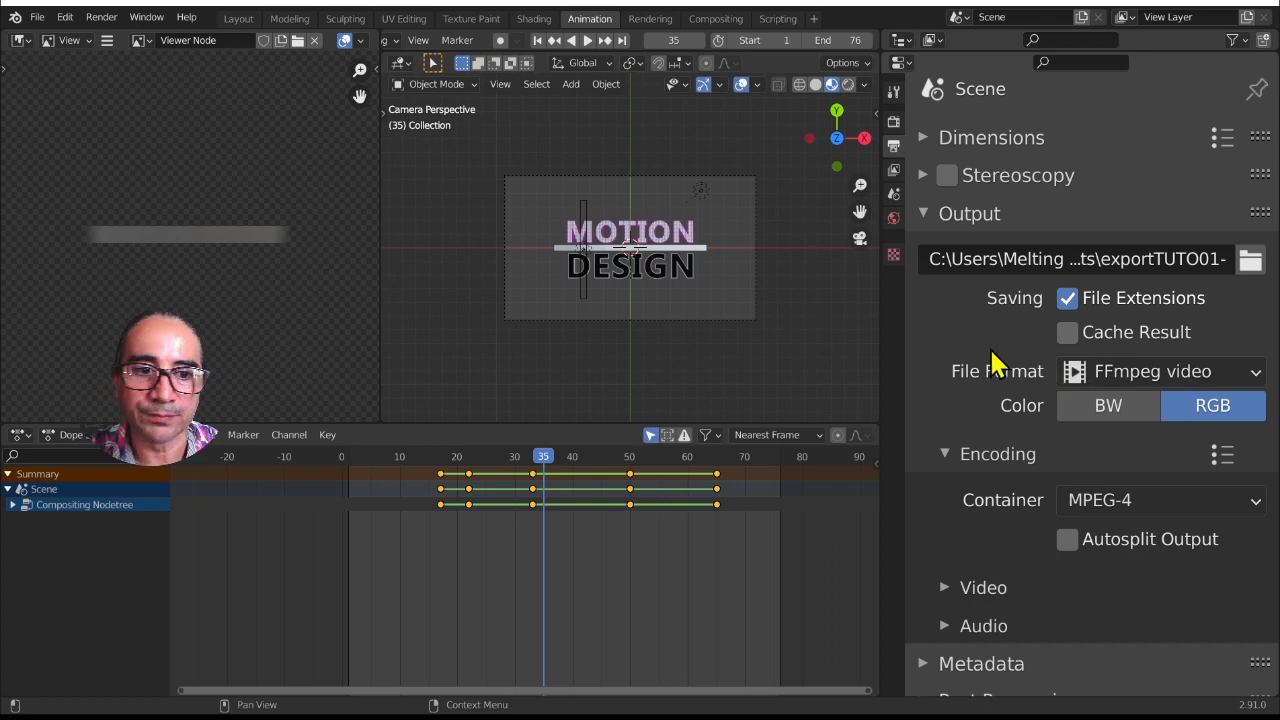
Keep FFmpeg video as the file format and set the encoding container to Quicktime
scroll(985, 340, "down", 1)
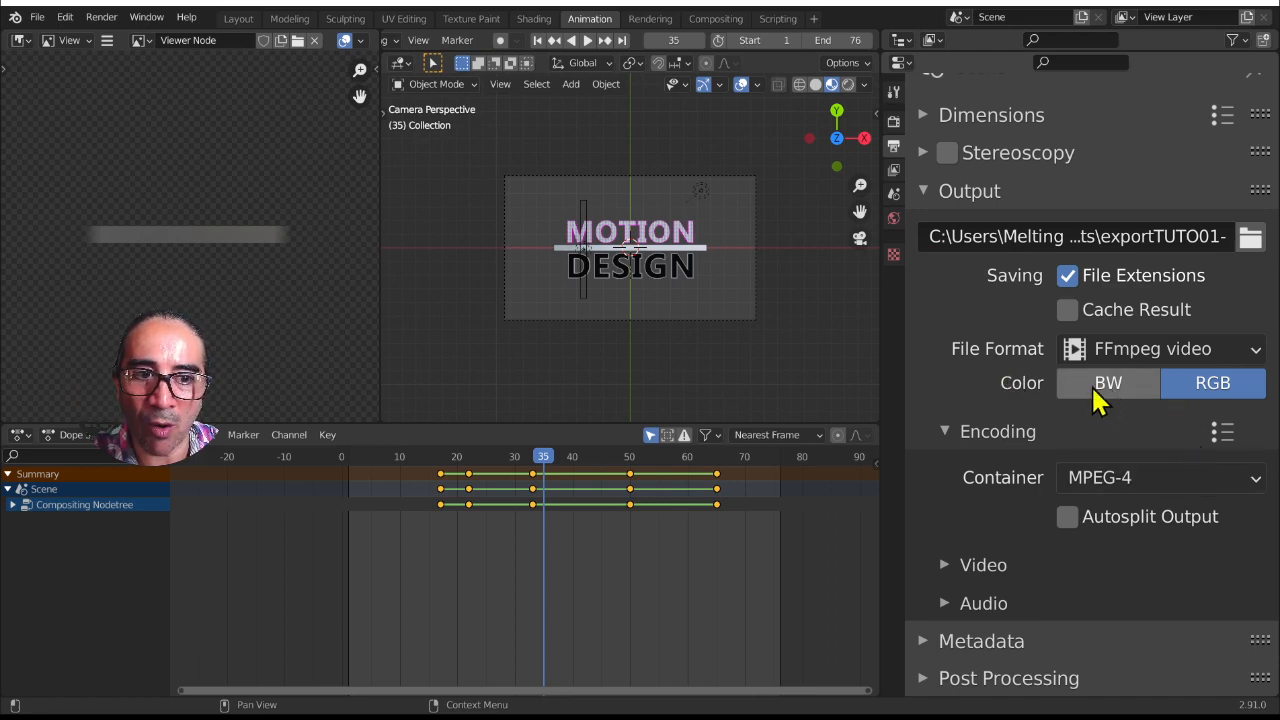
left_click(1178, 350)
left_click(1175, 348)
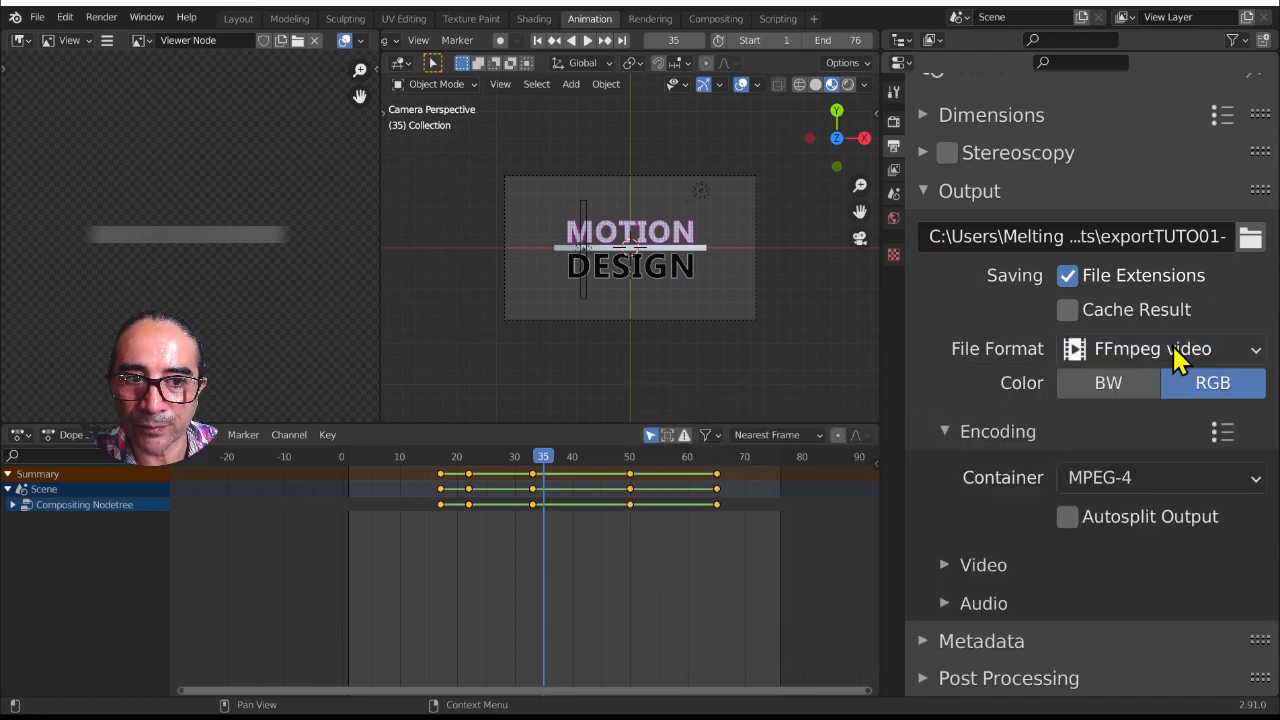
left_click(1122, 480)
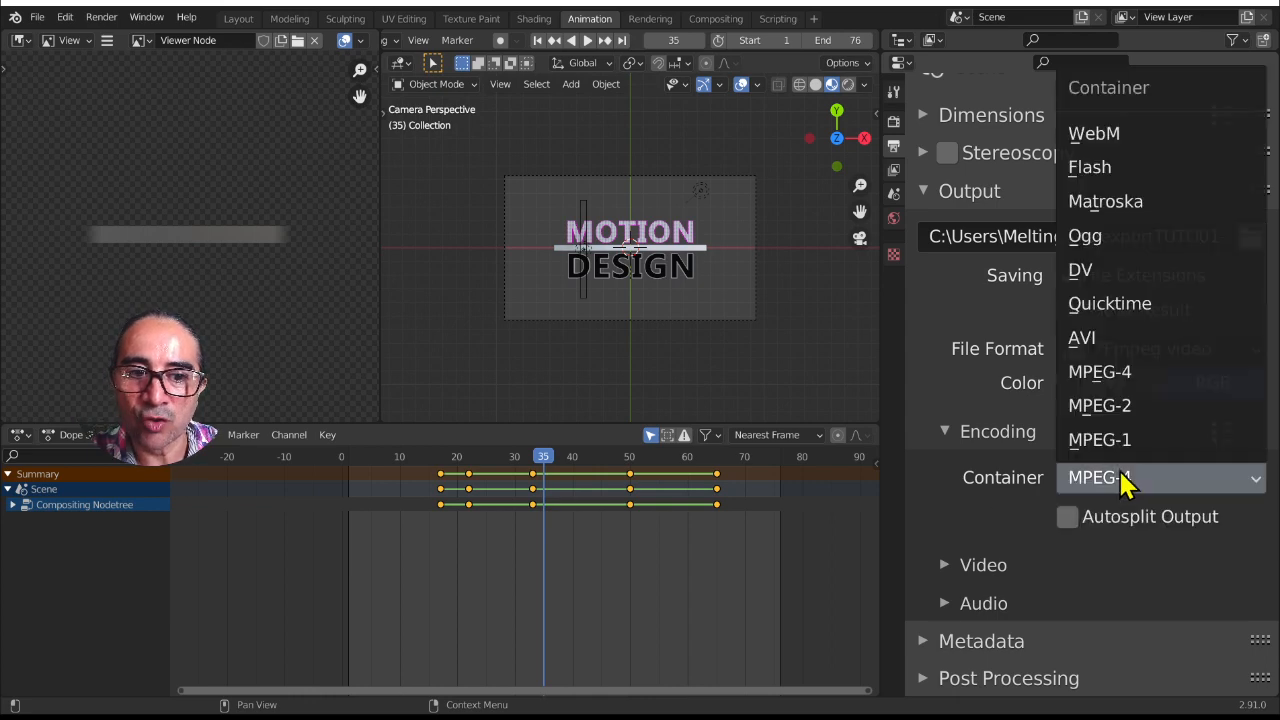
left_click(1143, 314)
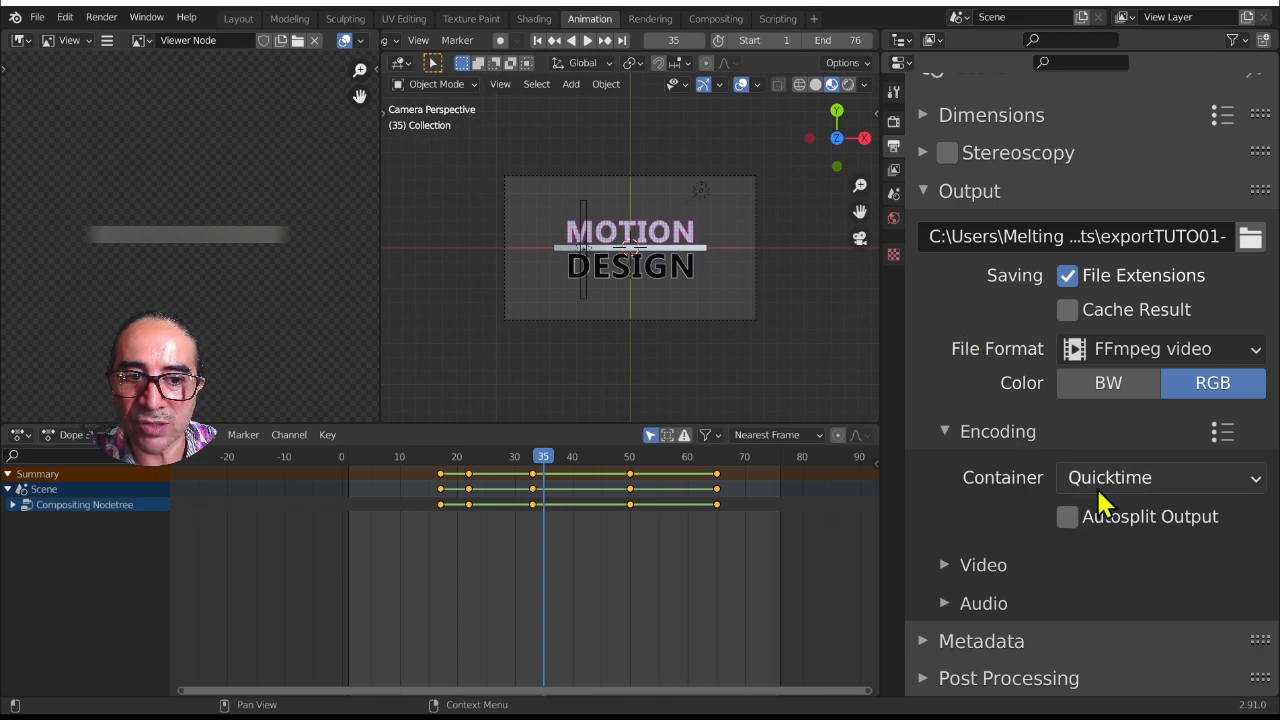
Set the video codec to QT rle / QT Animation in the video encoding settings
left_click(973, 565)
scroll(1010, 375, "down", 5)
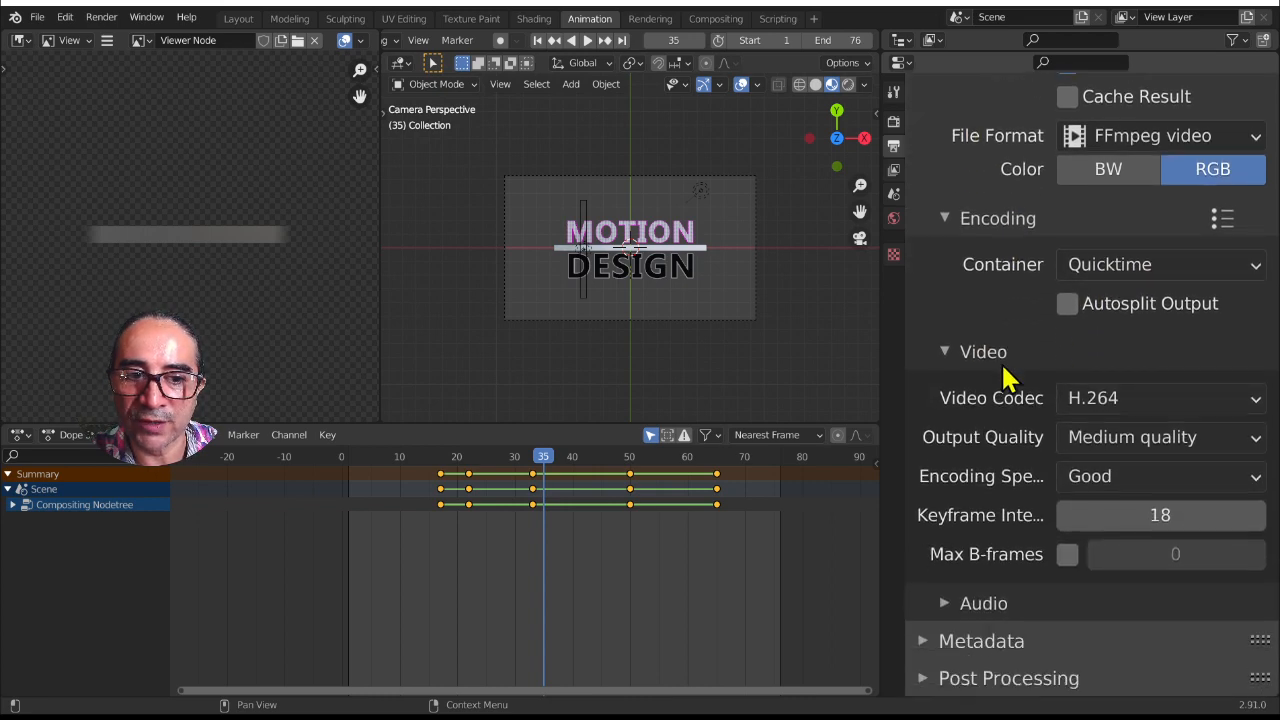
left_click(1136, 406)
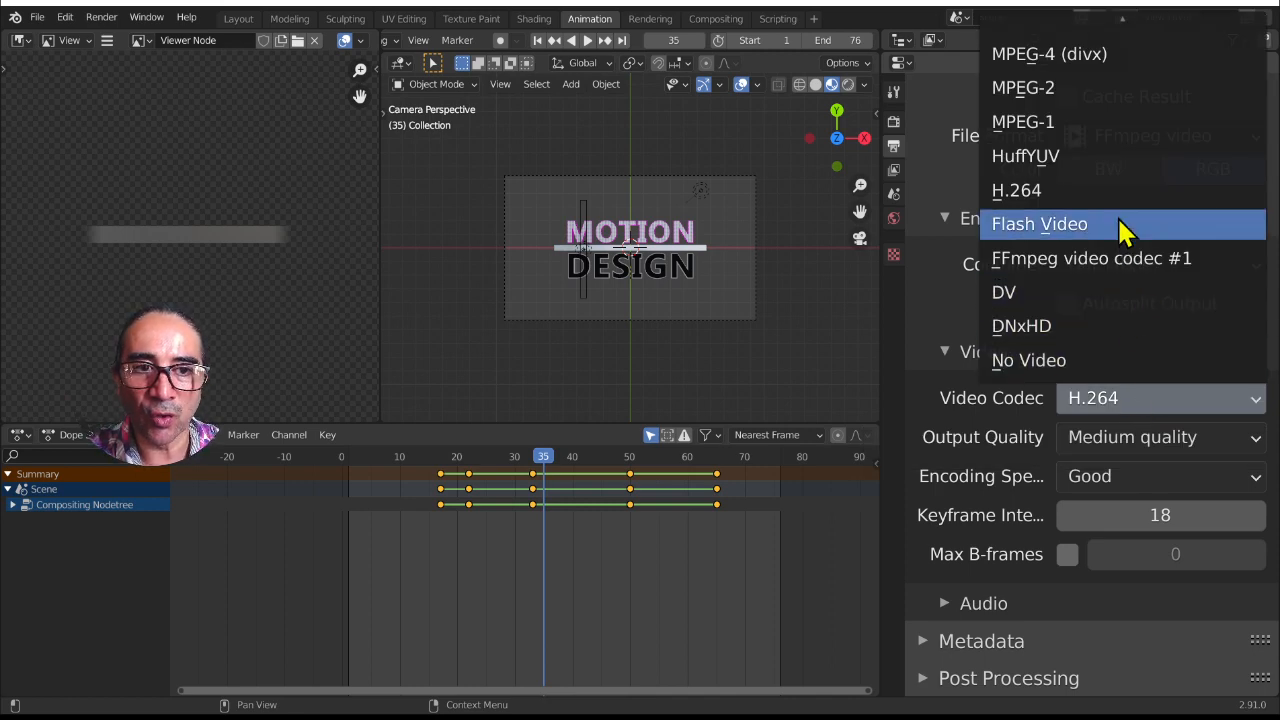
scroll(1100, 86, "up", 3)
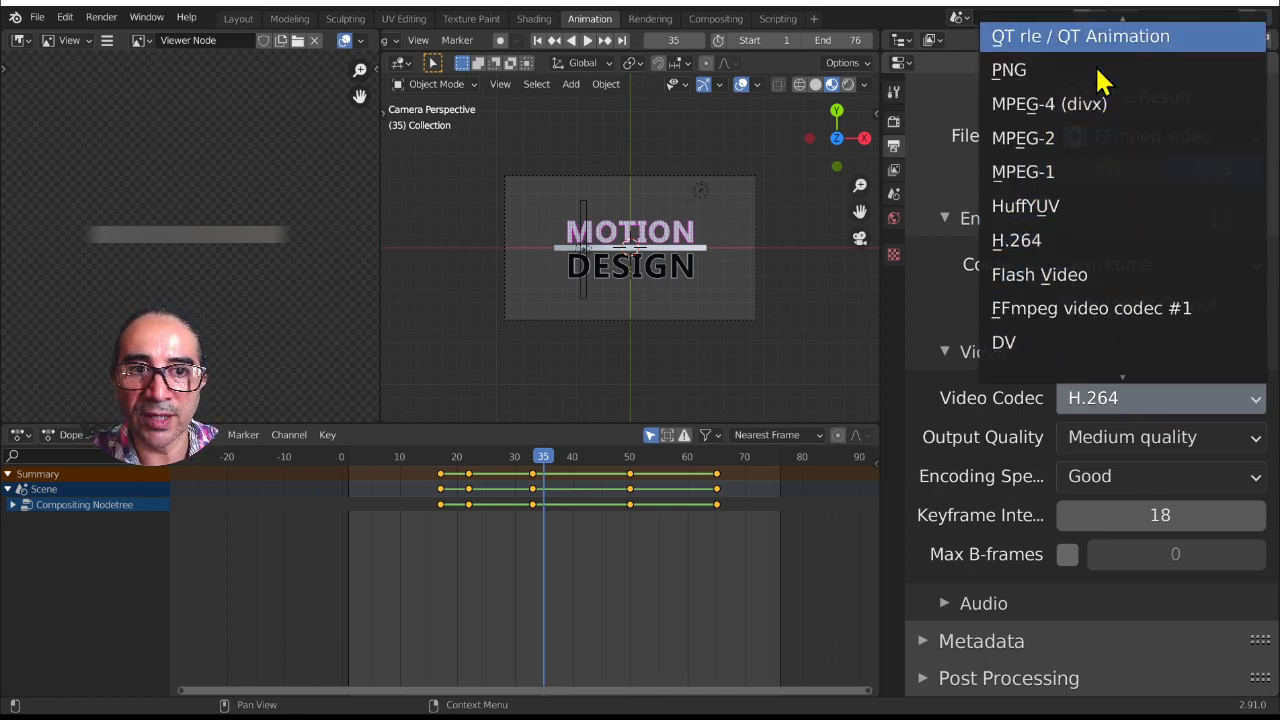
scroll(1100, 80, "up", 1)
left_click(1088, 70)
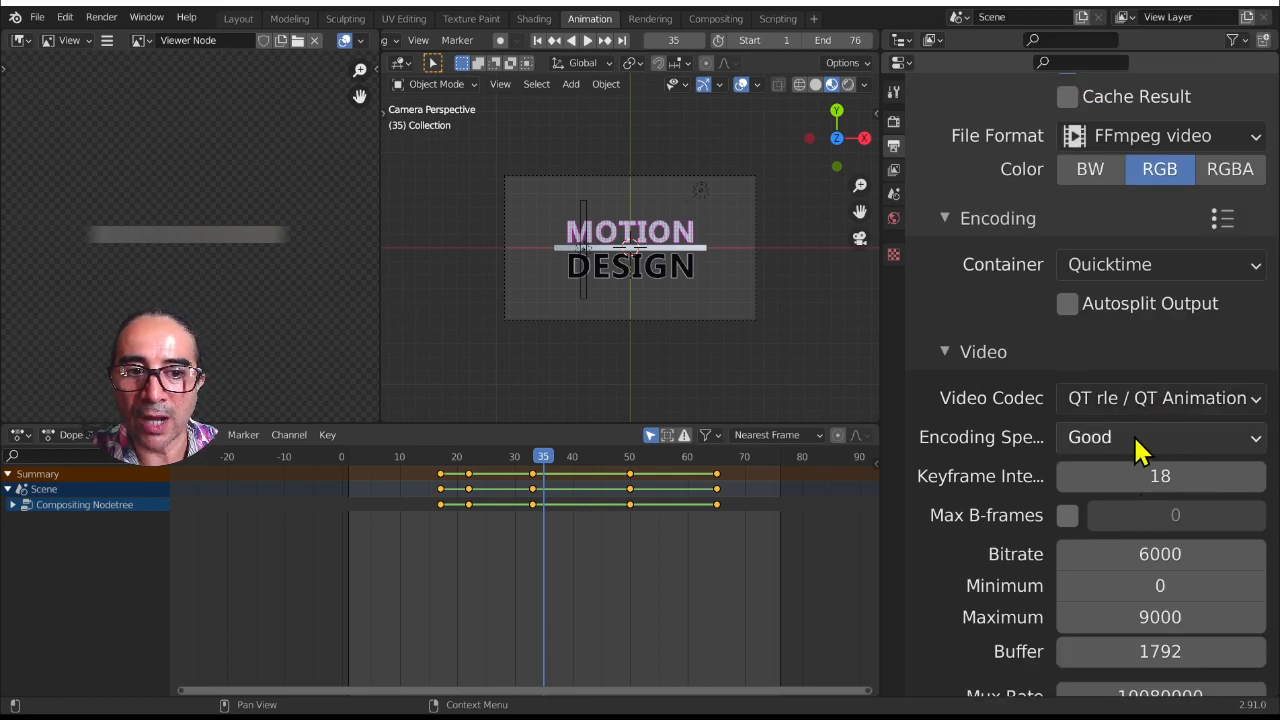
Collapse the video encoding settings and examine the audio codec settings
left_click(948, 351)
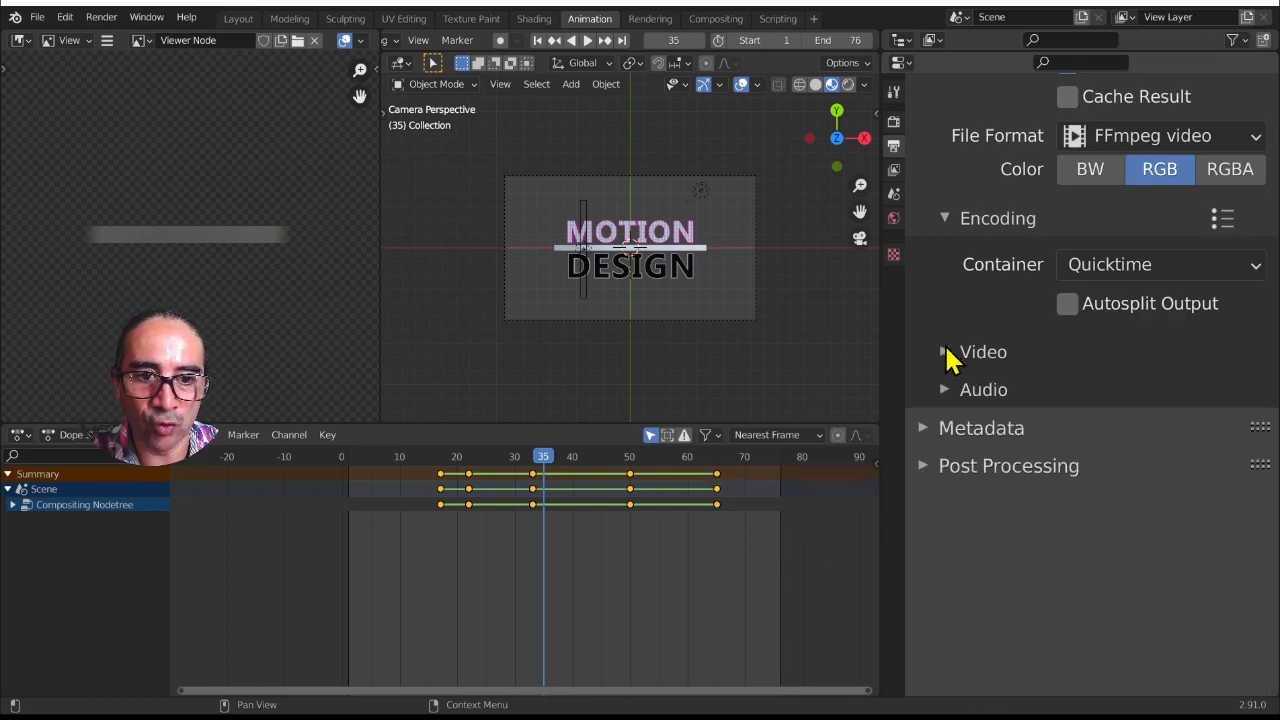
left_click(983, 391)
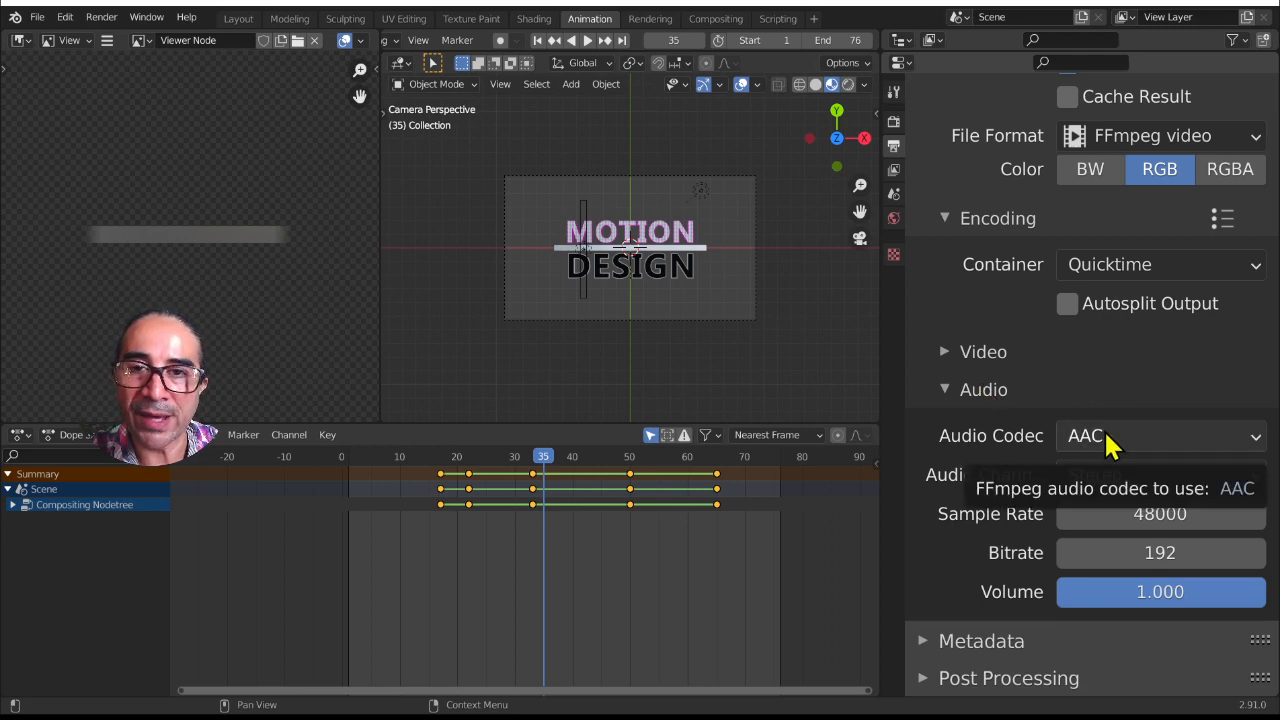
left_click(1023, 390)
Compare the RGBA and RGB color modes, review the video codec and set the output color to RGBA
scroll(1023, 509, "up", 4)
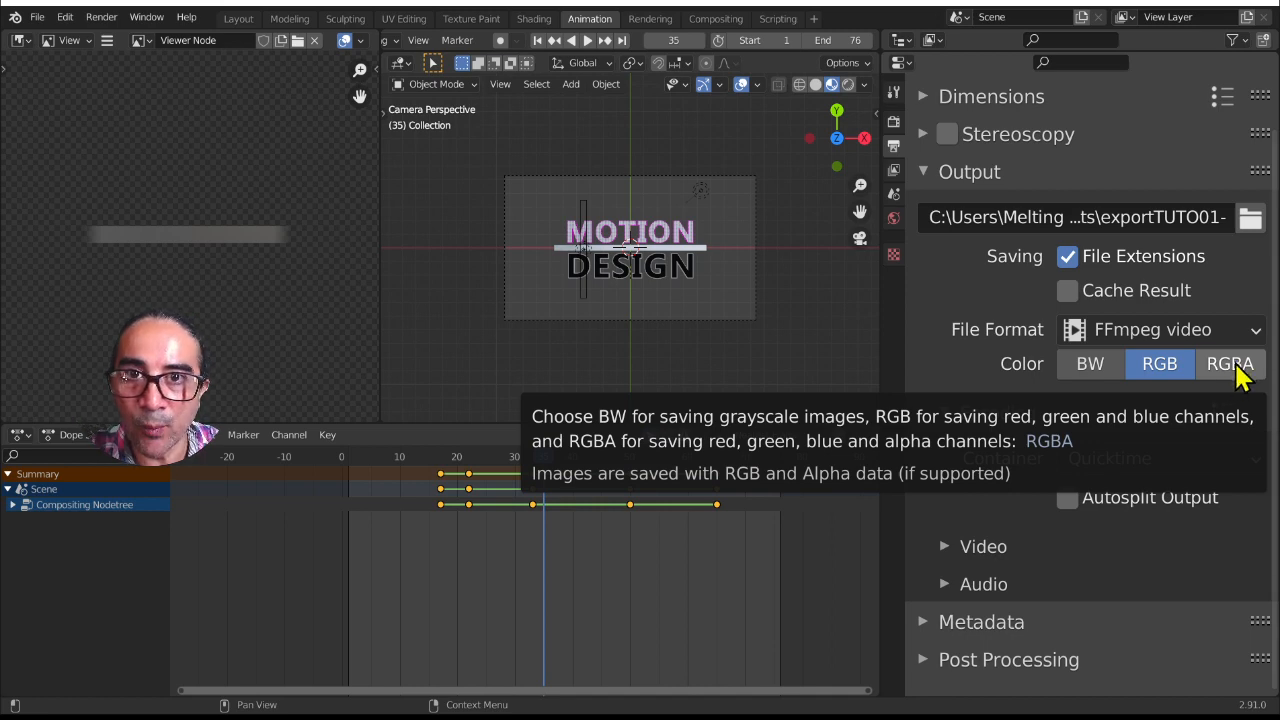
left_click(1238, 370)
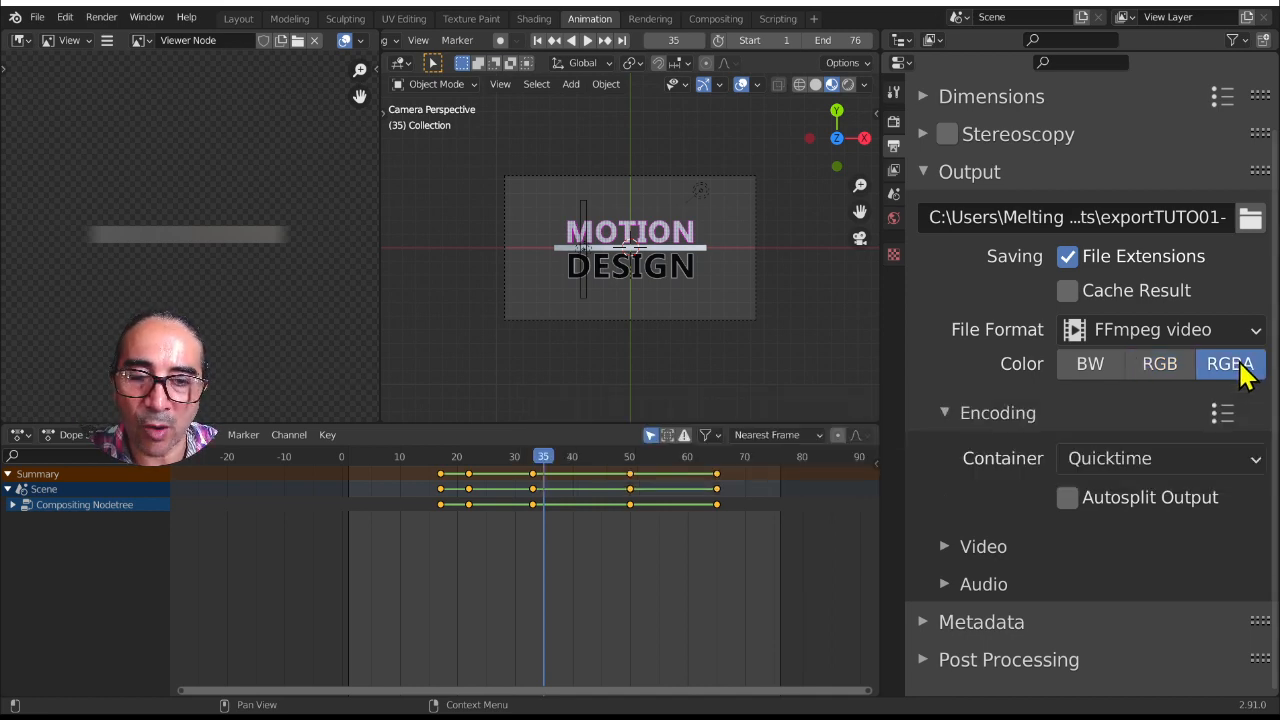
left_click(1166, 371)
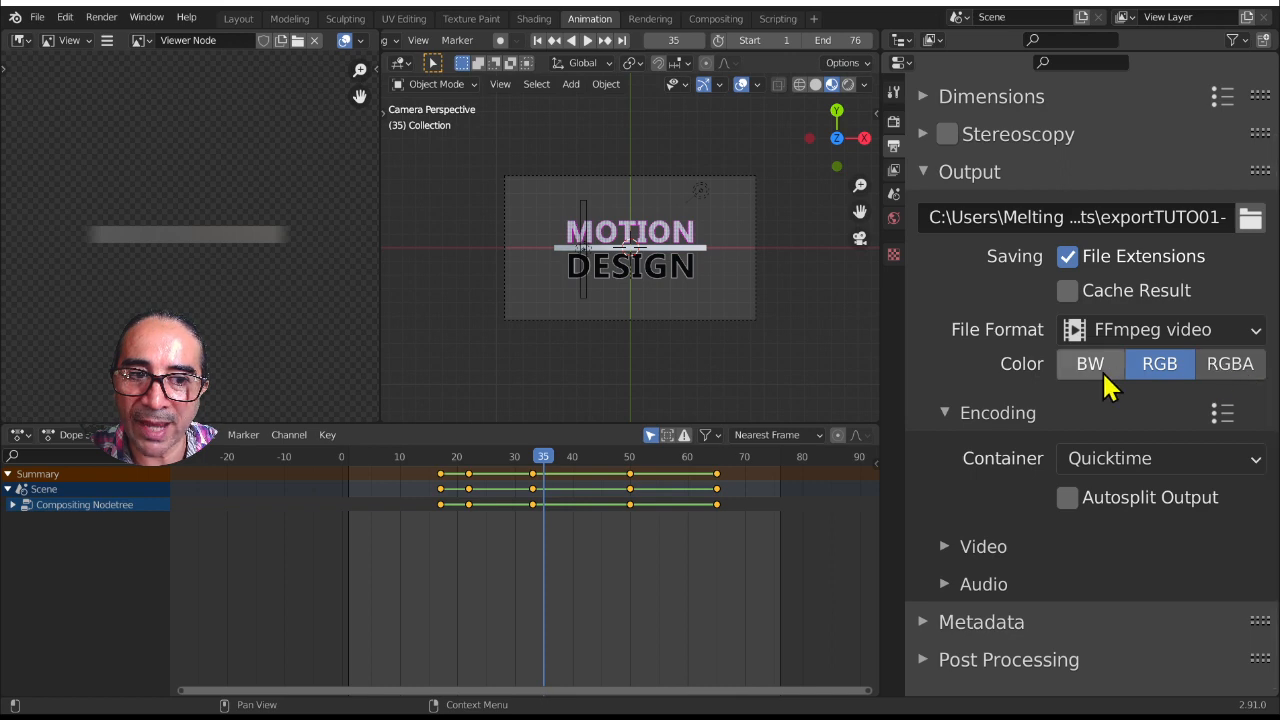
left_click(1155, 462)
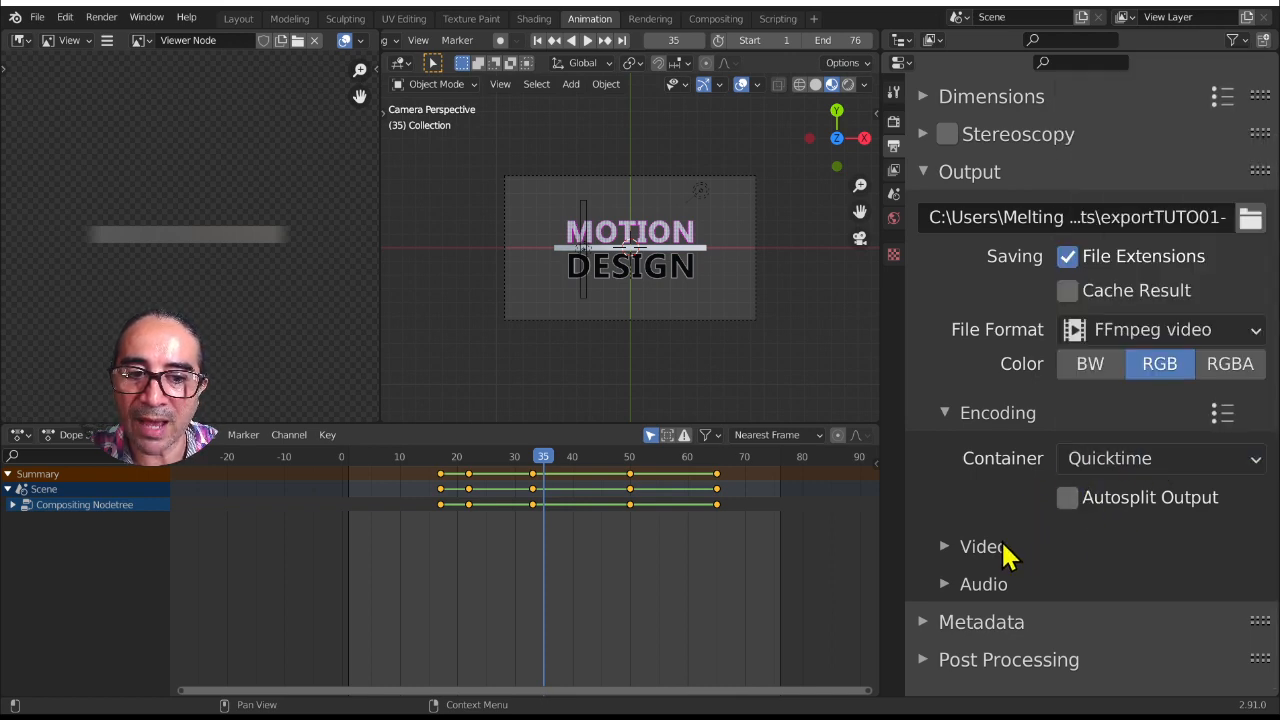
left_click(1008, 555)
scroll(1100, 550, "down", 2)
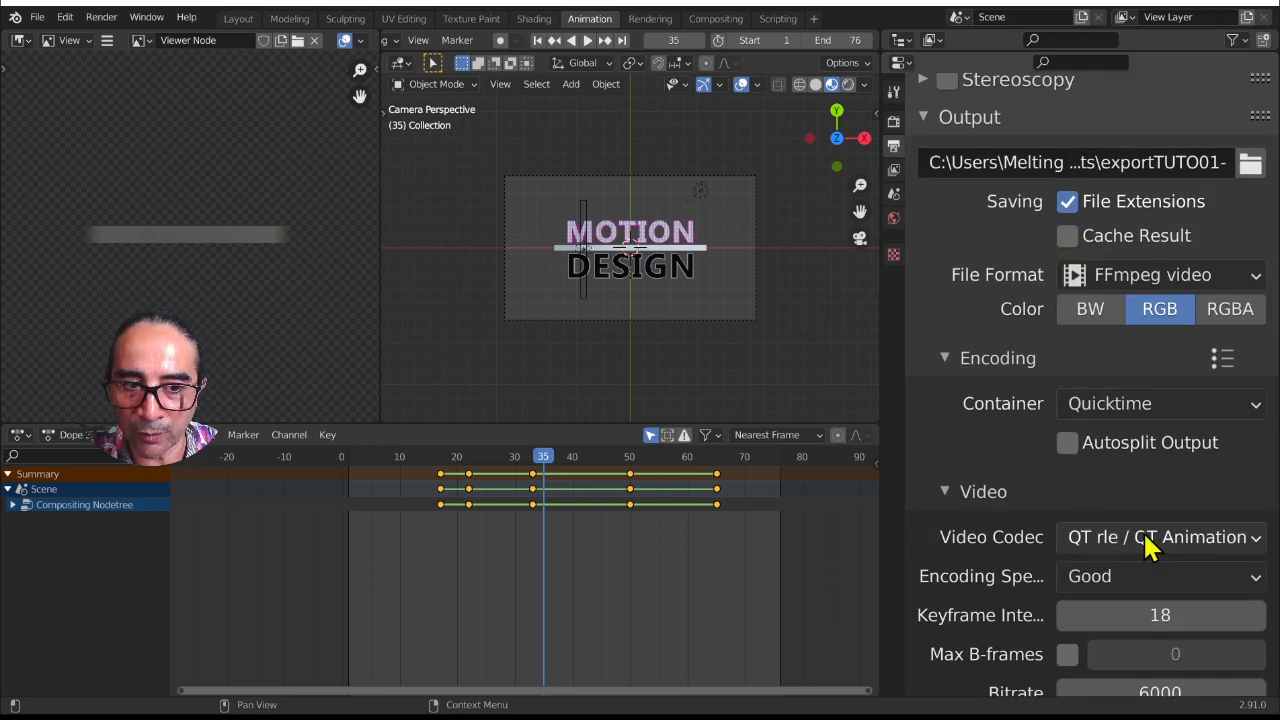
scroll(1230, 395, "up", 2)
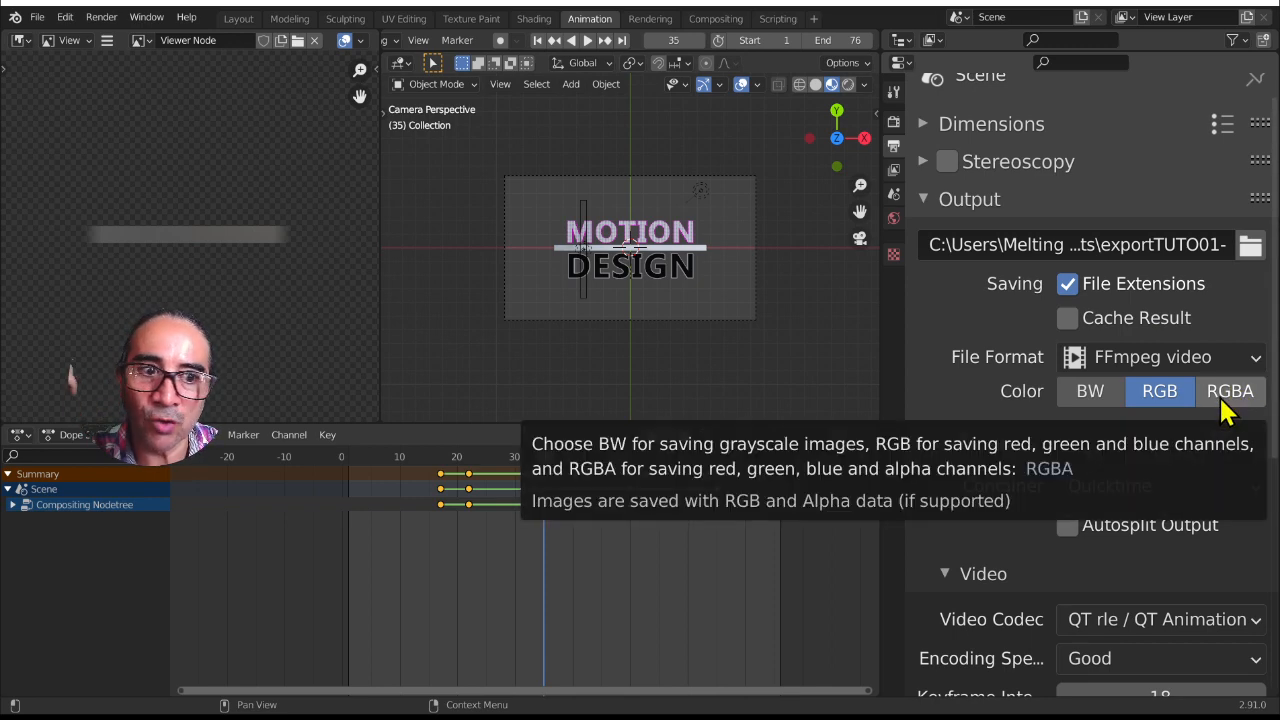
left_click(1230, 393)
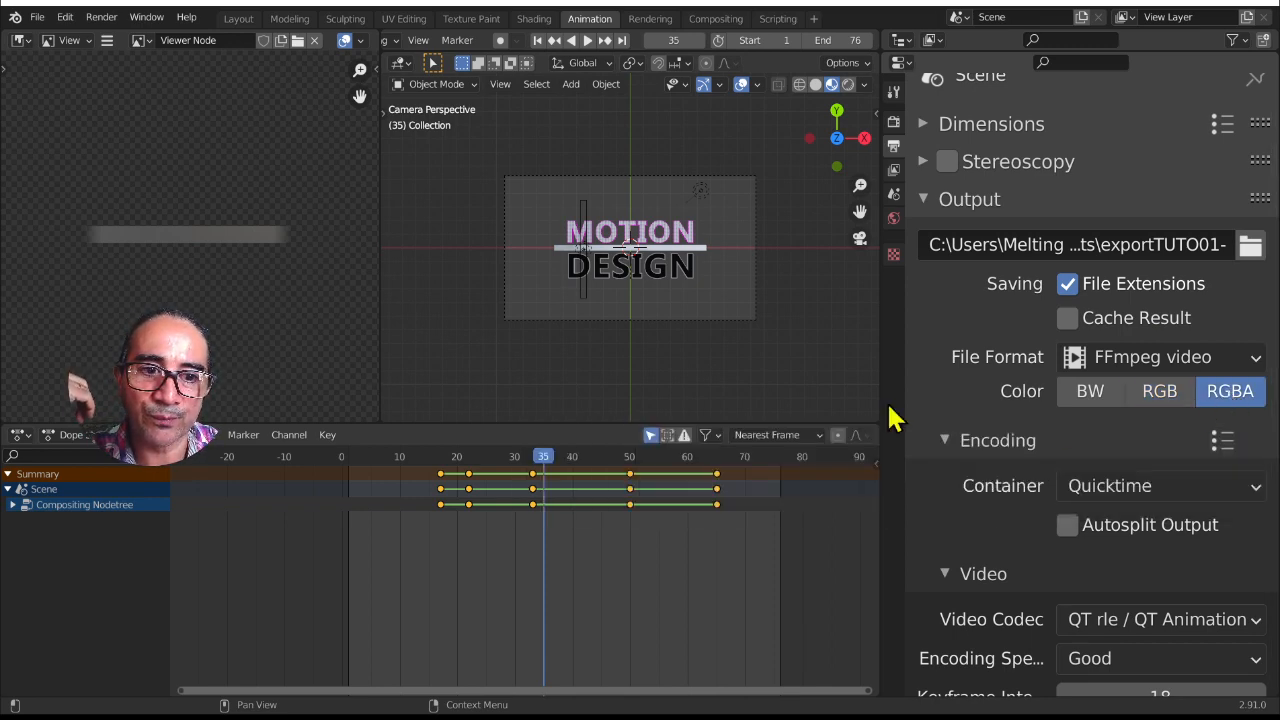
Apply the 1280 × 720 px HDTV 720p dimensions preset, set the frame rate to 30 fps and reopen the output settings
left_click(925, 205)
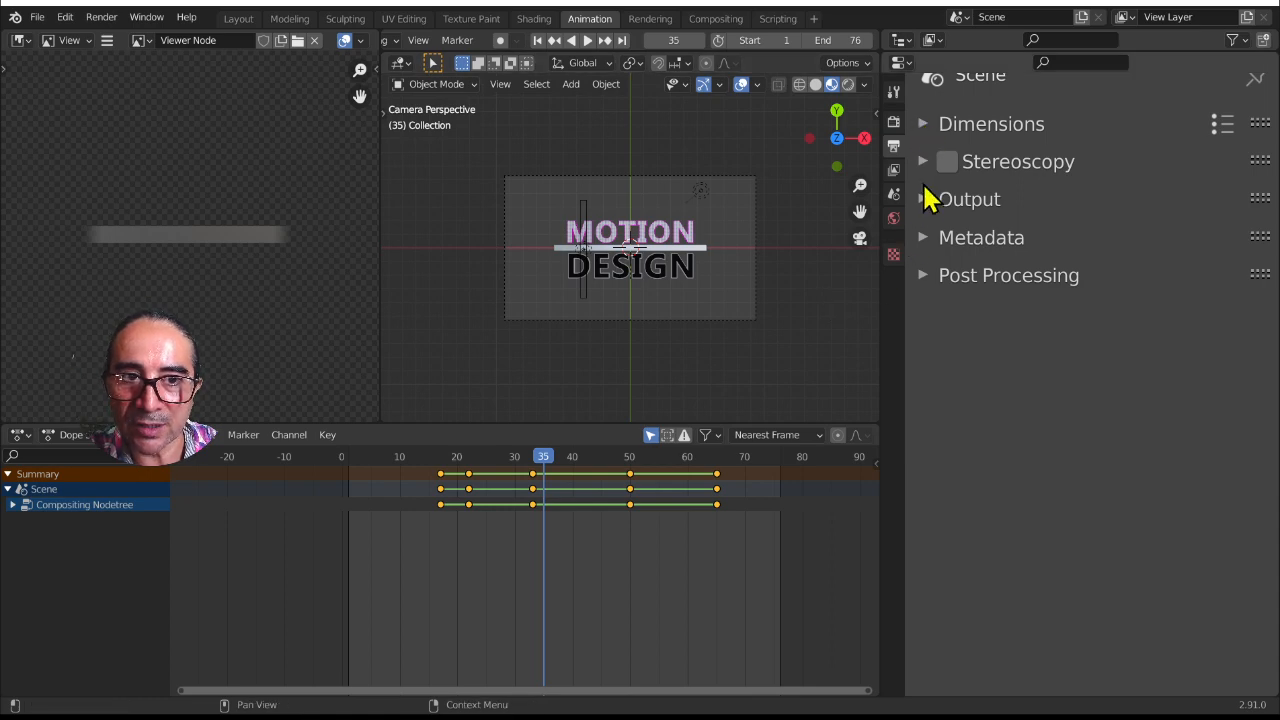
left_click(922, 128)
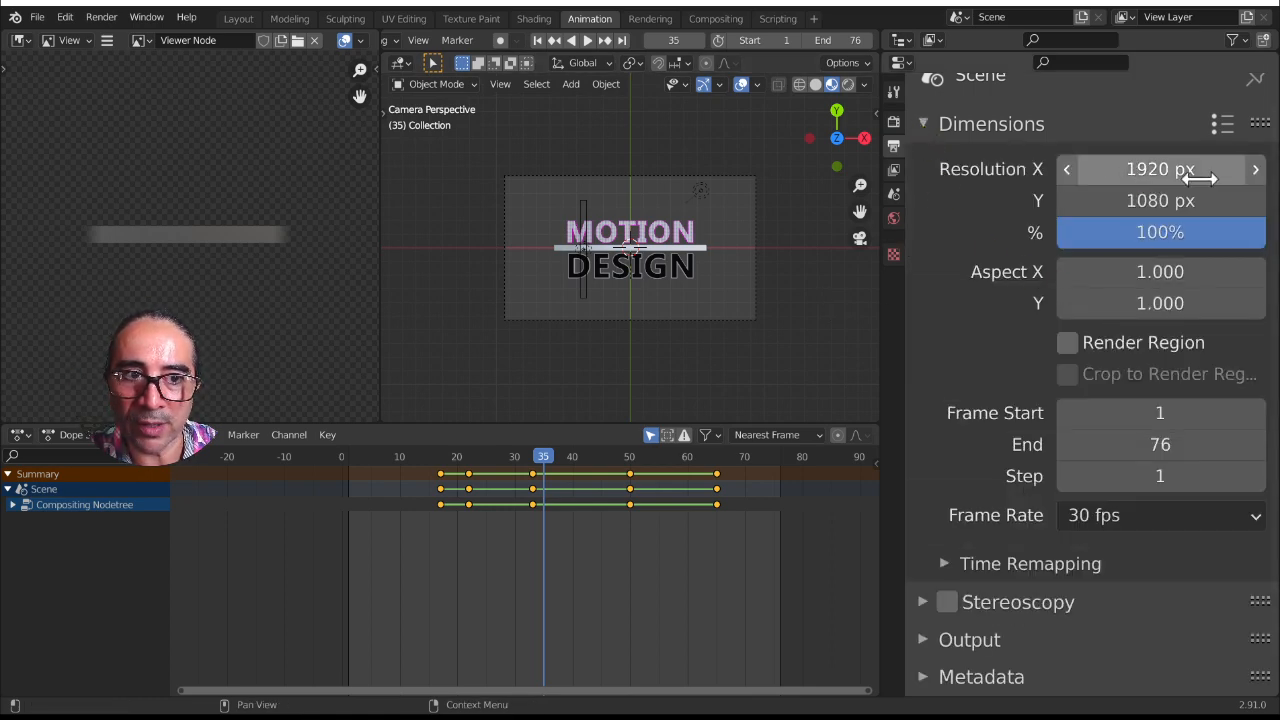
left_click(1222, 126)
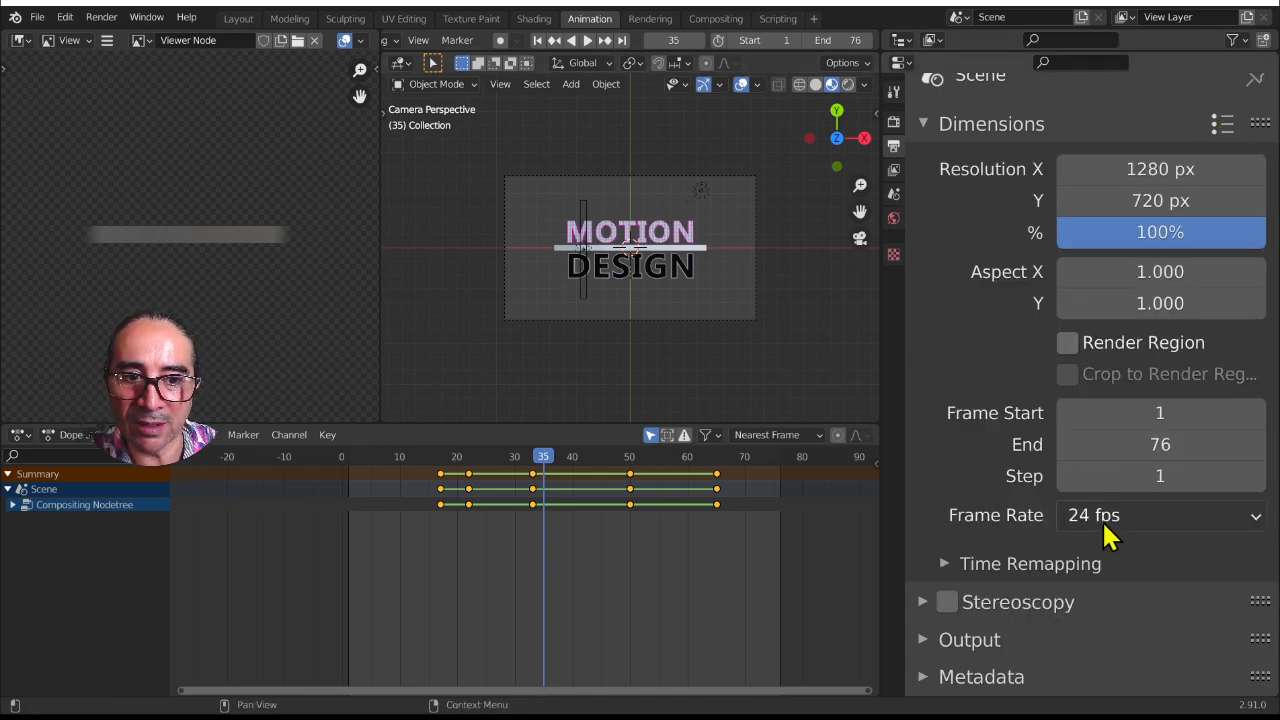
left_click(1102, 520)
left_click(1117, 352)
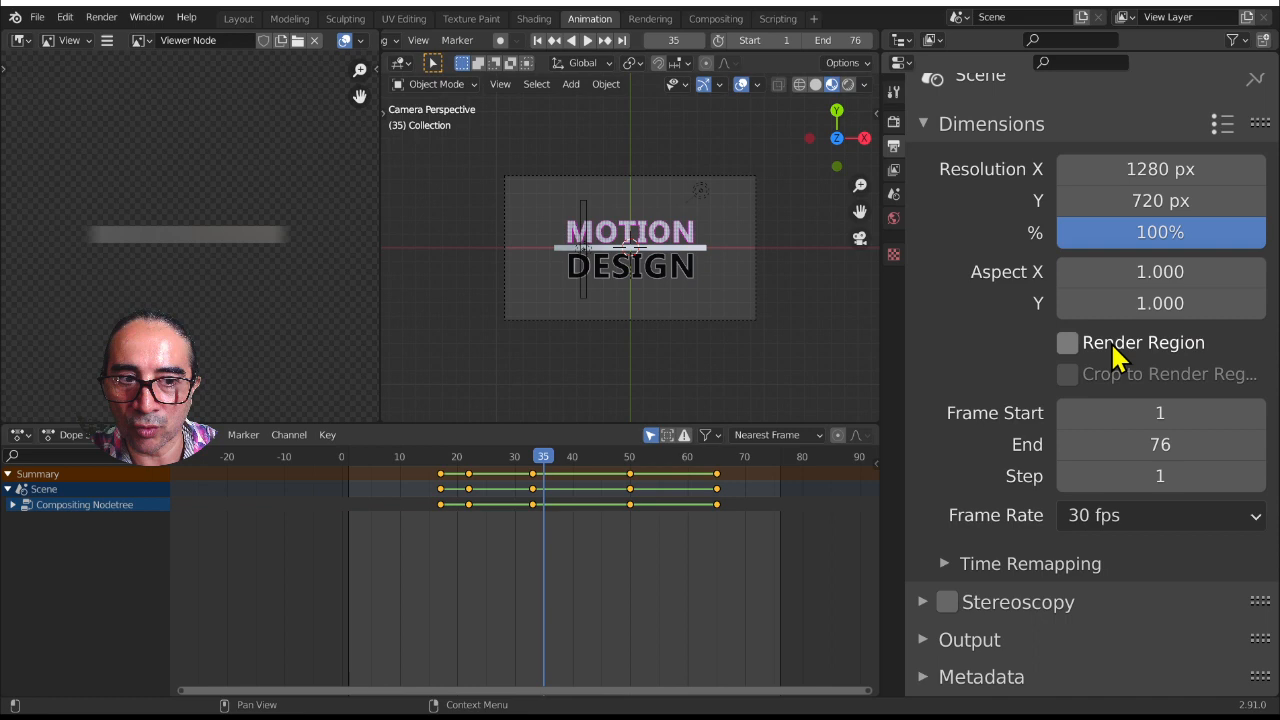
left_click(926, 122)
left_click(920, 199)
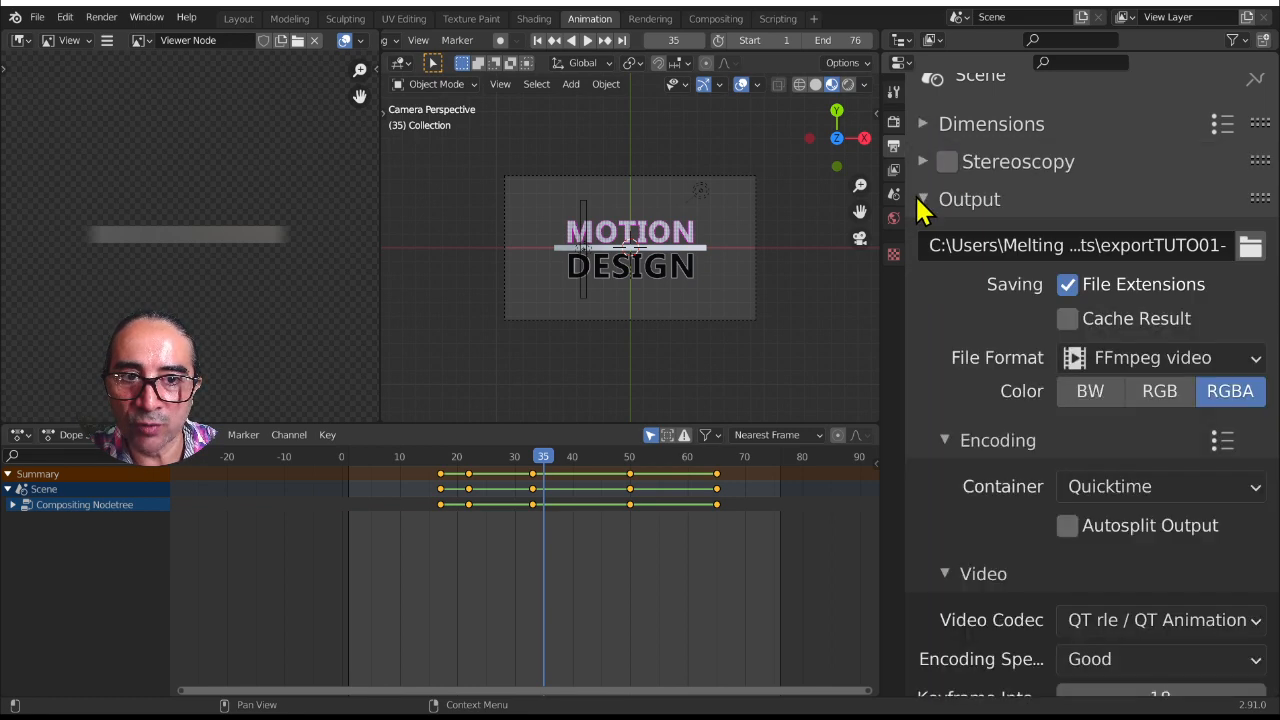
Set the output file format to PNG, compare the RGB and RGBA color modes and keep RGBA
left_click(1155, 360)
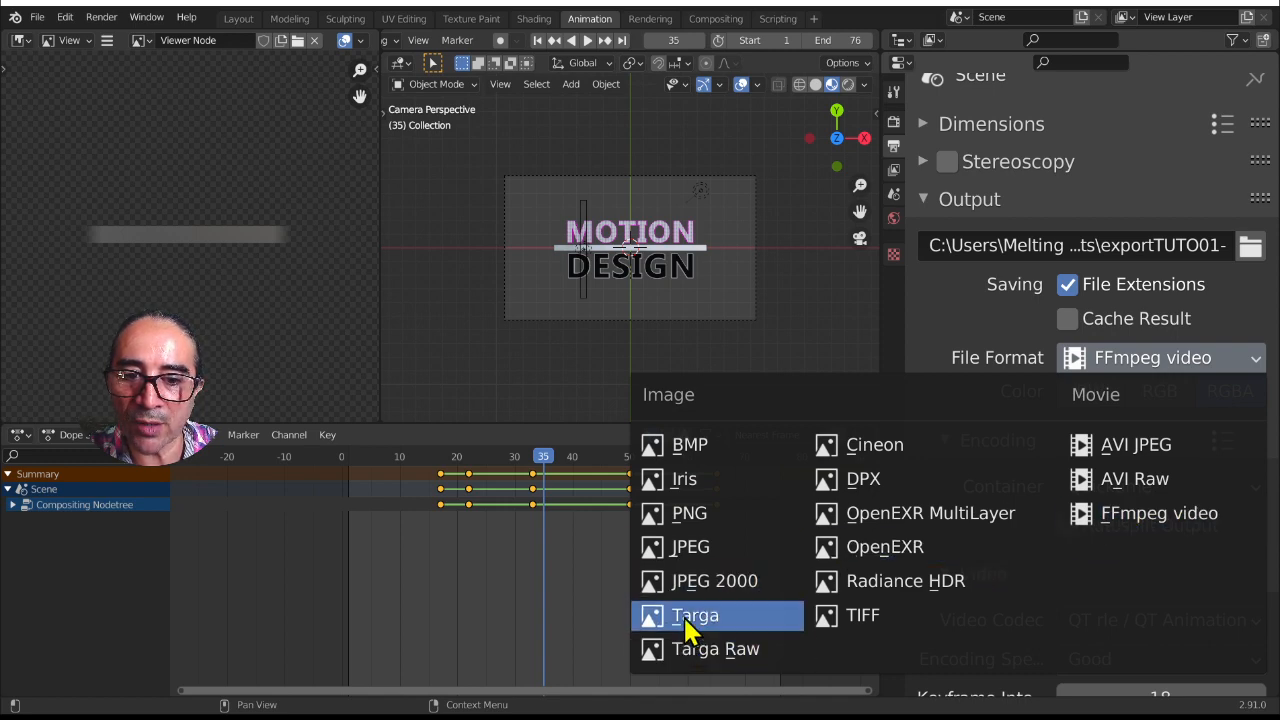
left_click(689, 514)
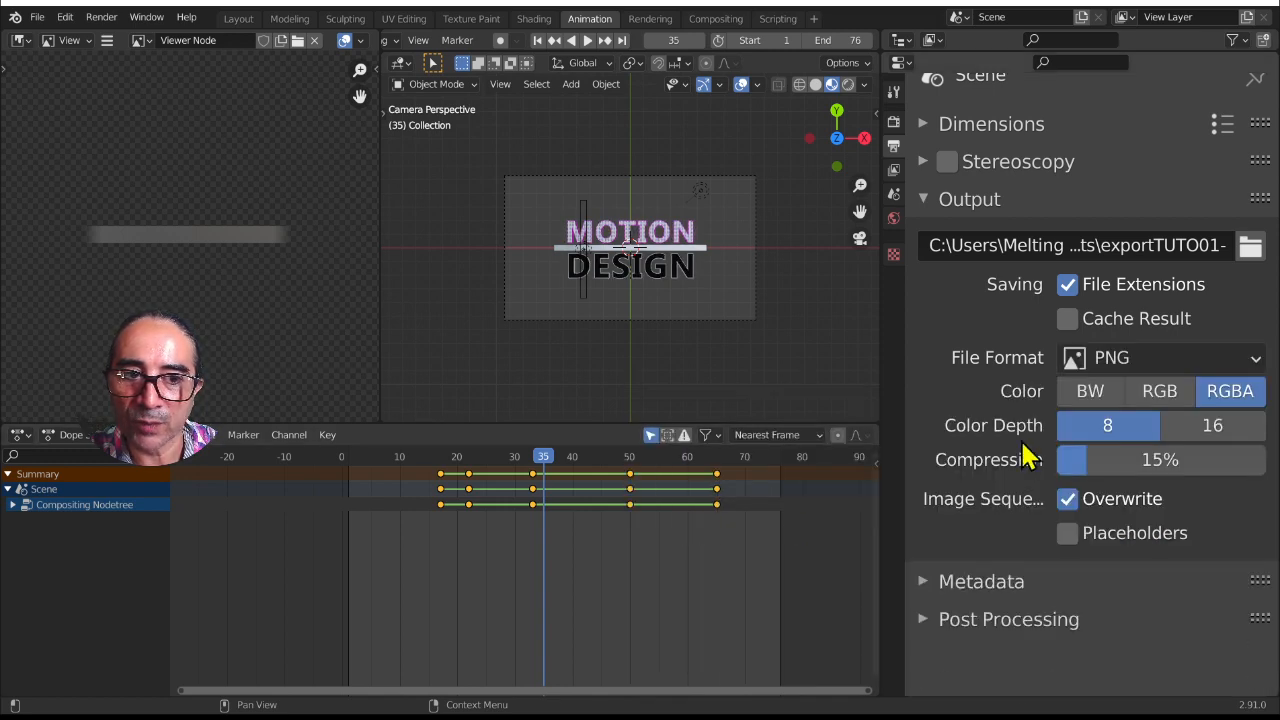
left_click(1160, 400)
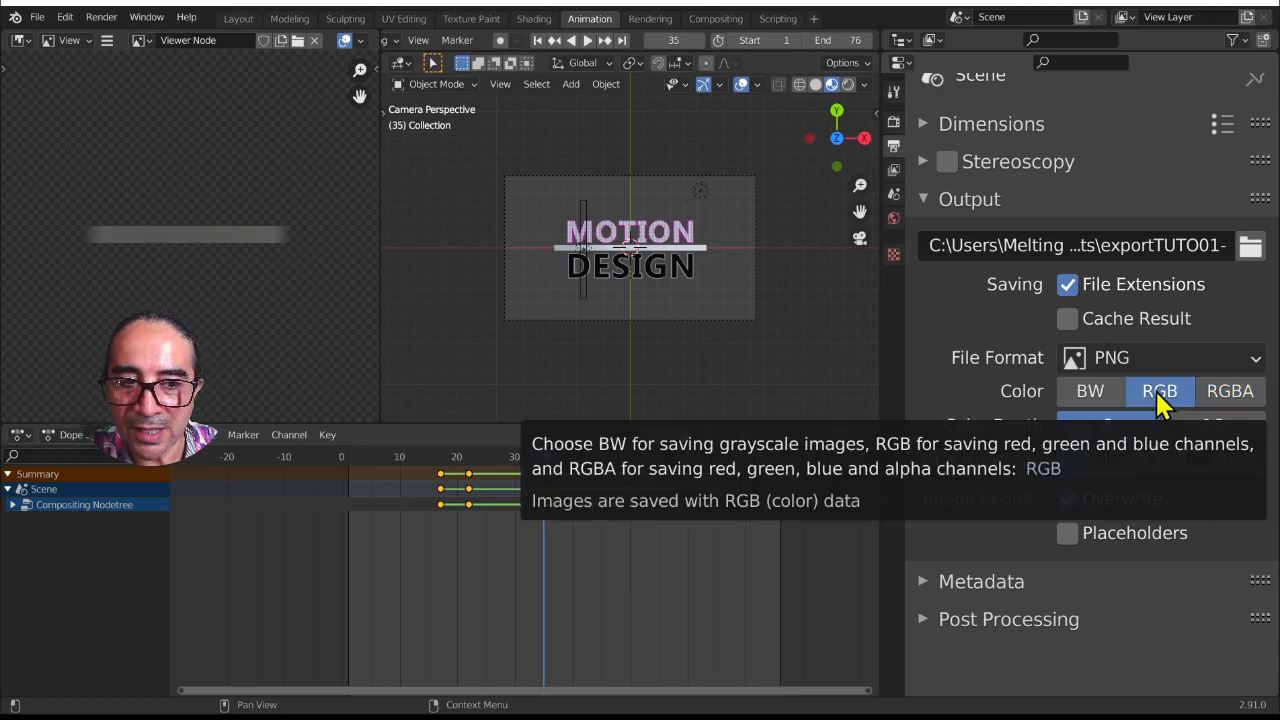
left_click(1232, 393)
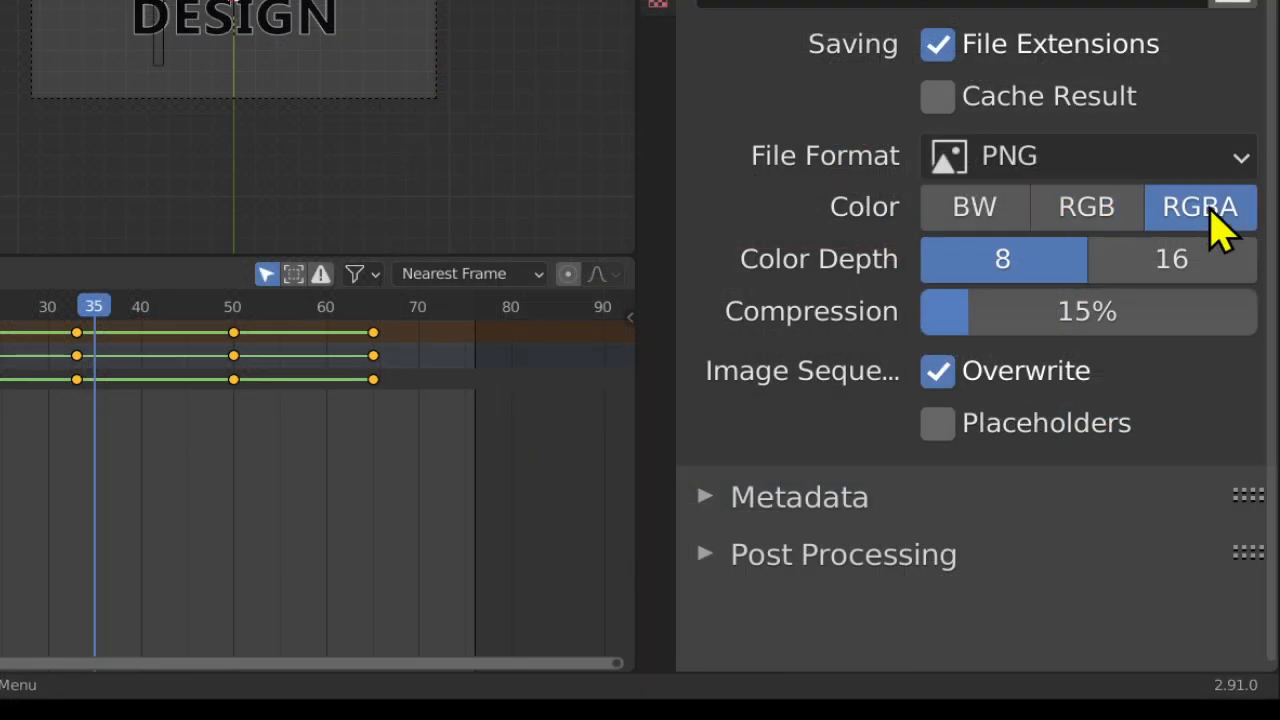
left_click(1112, 212)
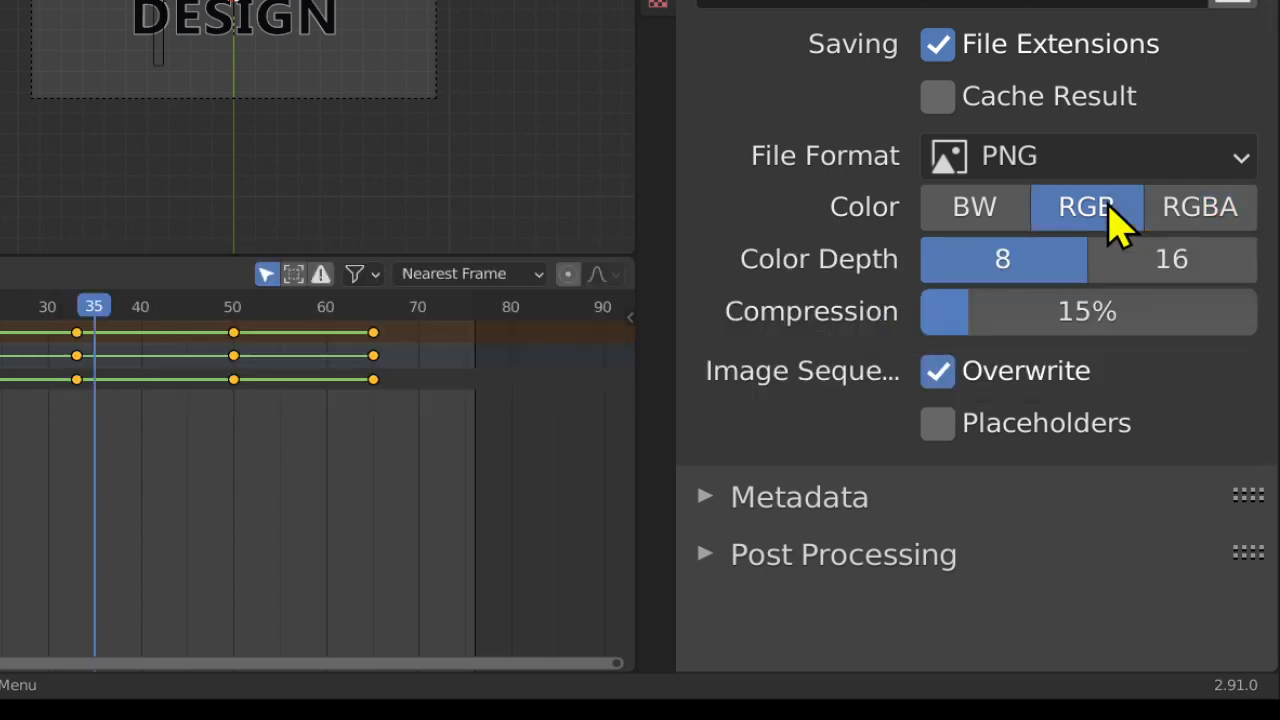
left_click(1190, 226)
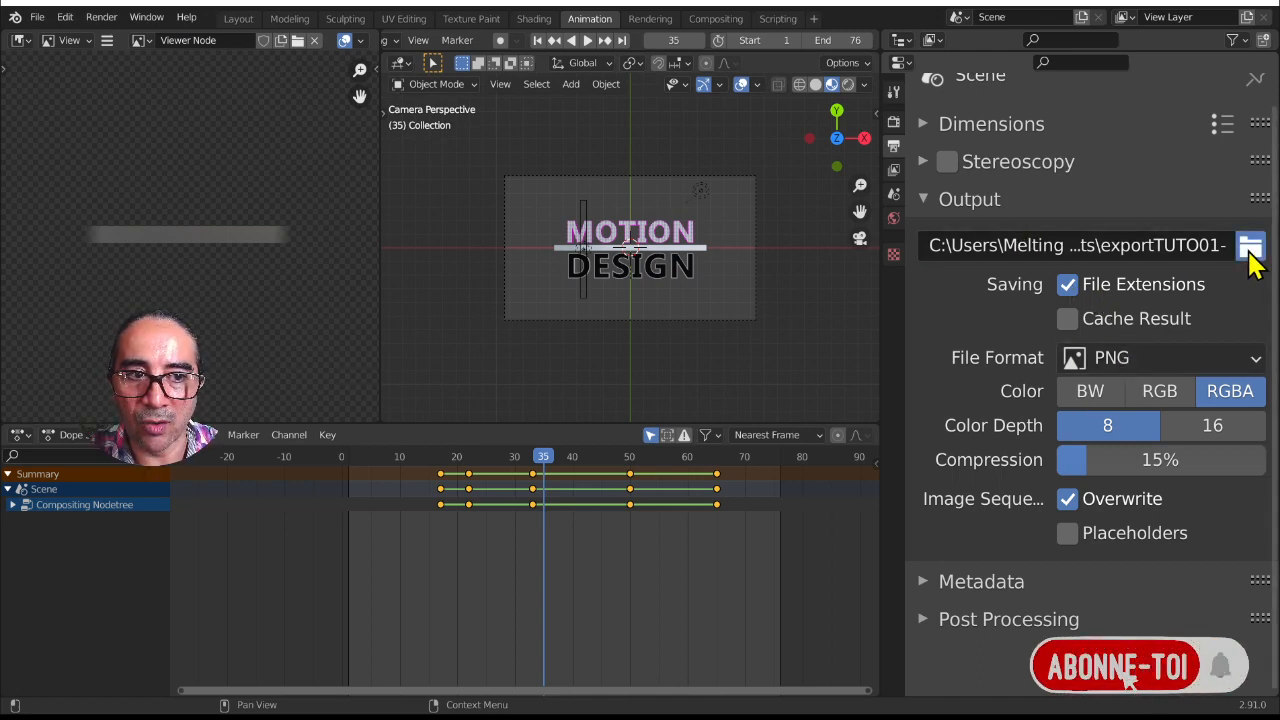
Create a folder named export-png-tuto1 inside the Exports output directory and open it
left_click(1250, 248)
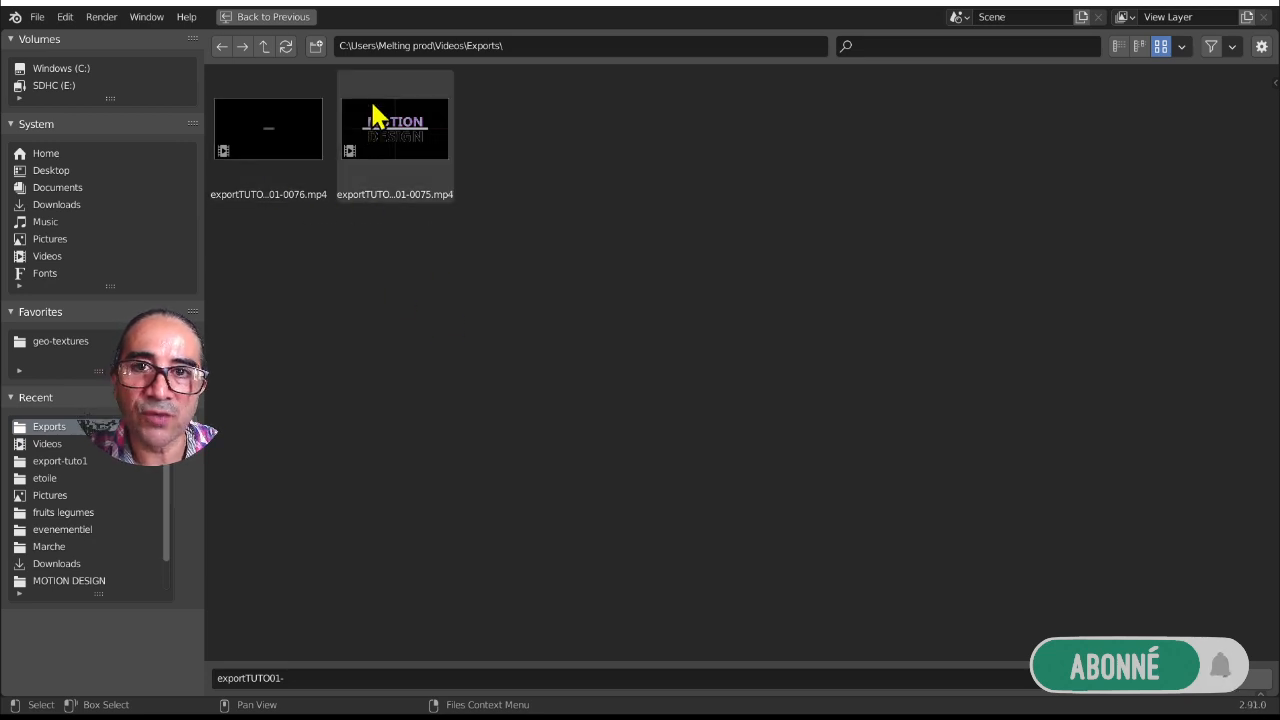
left_click(315, 45)
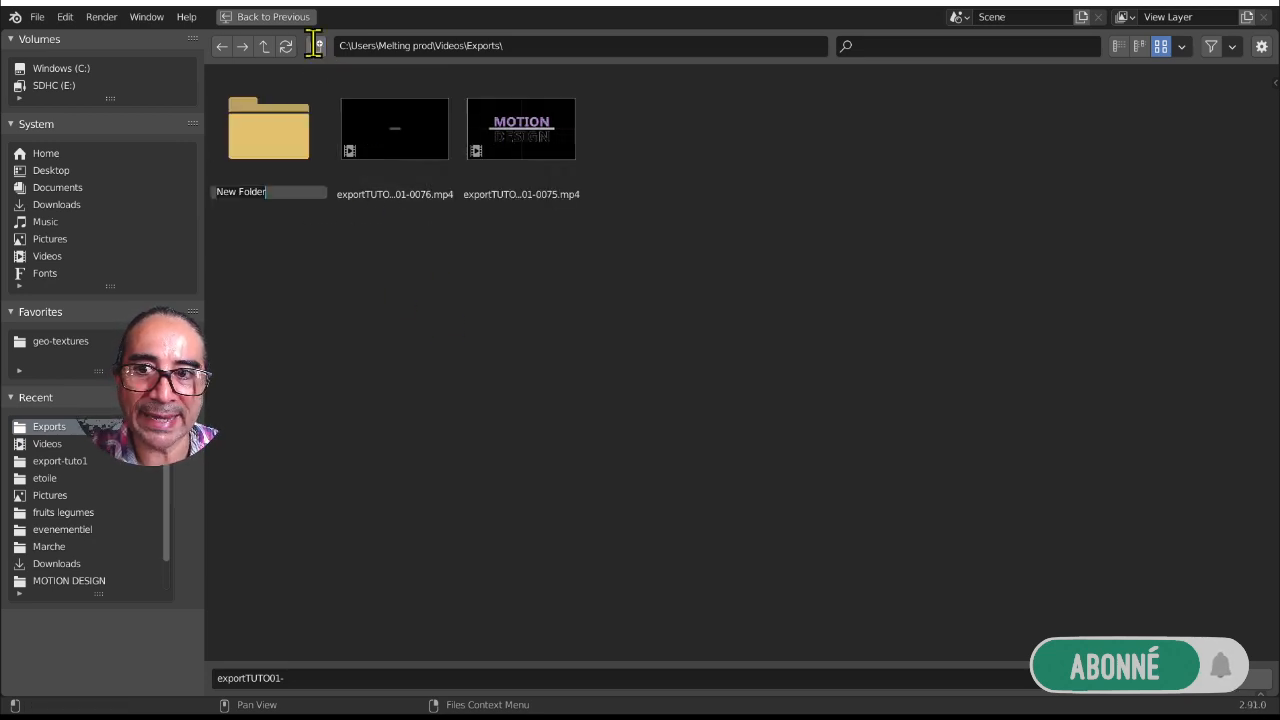
type("ex")
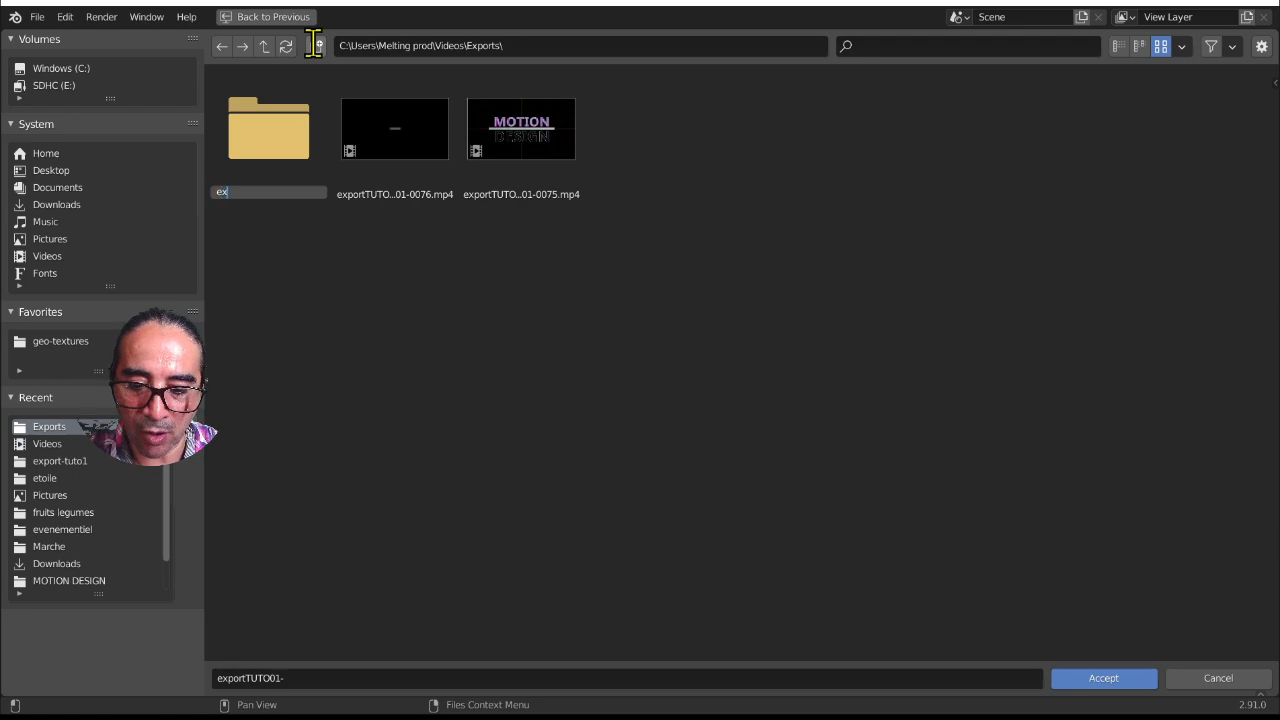
type("port-png-tuto1")
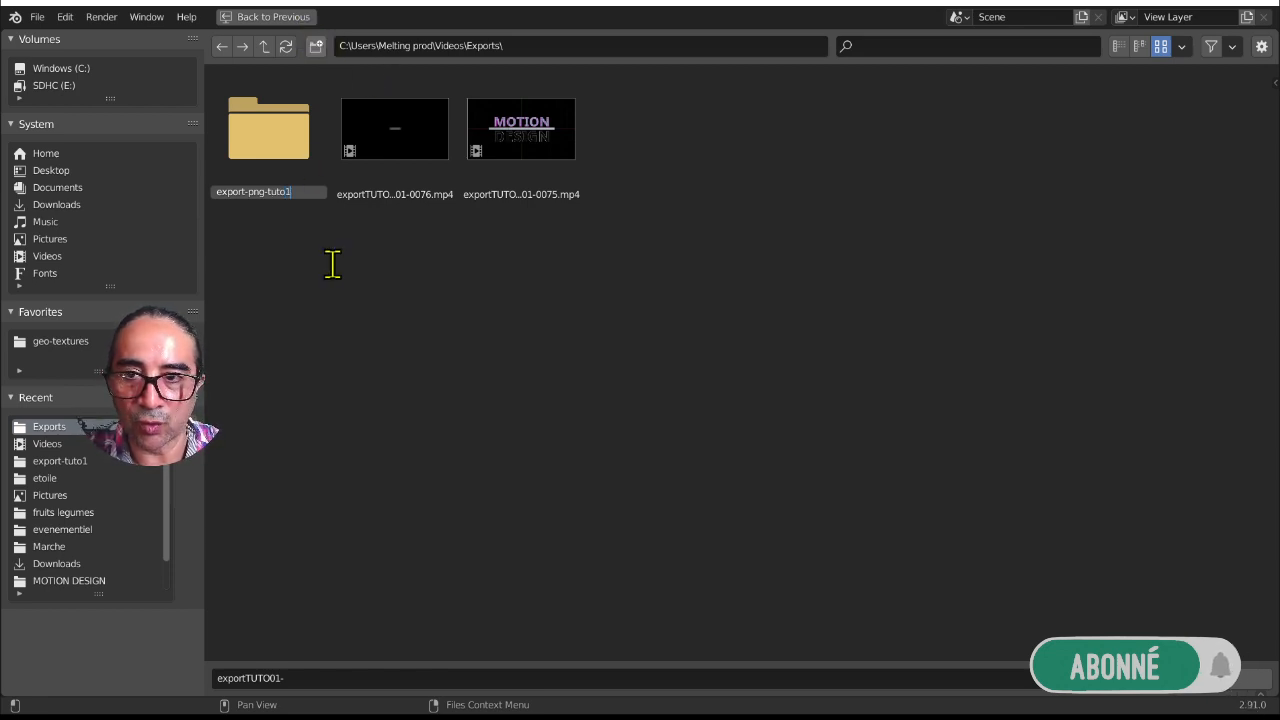
key("Return")
double_click(286, 137)
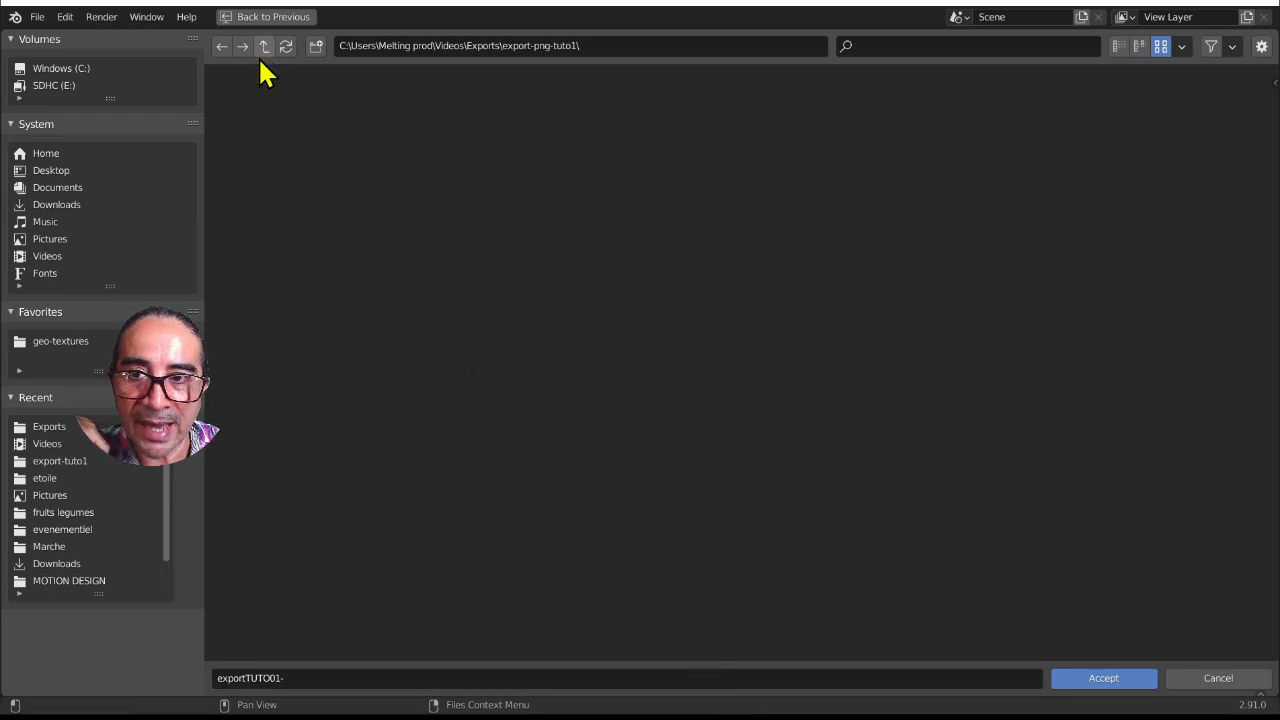
Name the output files EXPORTTUTO1-a and accept the new output path
left_click(305, 674)
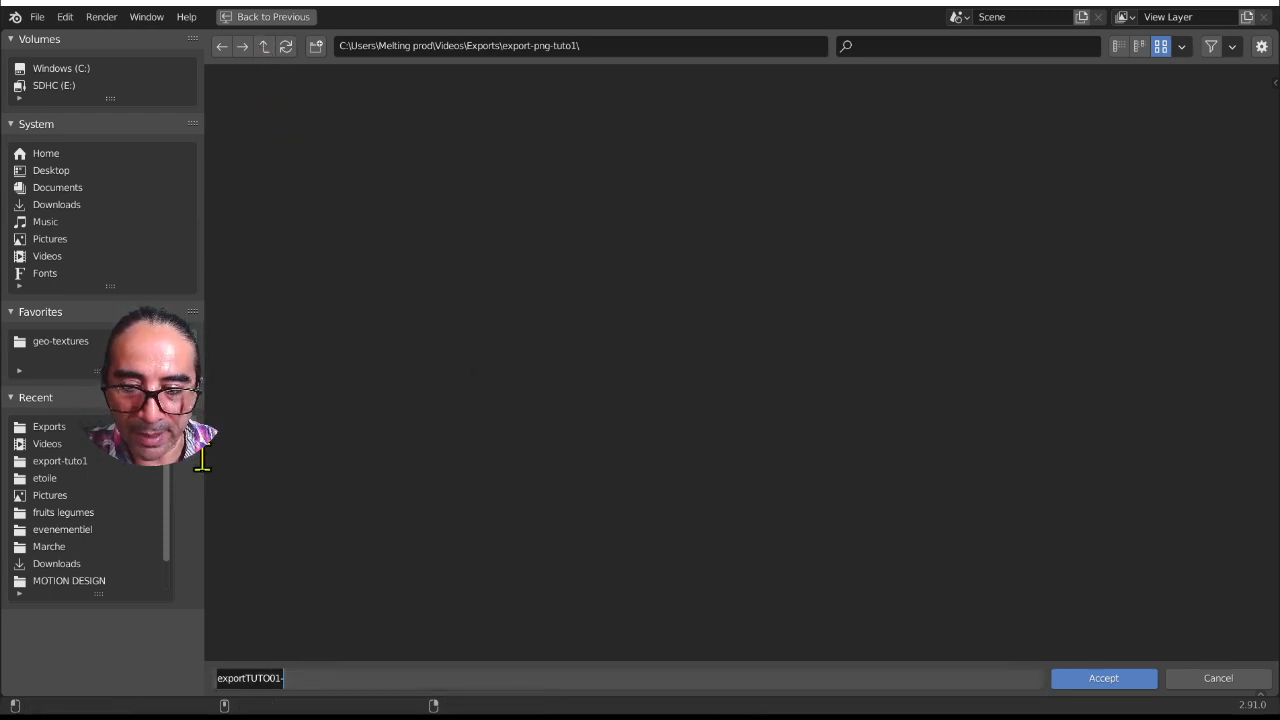
type("EXPORTTUTO1-a")
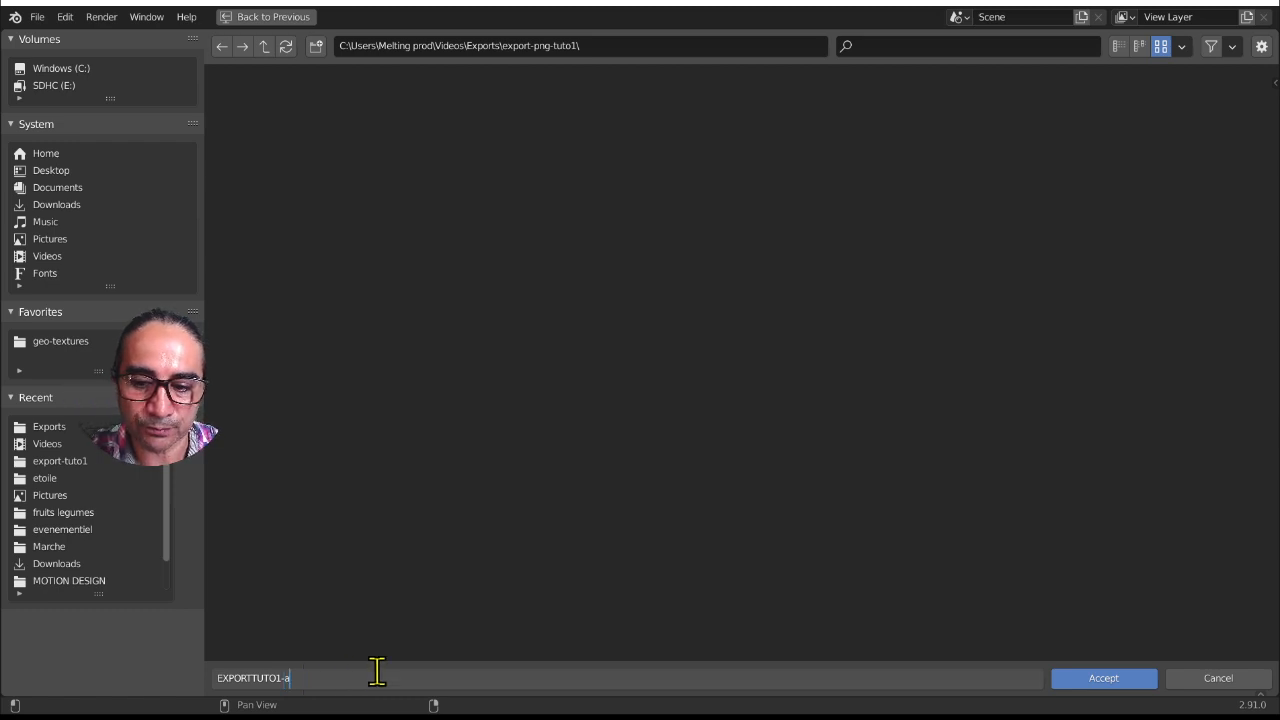
left_click(1100, 682)
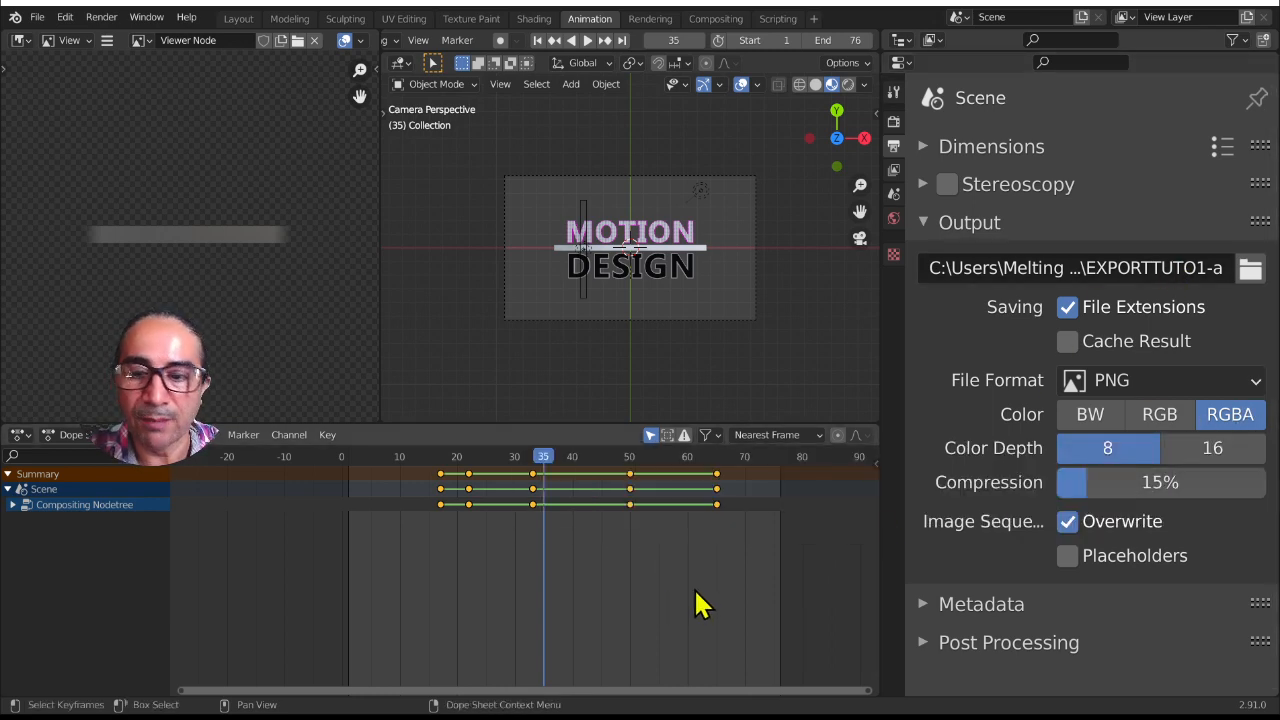
Collapse the output settings, widen the properties area, run a Viewport Render Animation of the camera view and return to the Animation workspace
scroll(229, 277, "down", 2)
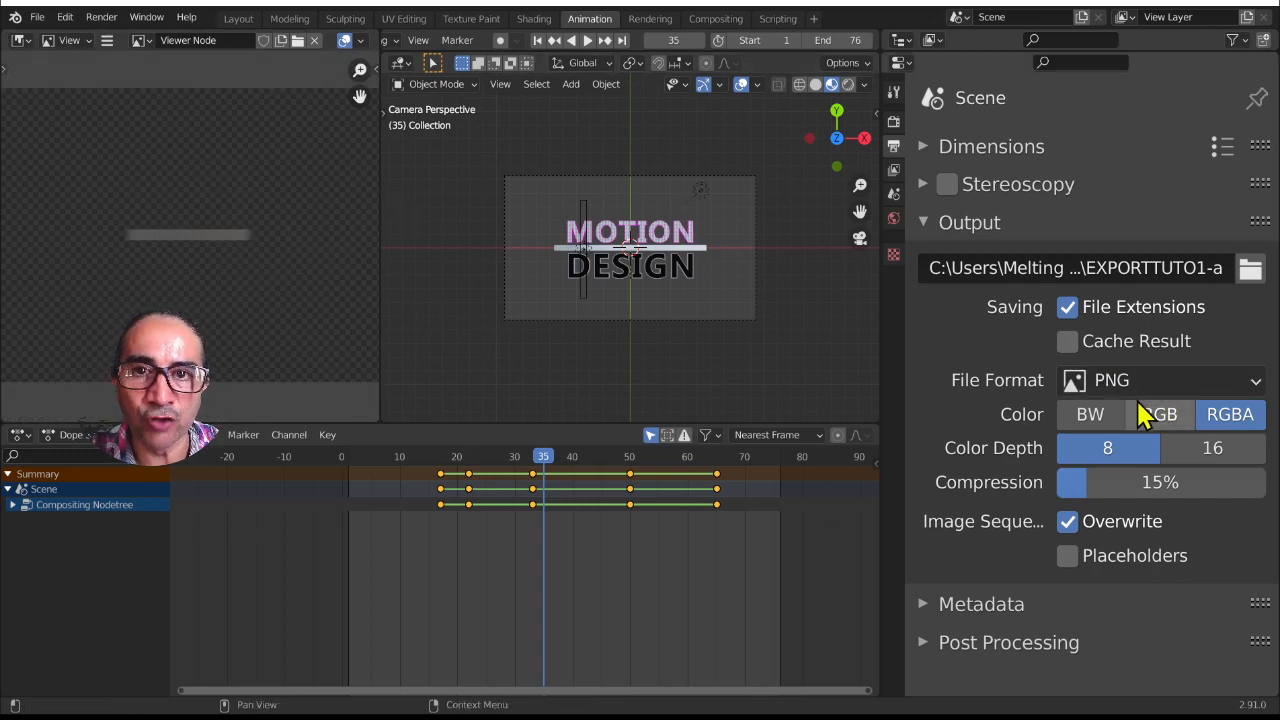
left_click(926, 228)
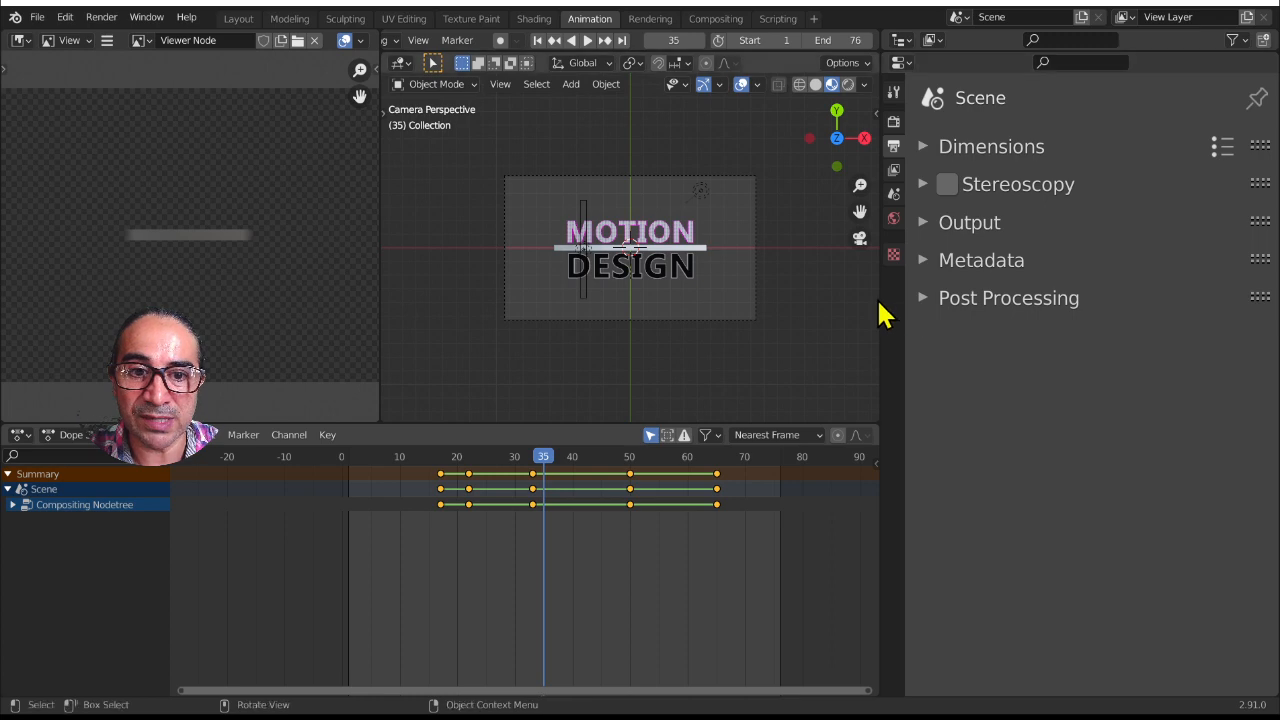
left_click_drag(877, 297, 845, 299)
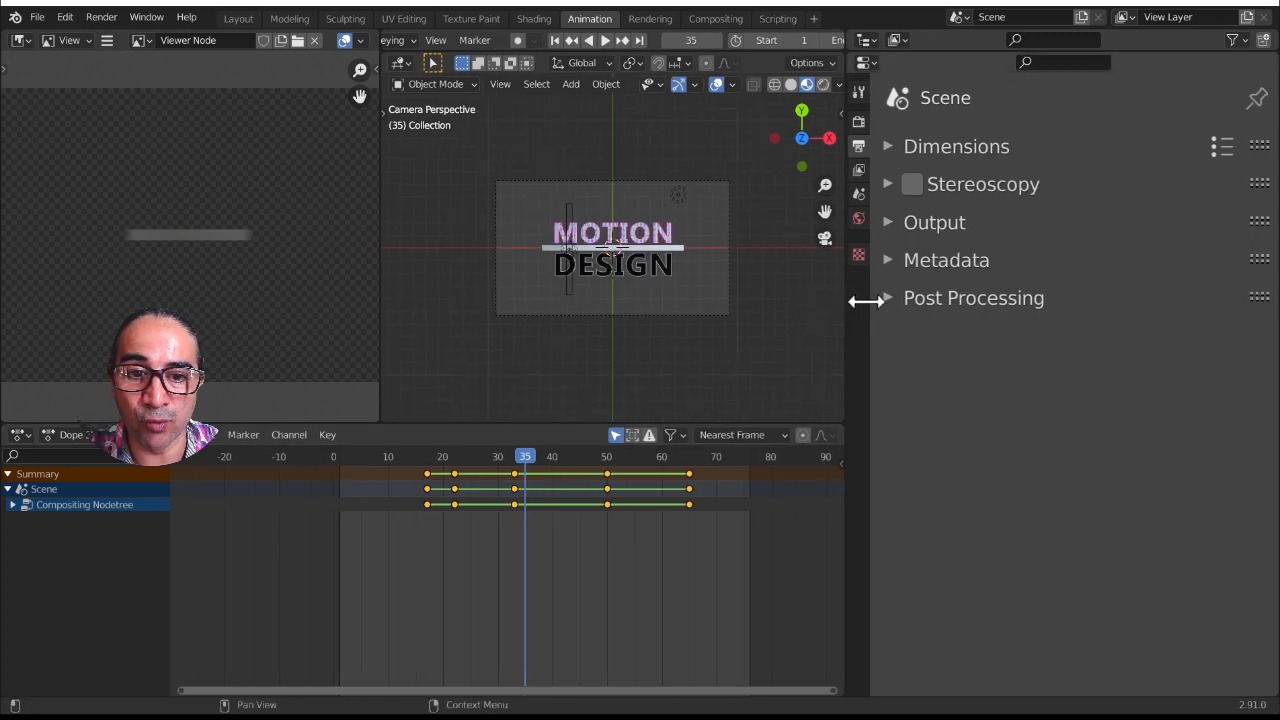
scroll(609, 260, "up", 3)
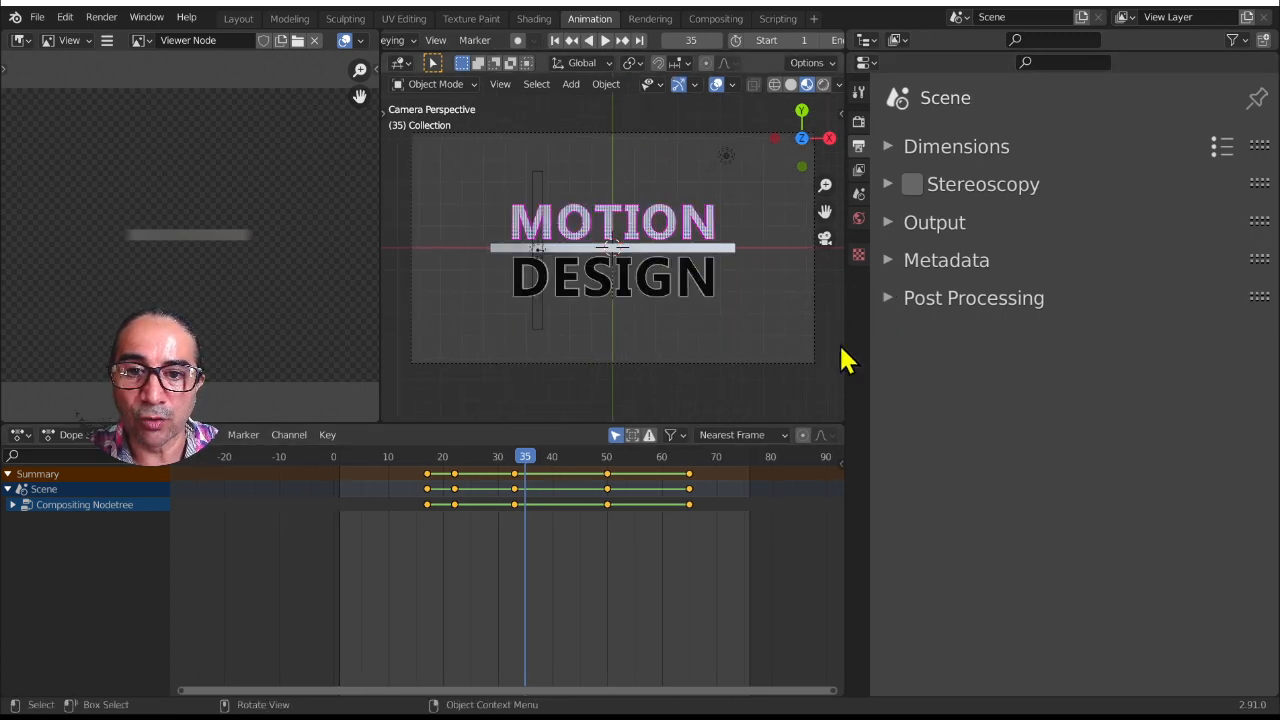
left_click(500, 84)
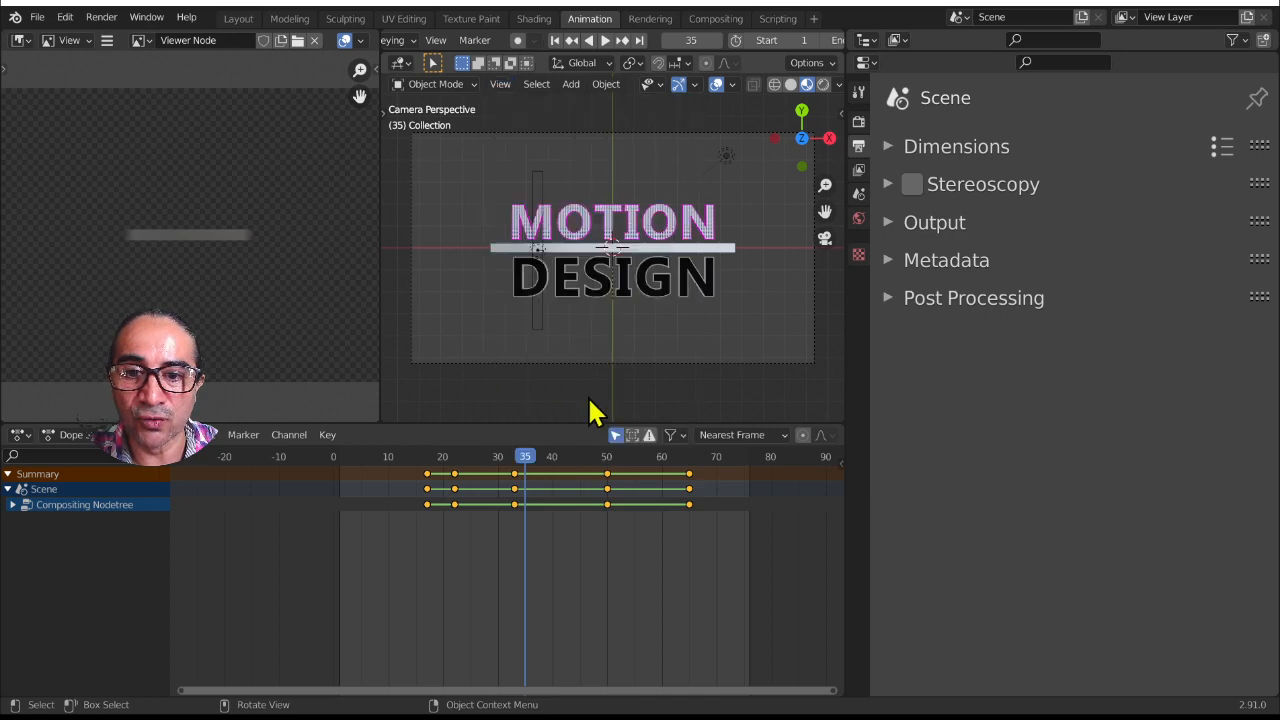
left_click(502, 85)
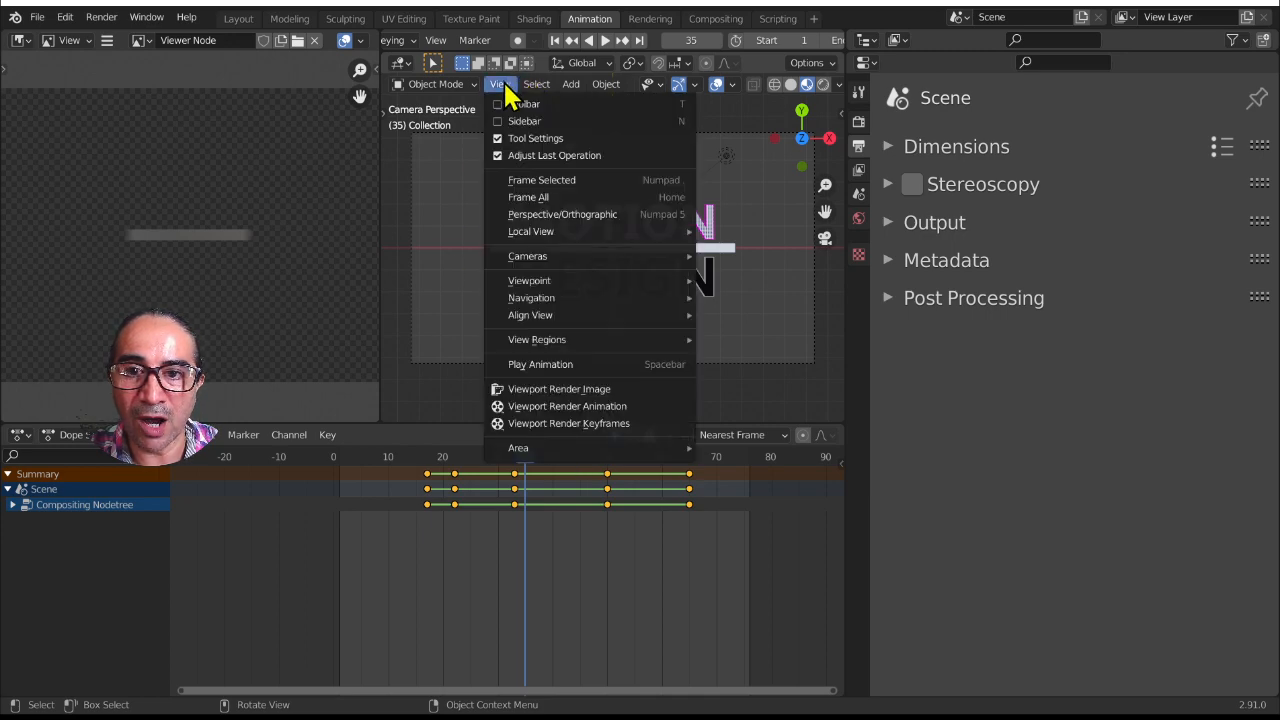
left_click(606, 408)
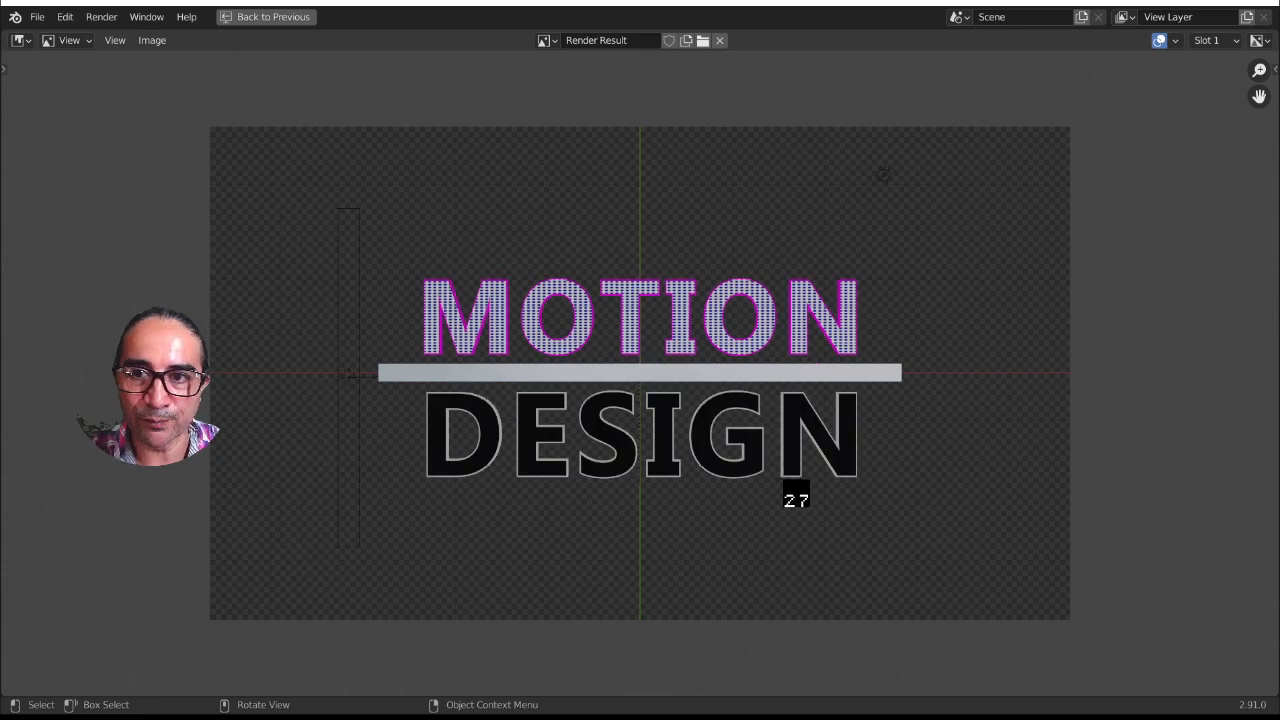
left_click(275, 17)
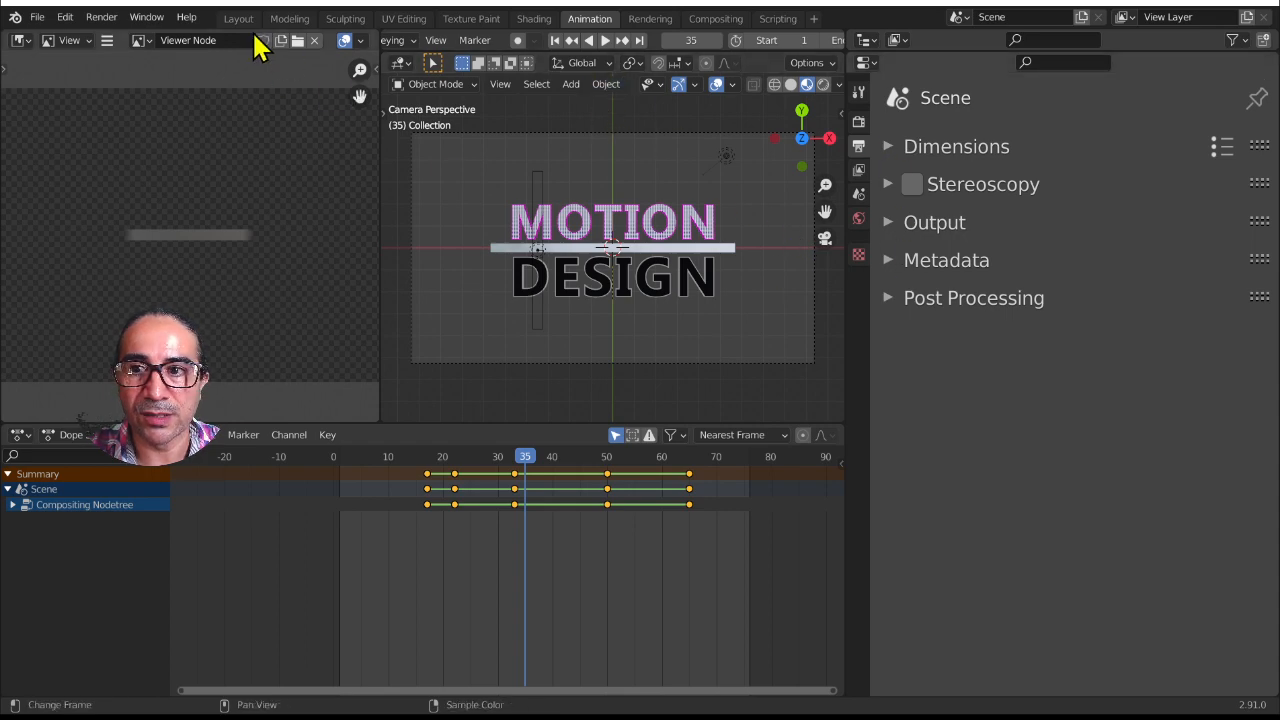
Reopen the output settings and inspect the rendered PNG files in the export-png-tuto1 folder without changing the path
left_click(938, 224)
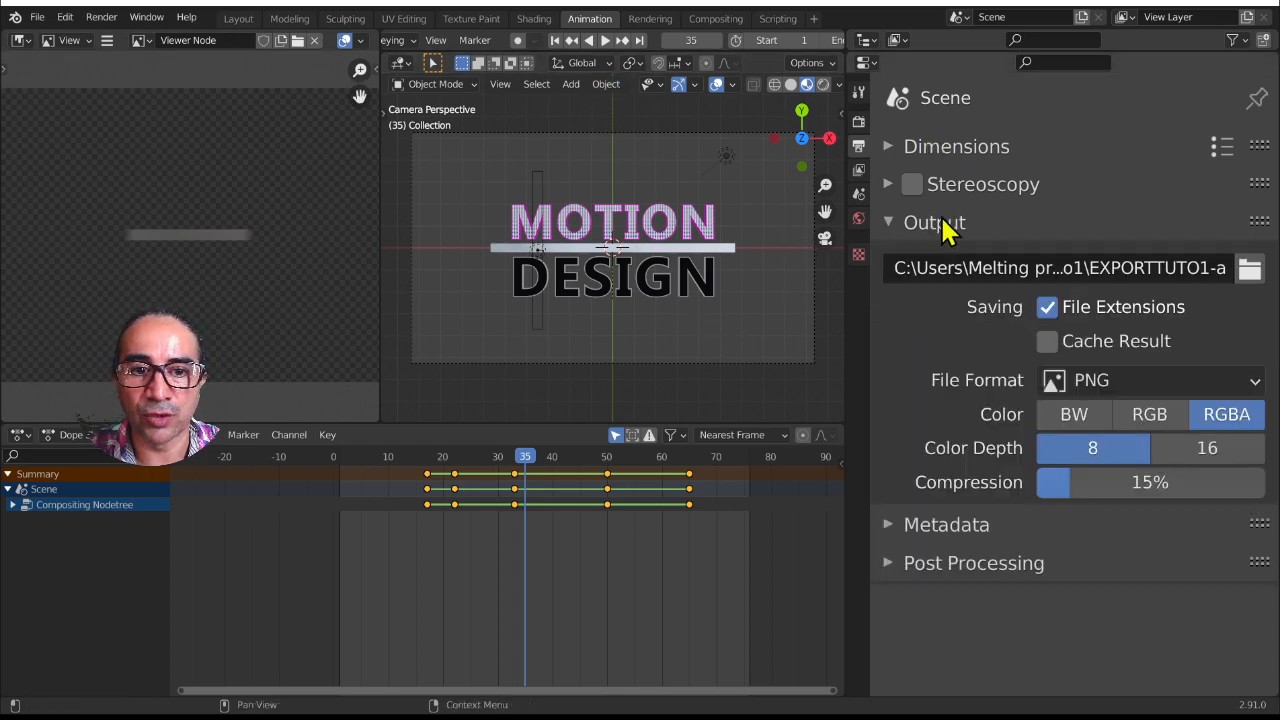
left_click(1250, 268)
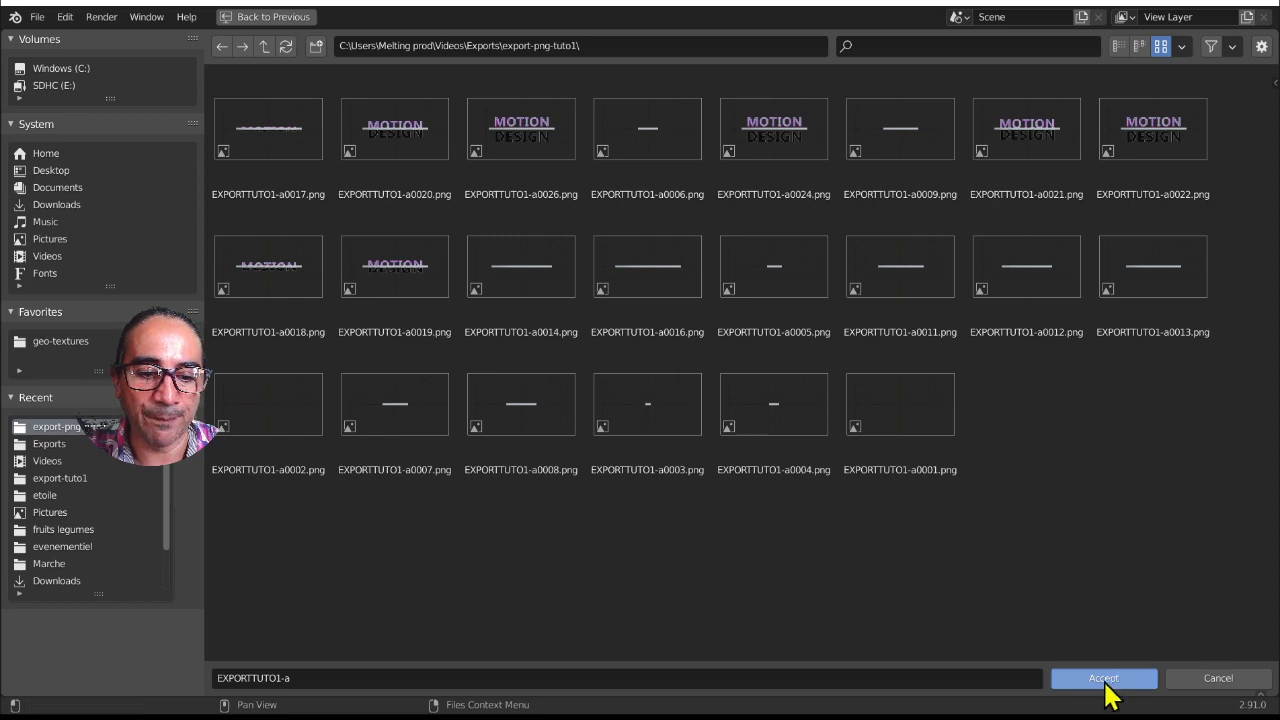
left_click(1214, 678)
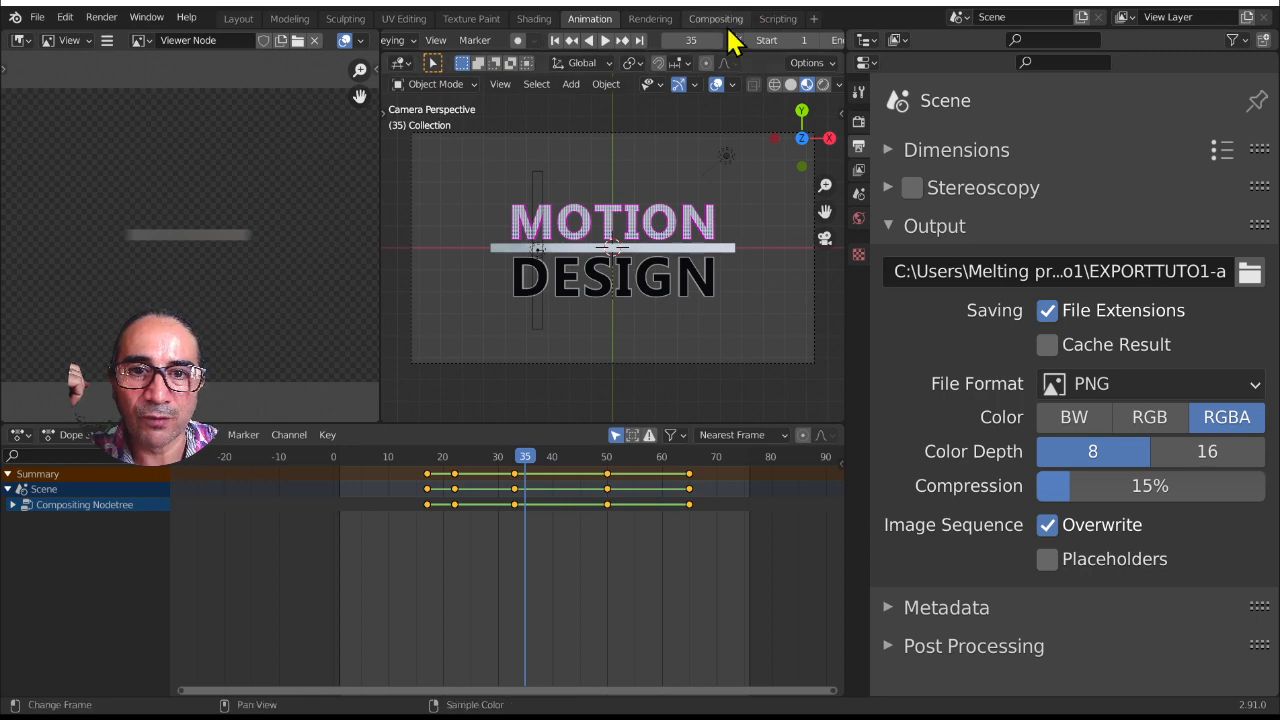
Add a Video Editing workspace and place the sequencer playhead at 0+00
left_click(814, 19)
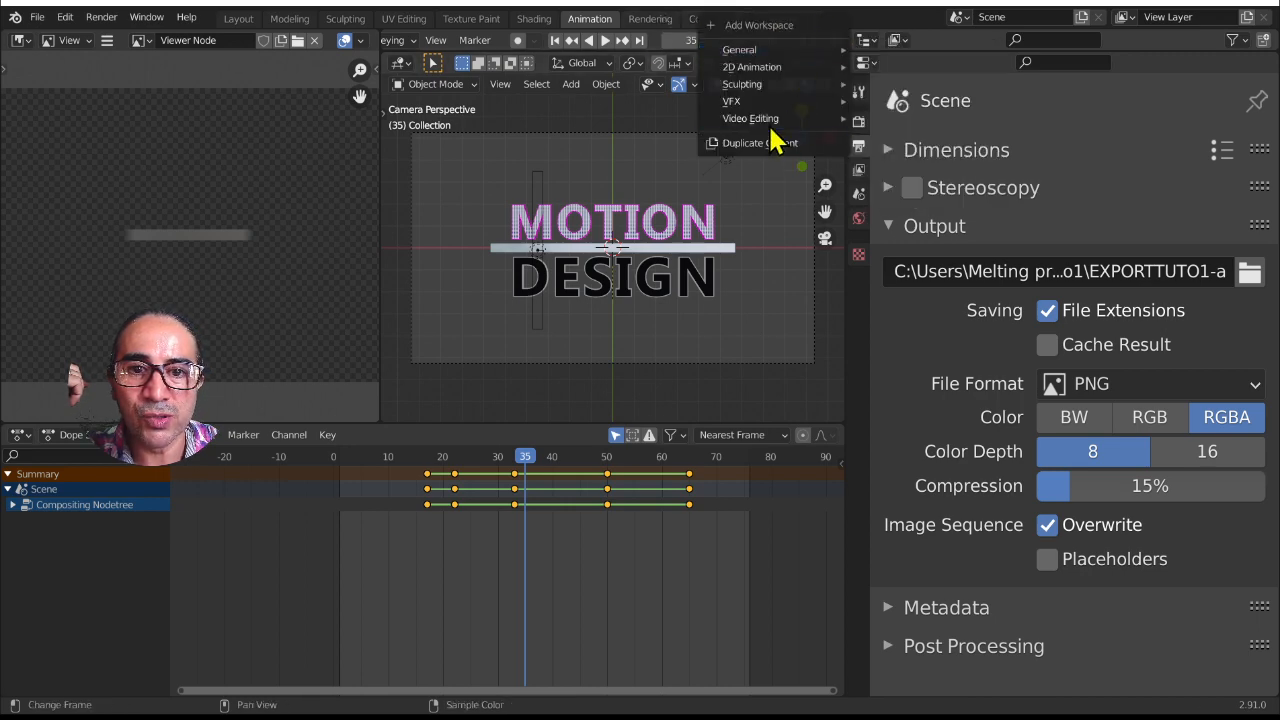
mouse_move(786, 131)
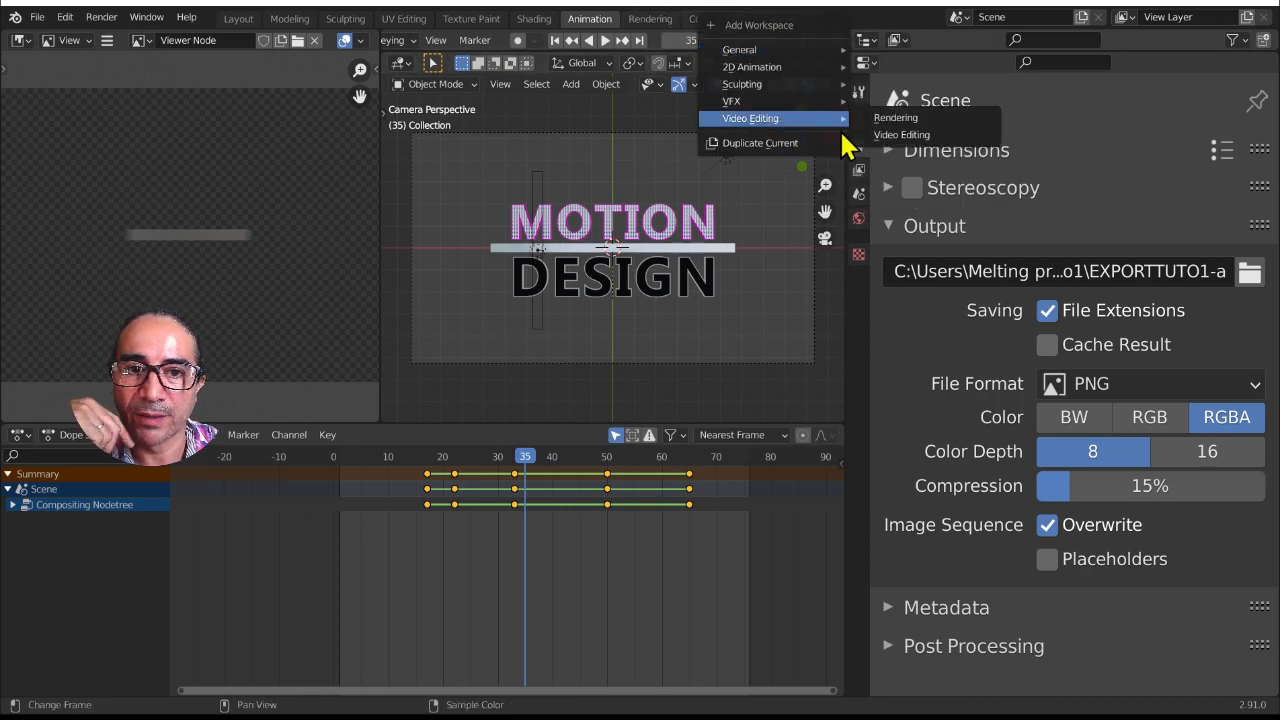
left_click(901, 134)
middle_click_drag(194, 527, 491, 558)
scroll(474, 541, "down", 3)
left_click(384, 402)
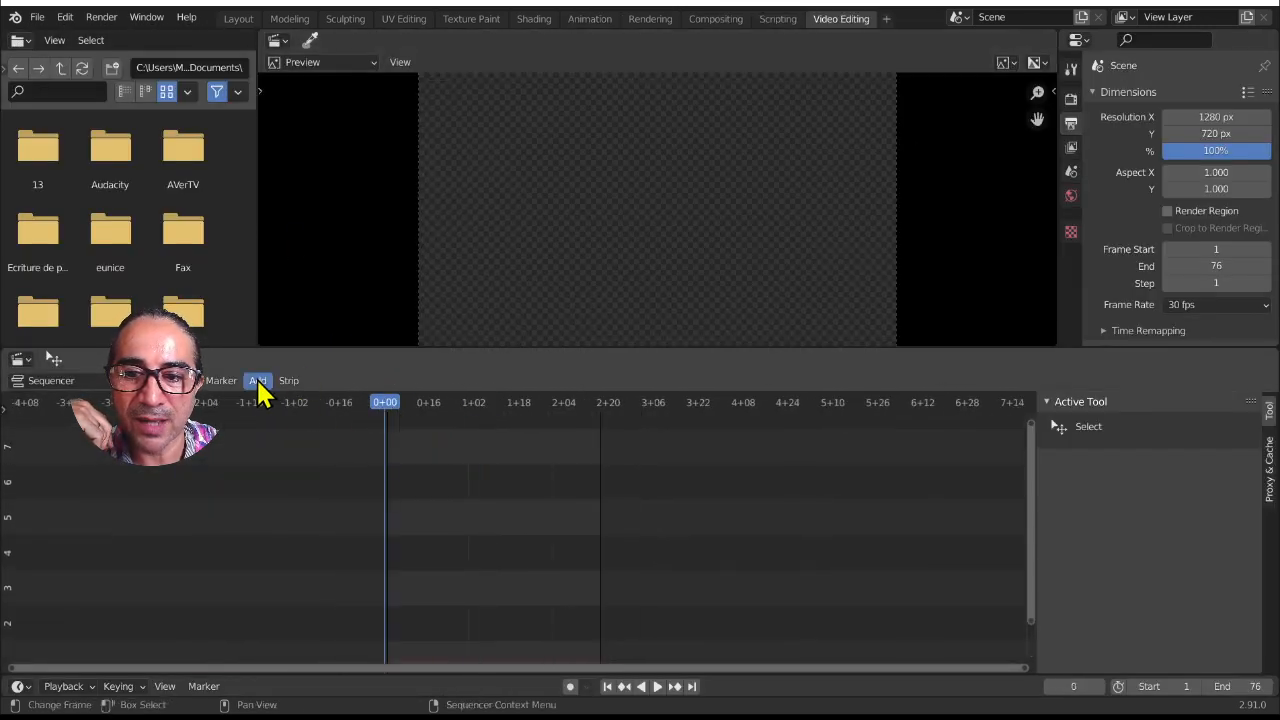
Start adding an image sequence strip and browse to the Videos\Exports\export-png-tuto1 folder
left_click(258, 380)
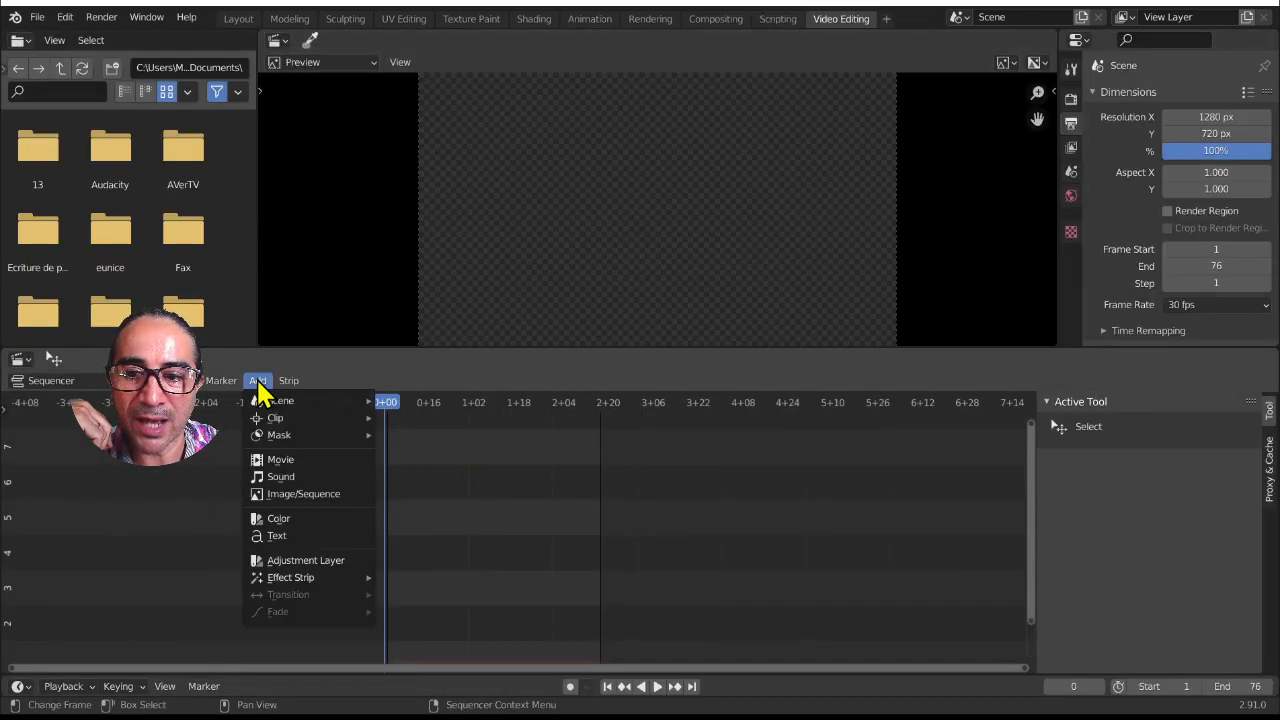
left_click(314, 506)
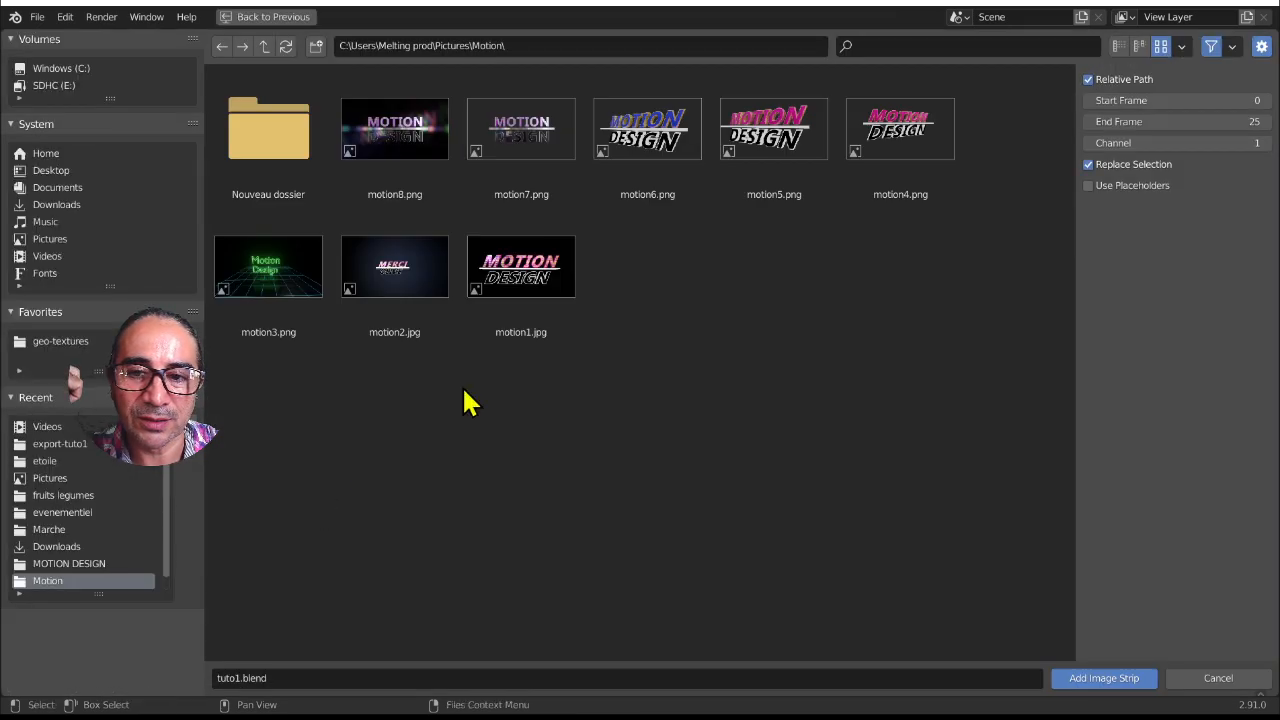
double_click(264, 152)
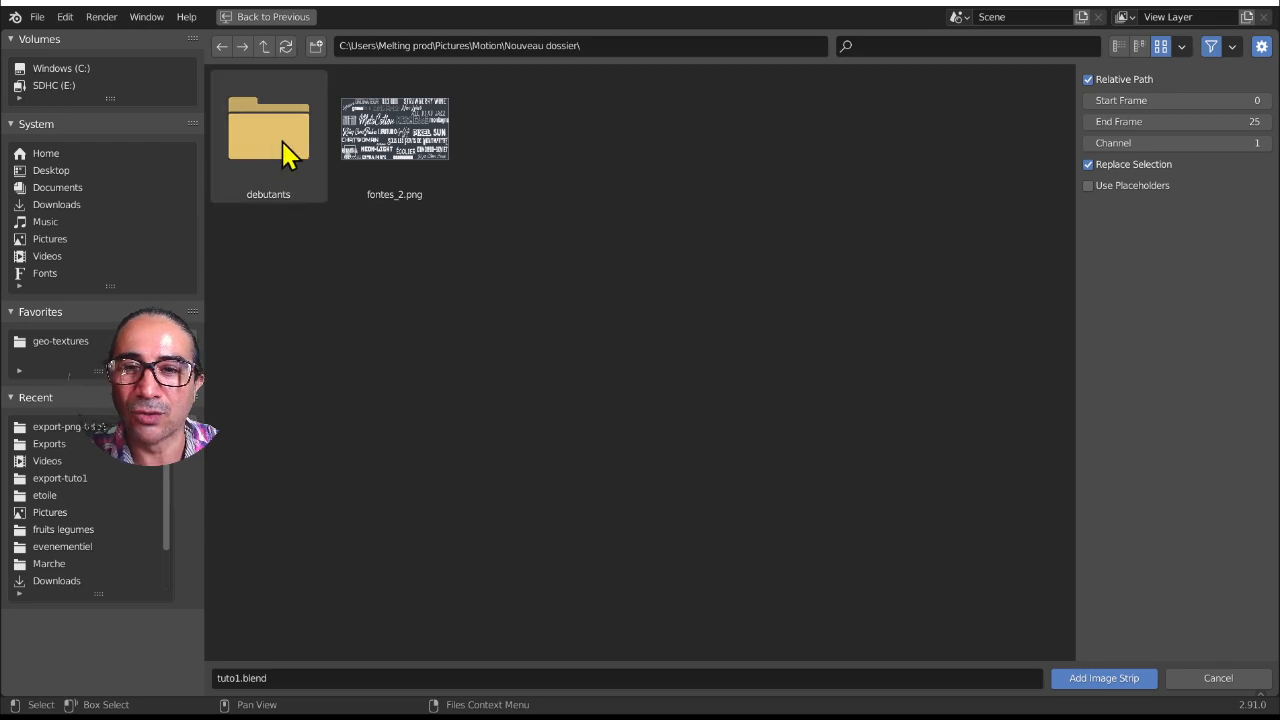
left_click(47, 257)
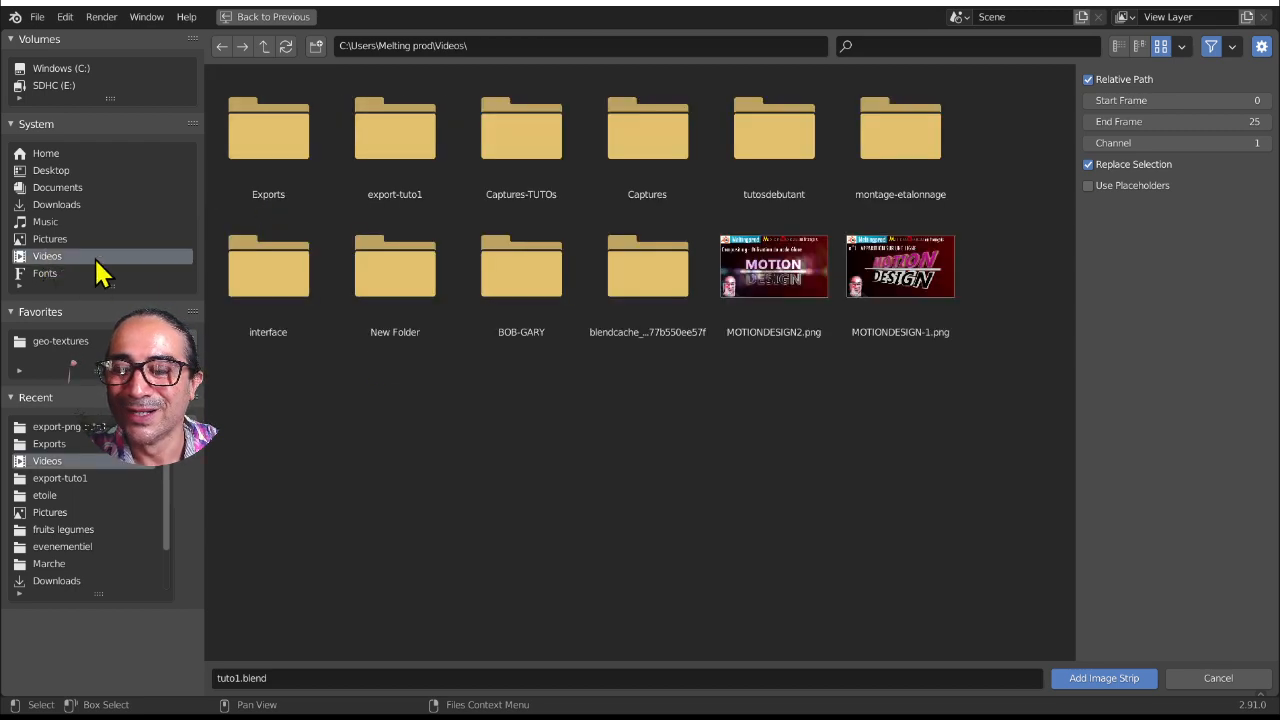
double_click(394, 152)
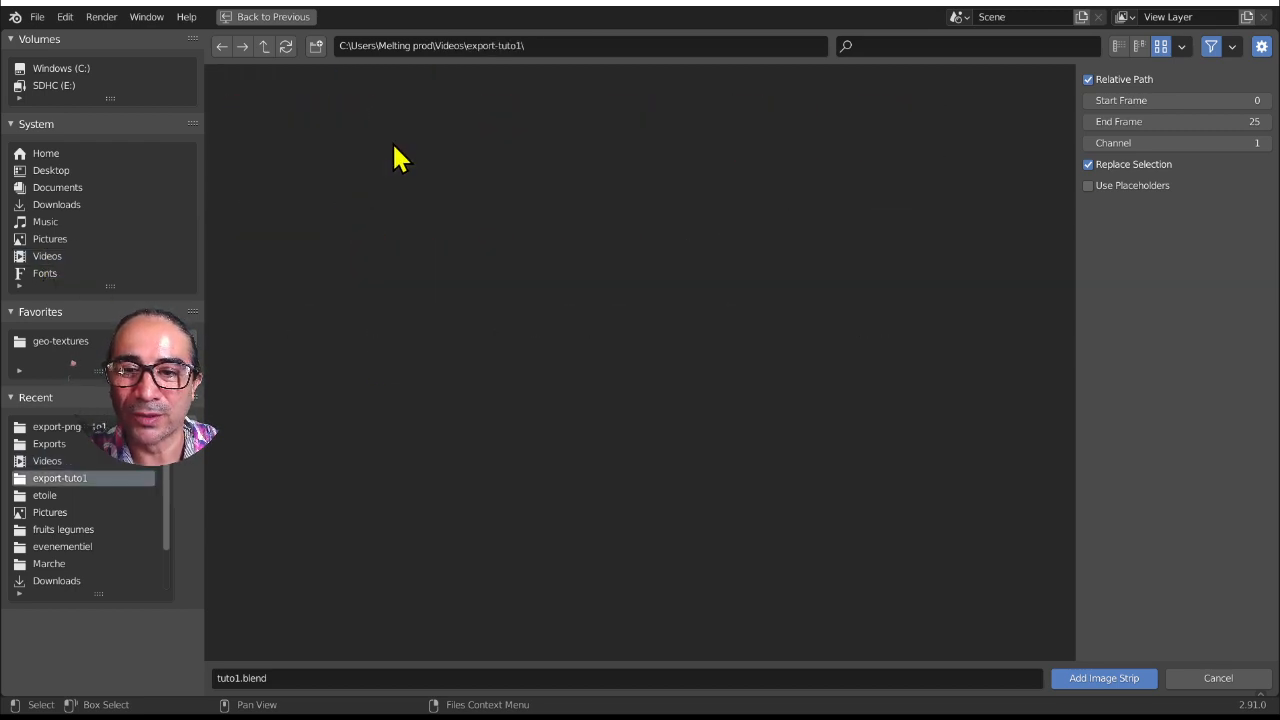
left_click(265, 47)
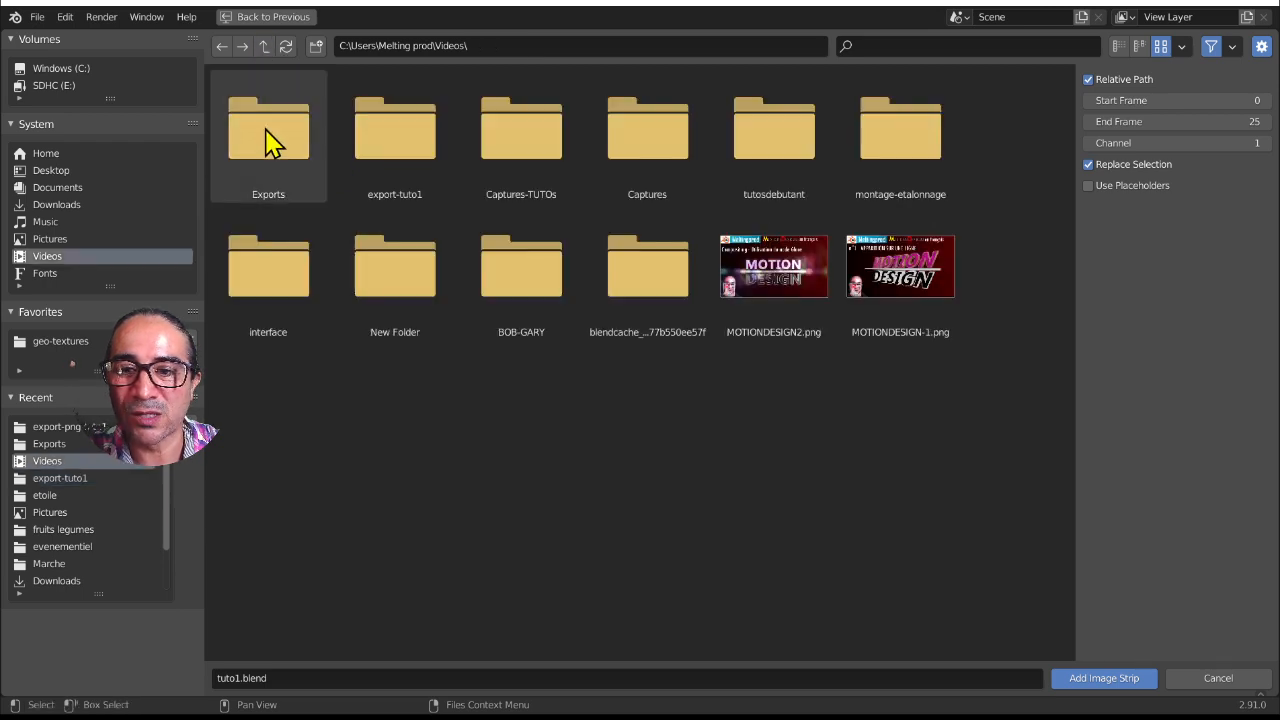
left_click(270, 143)
double_click(270, 143)
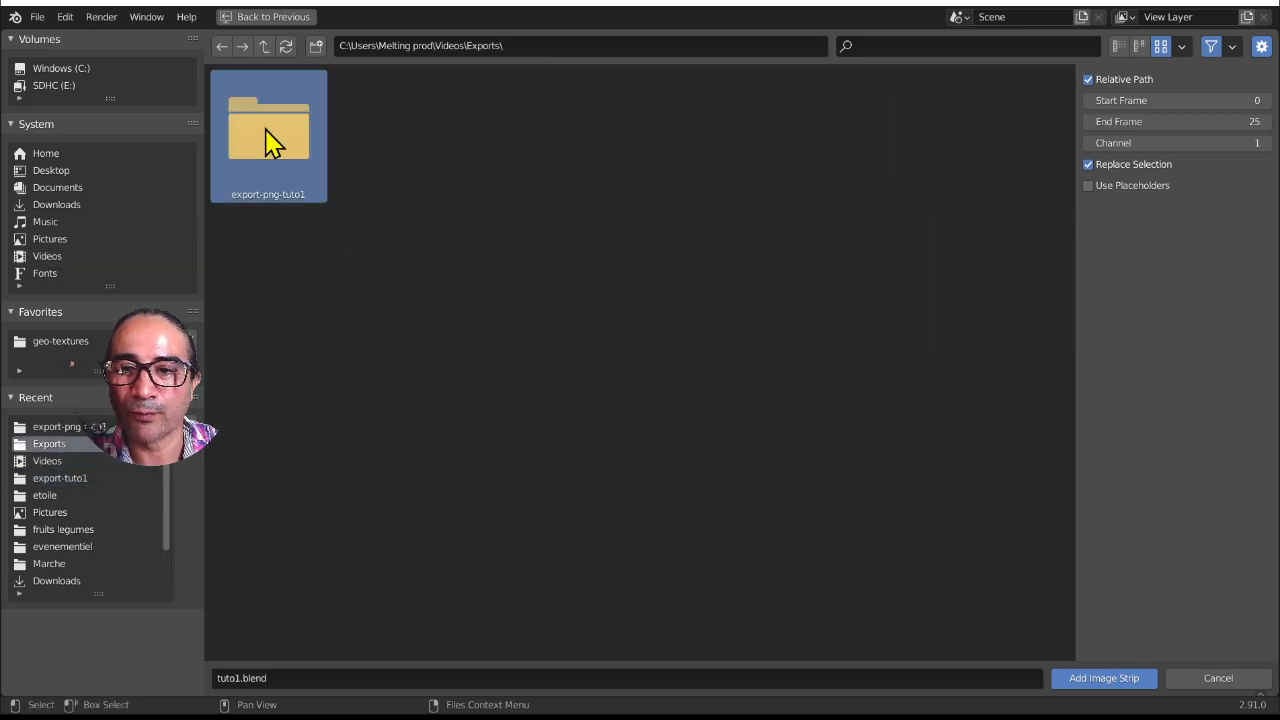
double_click(268, 140)
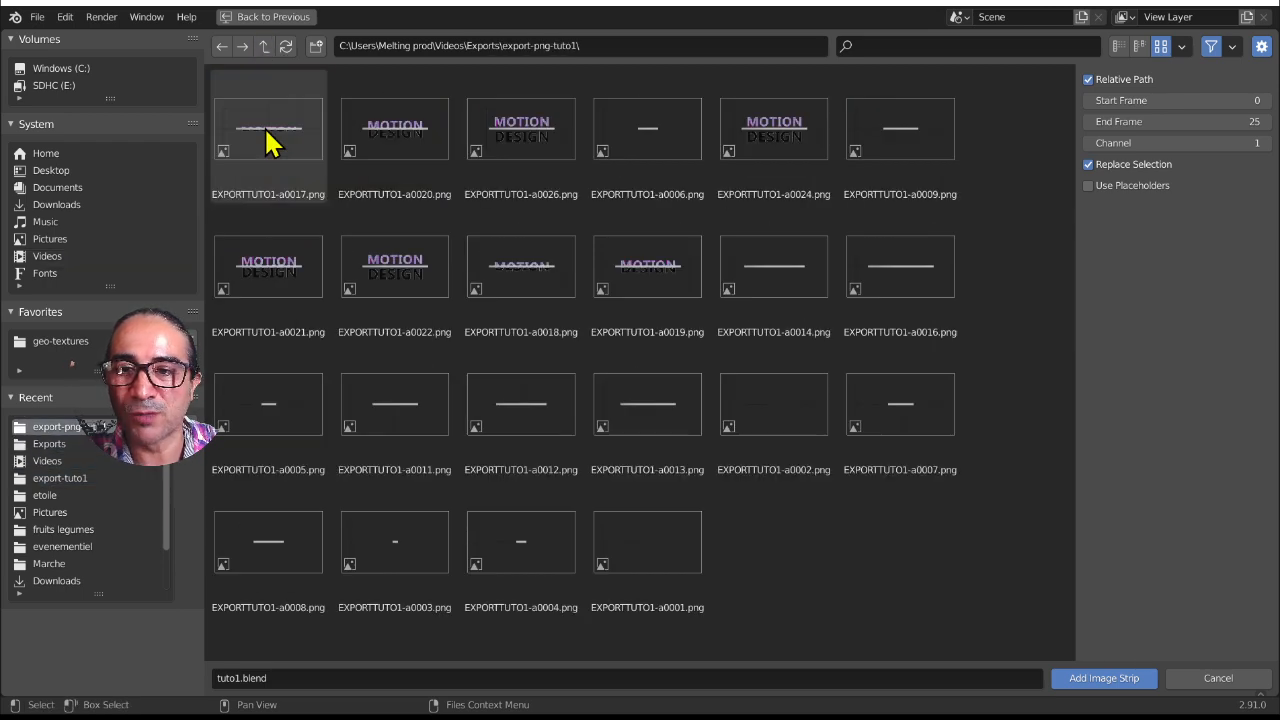
Select all the EXPORTTUTO1-a PNG files and add them to the sequencer as an image strip on channel 1
left_click(666, 556)
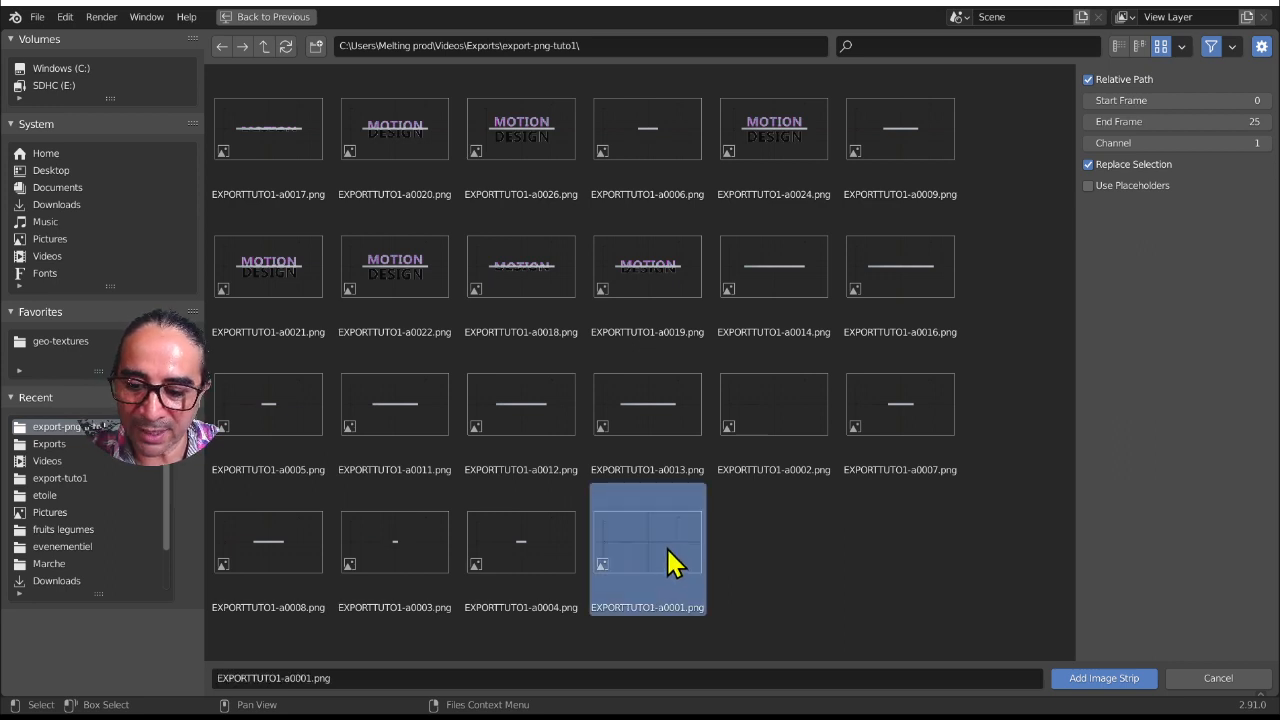
key("a")
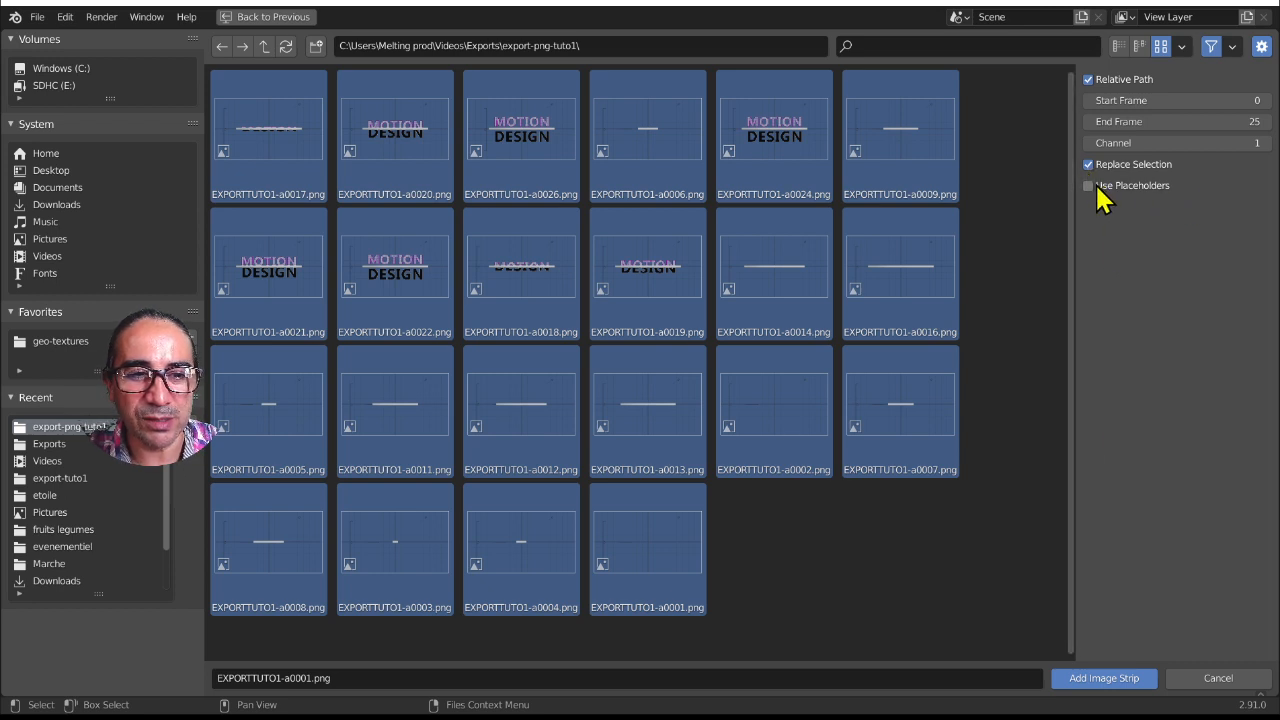
left_click(1103, 689)
Play the imported image strip and scrub through its first frames to check the animation
scroll(431, 596, "up", 9)
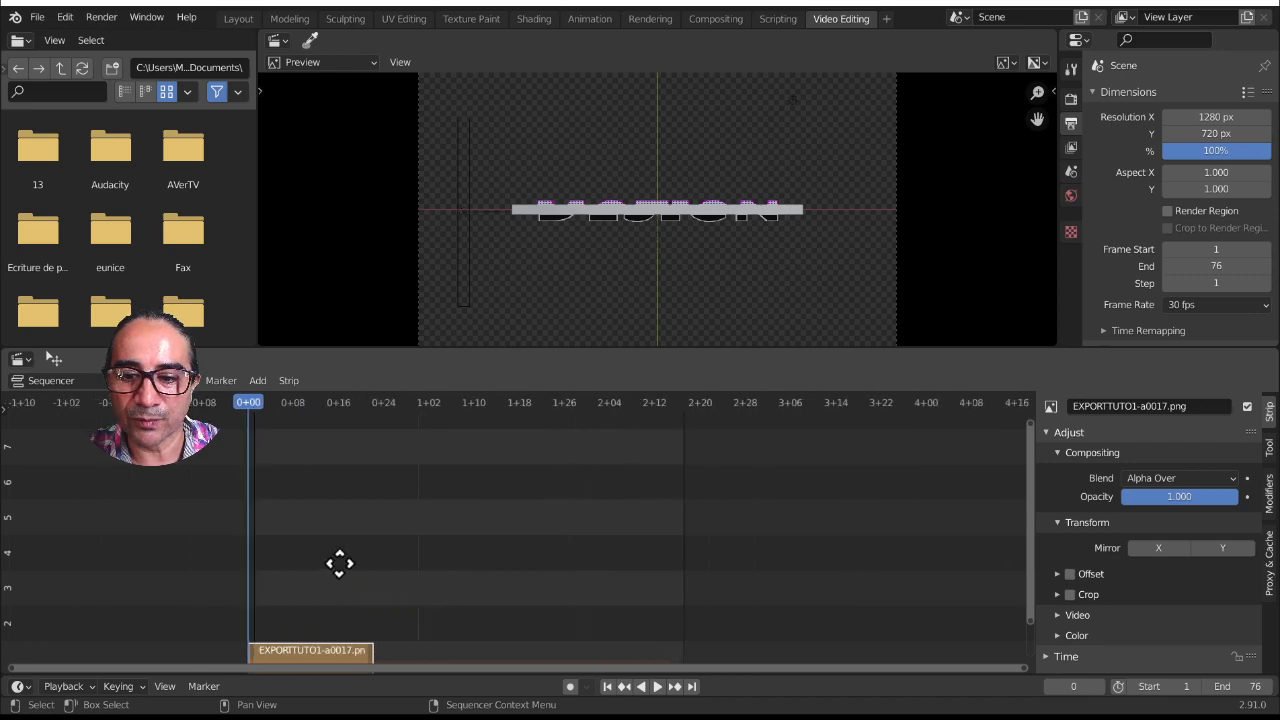
middle_click_drag(337, 563, 593, 525)
key("space")
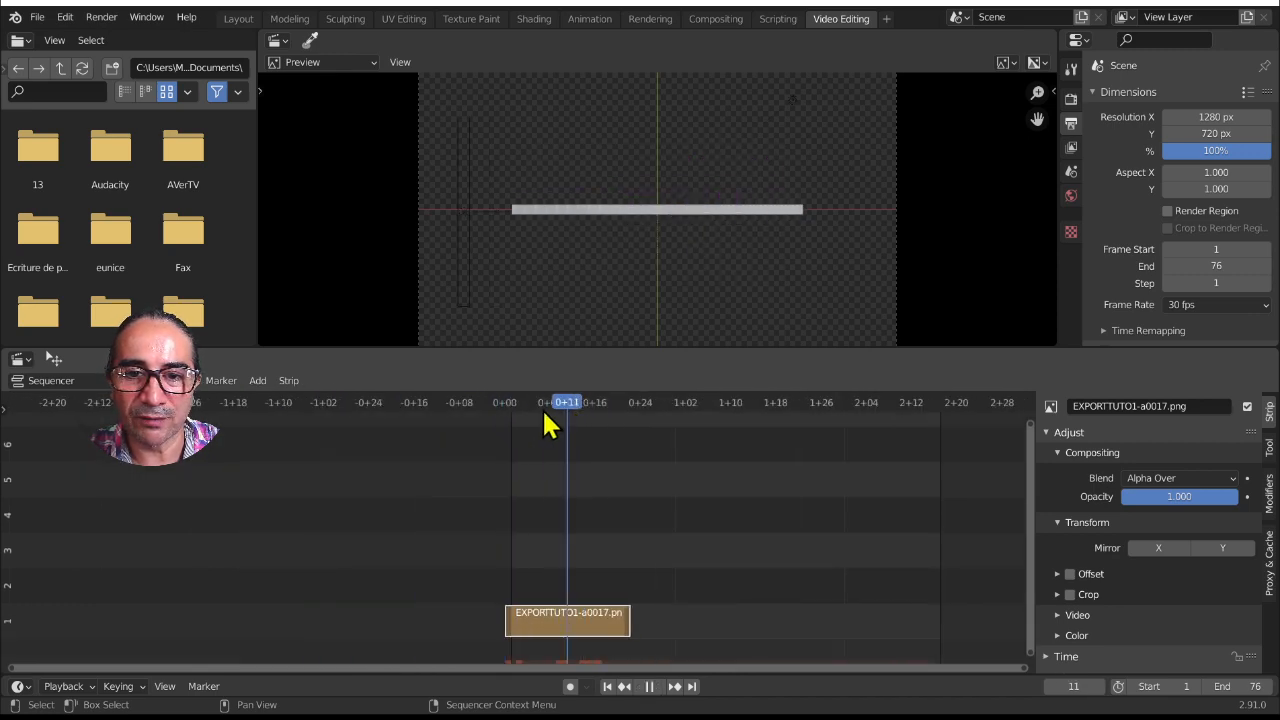
left_click_drag(566, 409, 533, 440)
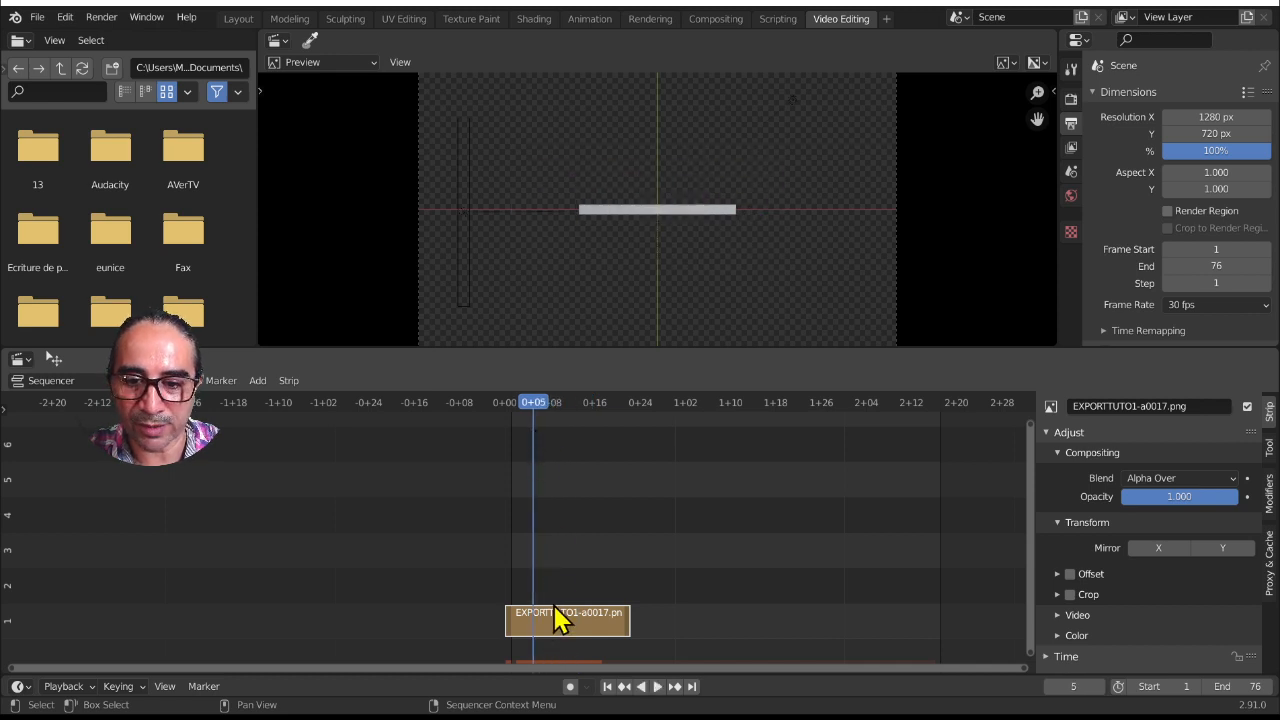
Delete the imported image strip and return the playhead to 0+00
key("Delete")
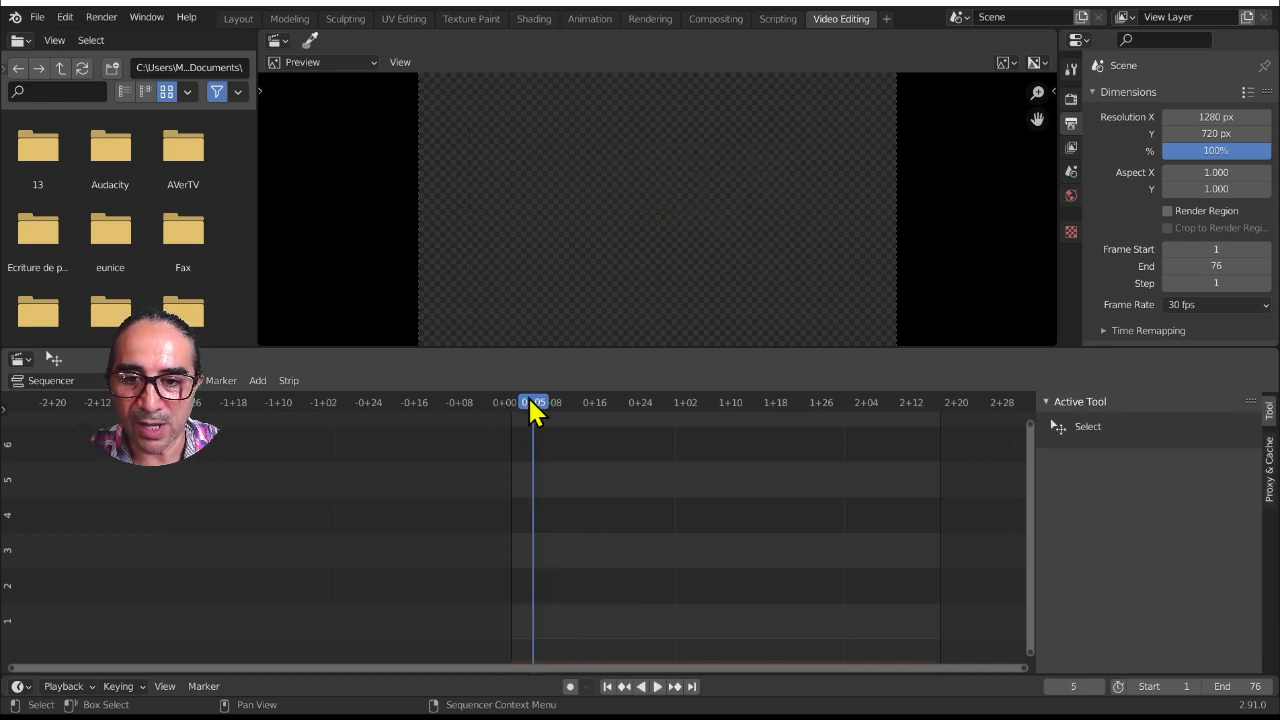
left_click_drag(531, 409, 505, 408)
left_click(257, 380)
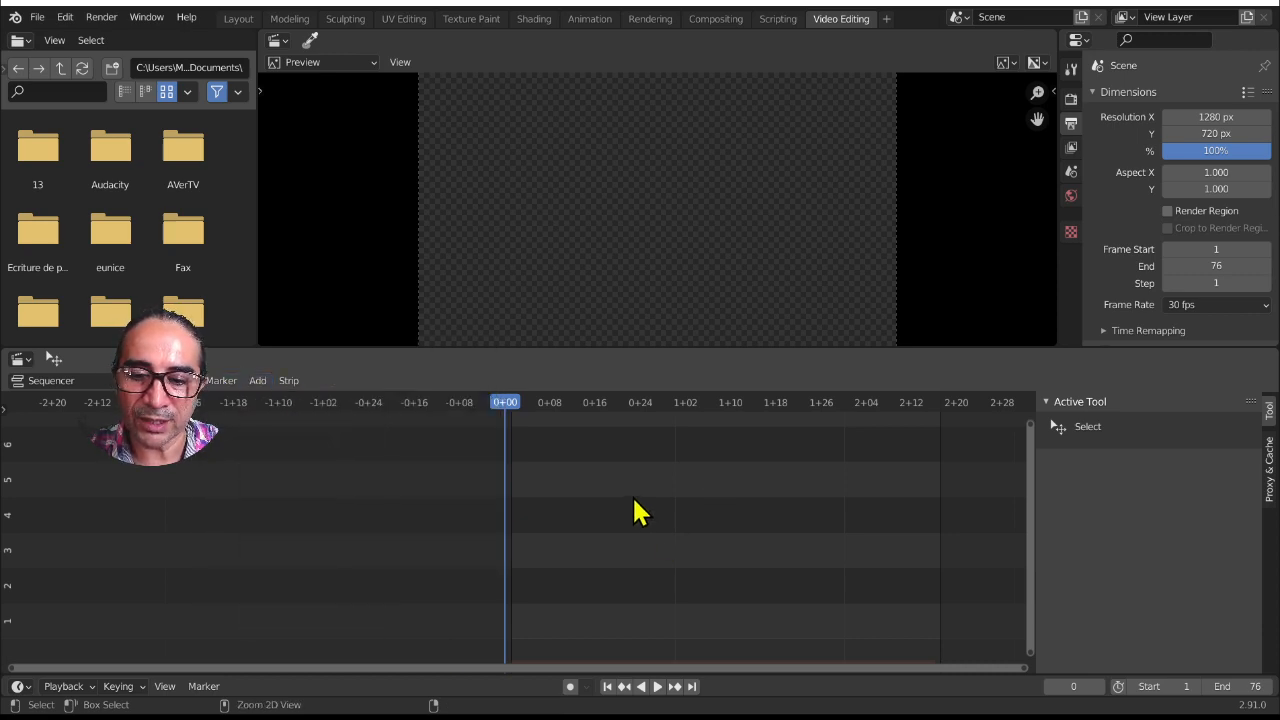
Start adding an image sequence again with start frame 1 and sort the export-png-tuto1 files by name
left_click(257, 380)
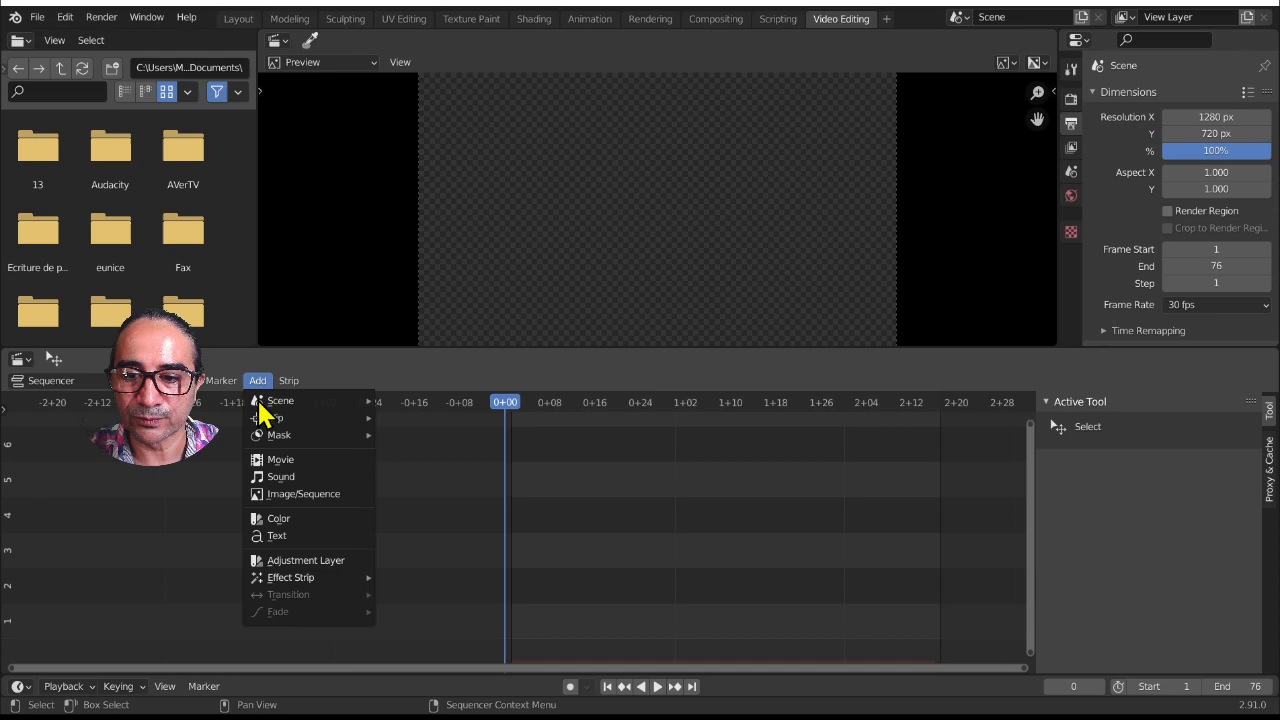
left_click(322, 507)
left_click(657, 560)
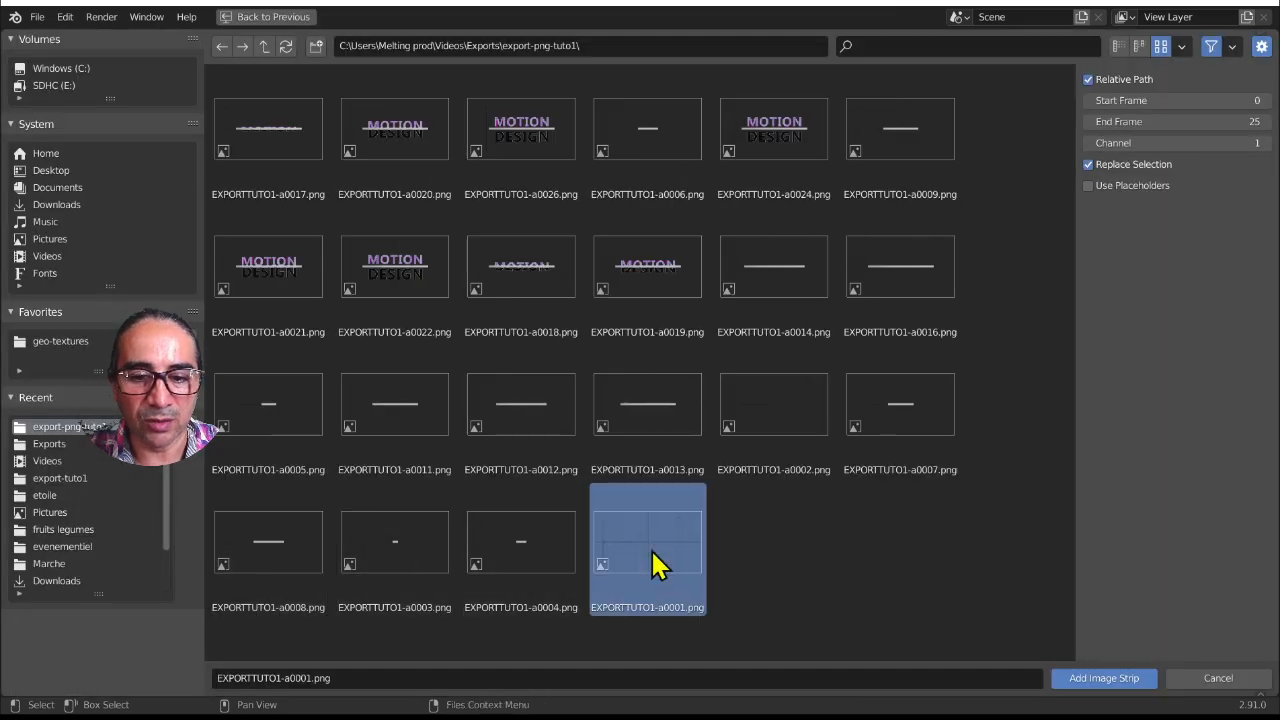
key("a")
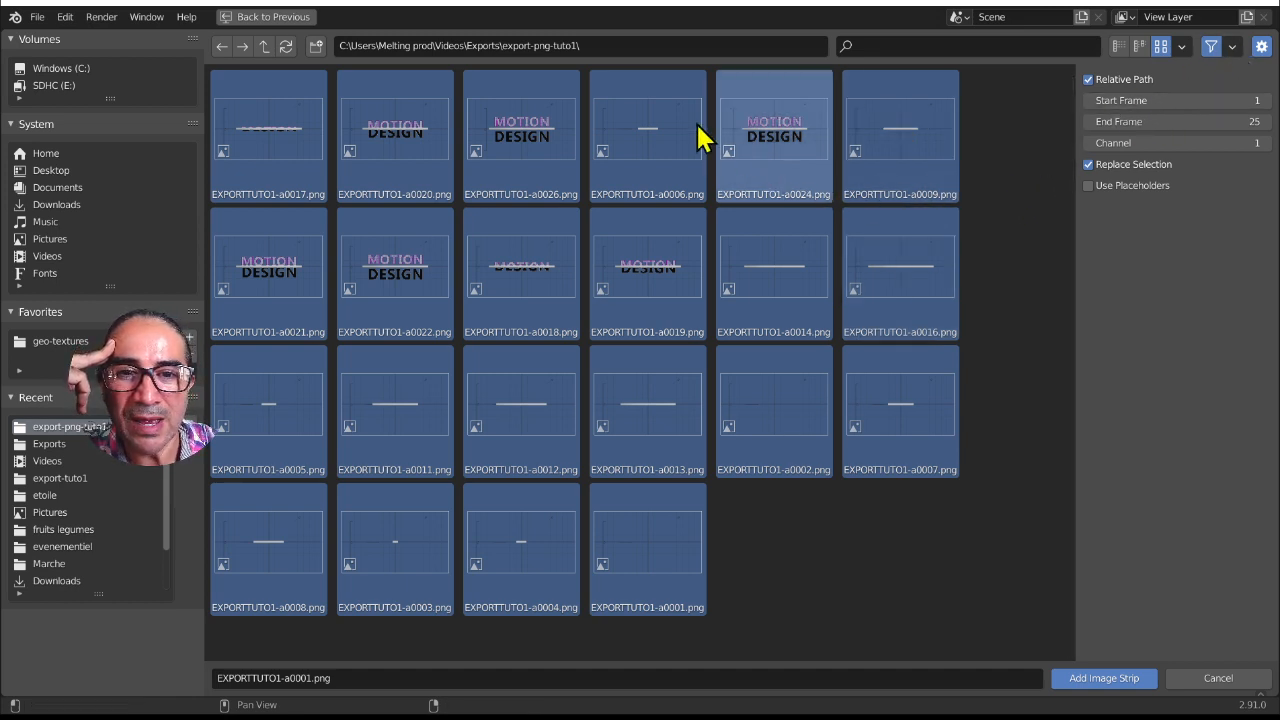
left_click(1233, 47)
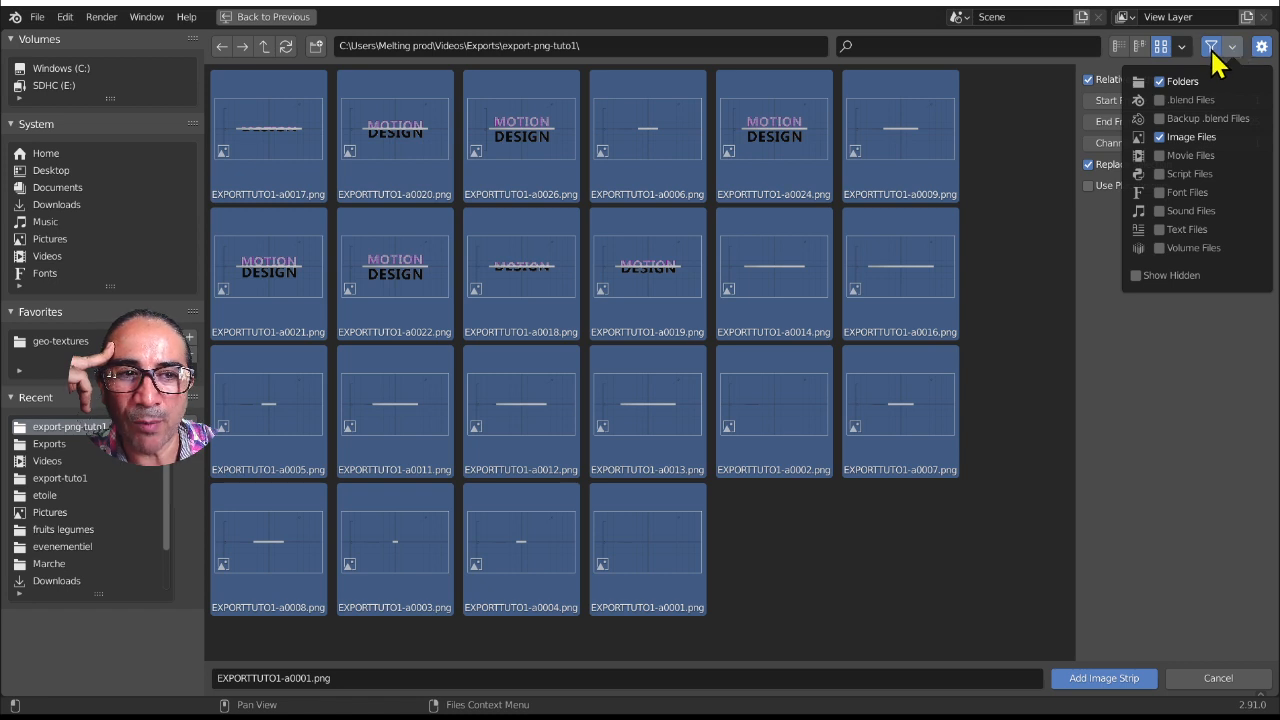
left_click(1181, 47)
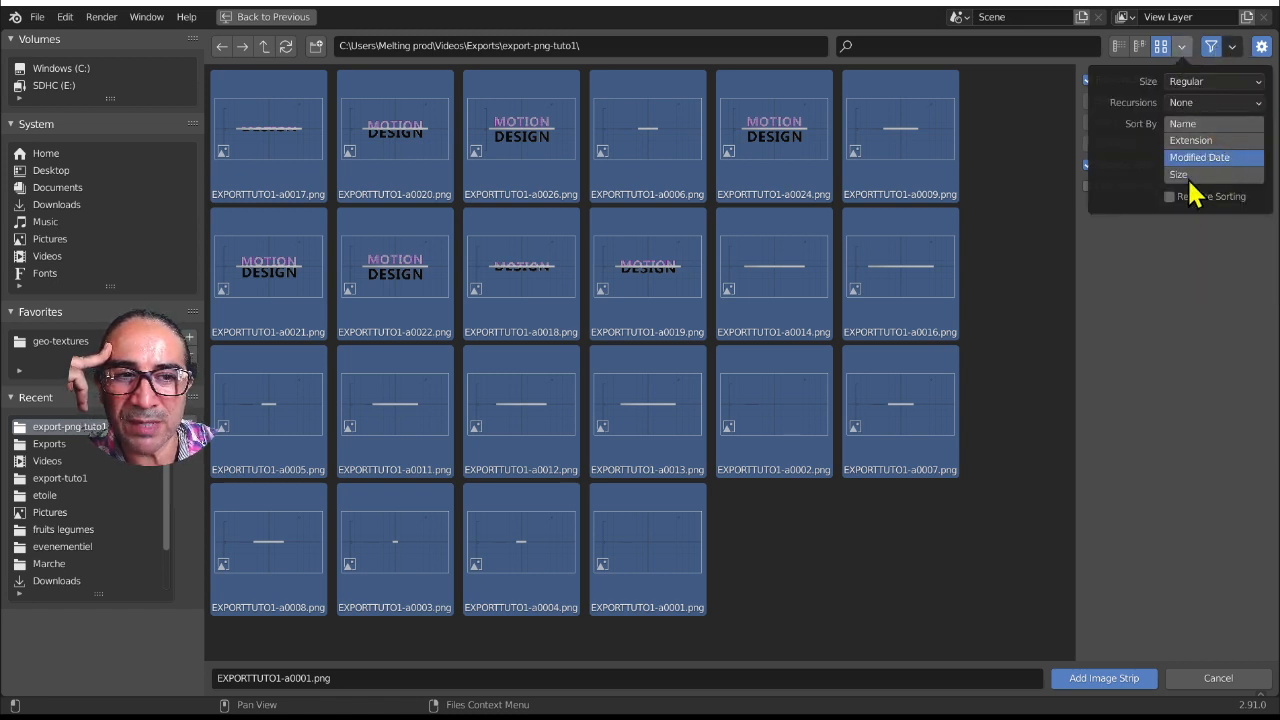
left_click(1195, 124)
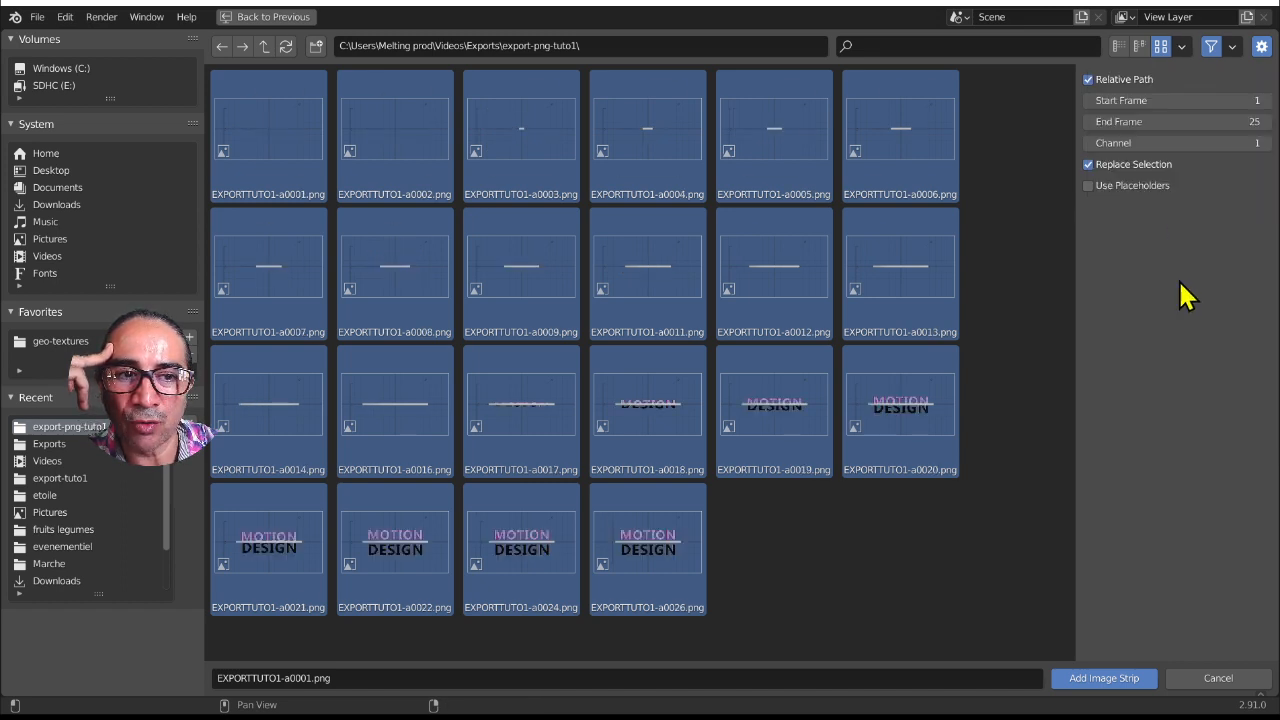
Select all the name-sorted PNG frames, beginning with EXPORTTUTO1-a0001.png, and add them as an image strip on channel 1
left_click(286, 145)
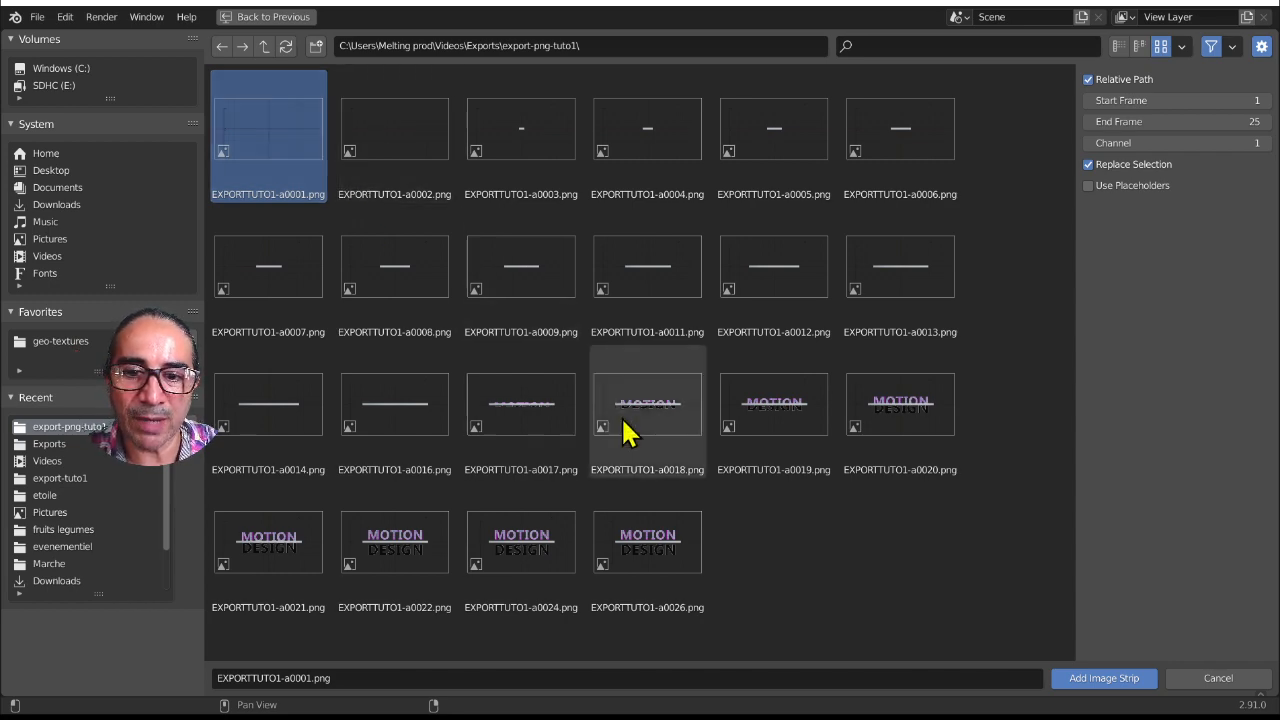
key("a")
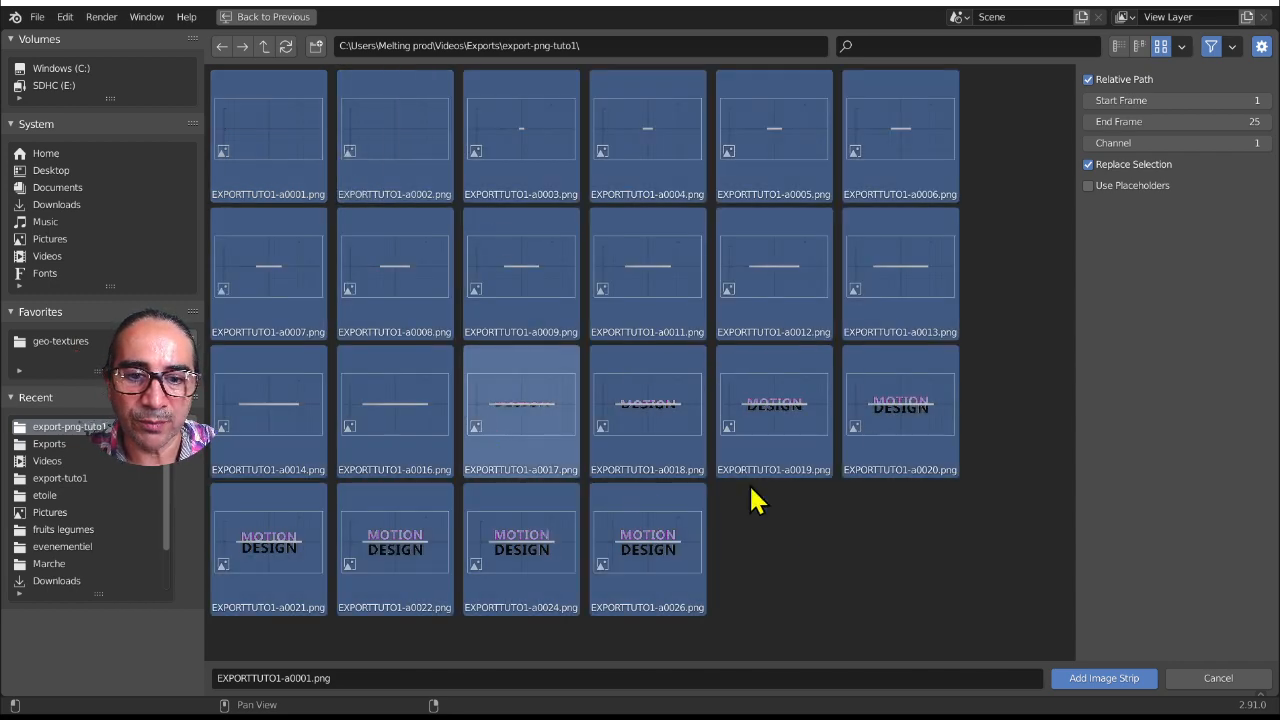
left_click(1106, 680)
Play back and scrub through the newly added image strip to review the frame order
key("space")
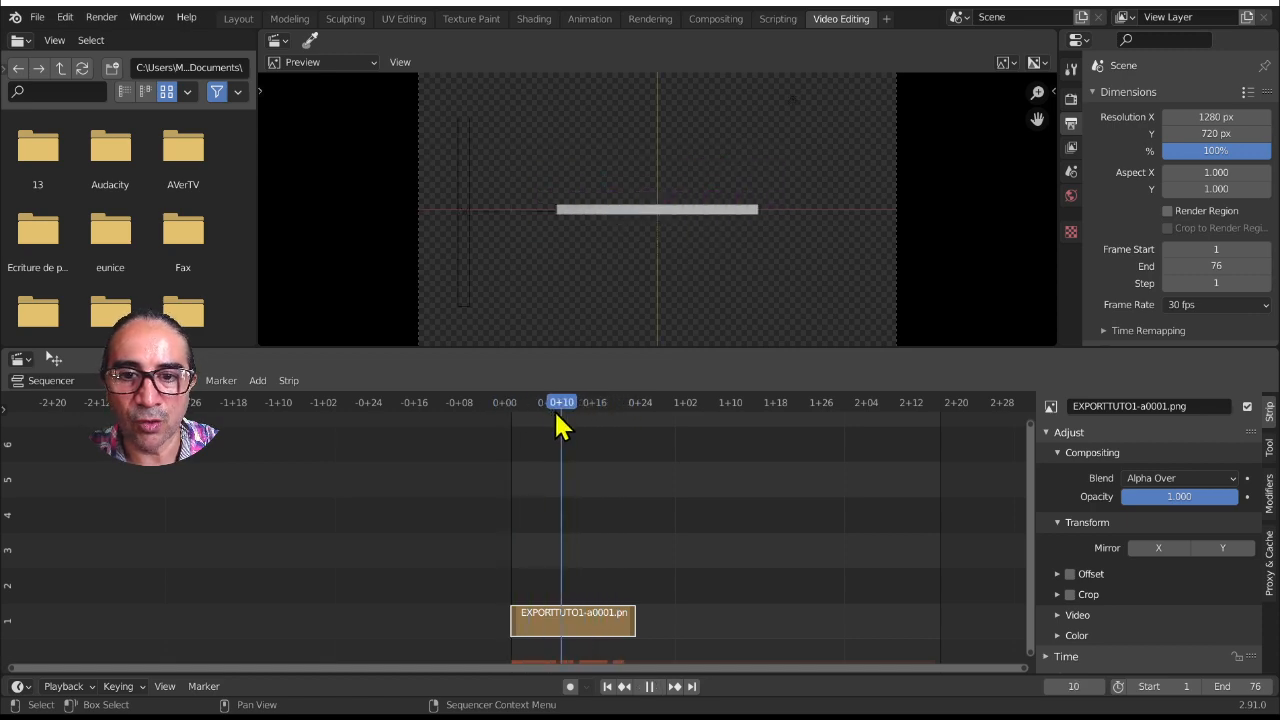
key("space")
left_click_drag(618, 404, 596, 440)
key("space")
key("space")
Duplicate the image strip onto channel 2 starting at about 0+18, and move the playhead to 0+18
key("shift+d")
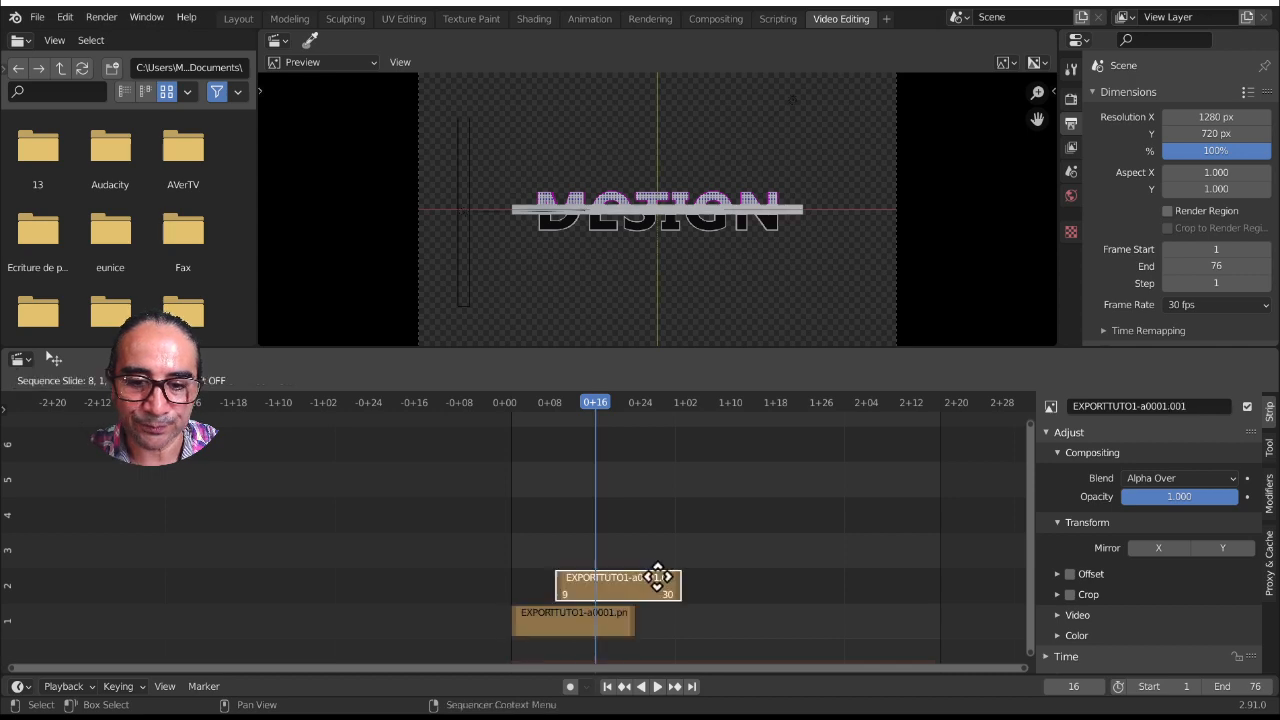
left_click(662, 585)
left_click_drag(589, 401, 608, 403)
scroll(638, 550, "up", 3)
scroll(549, 543, "up", 4)
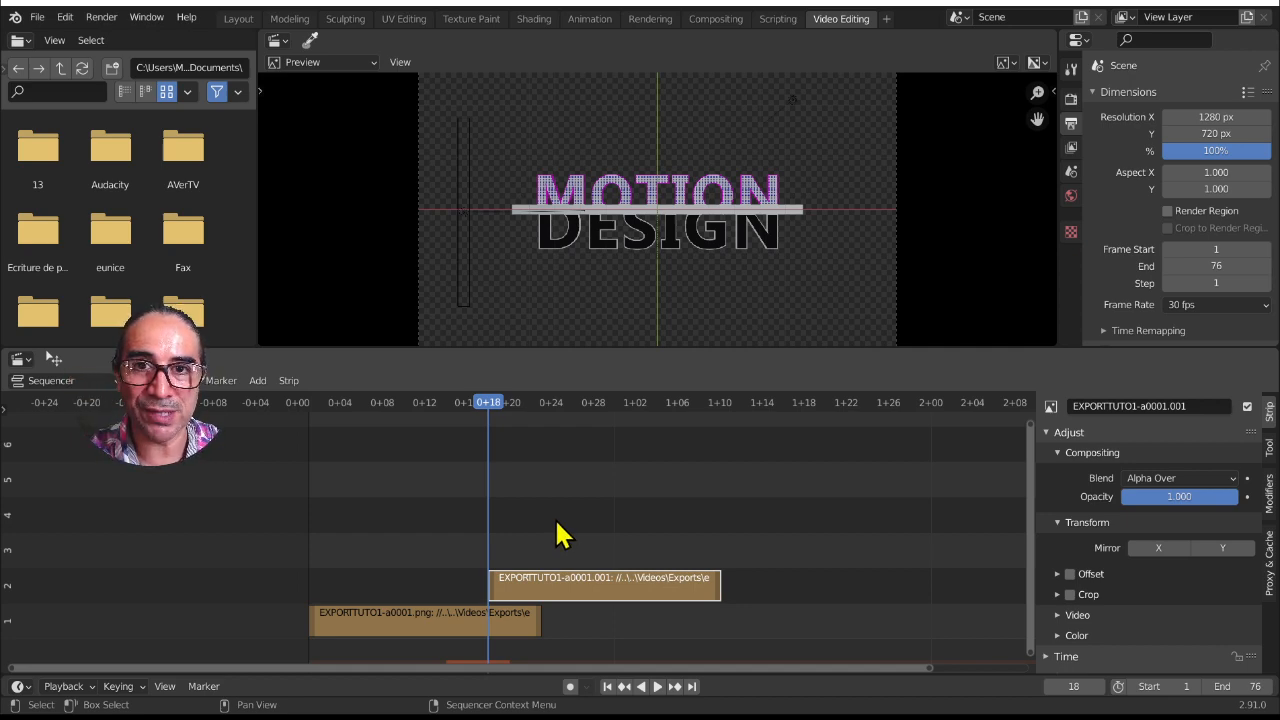
scroll(558, 537, "up", 4)
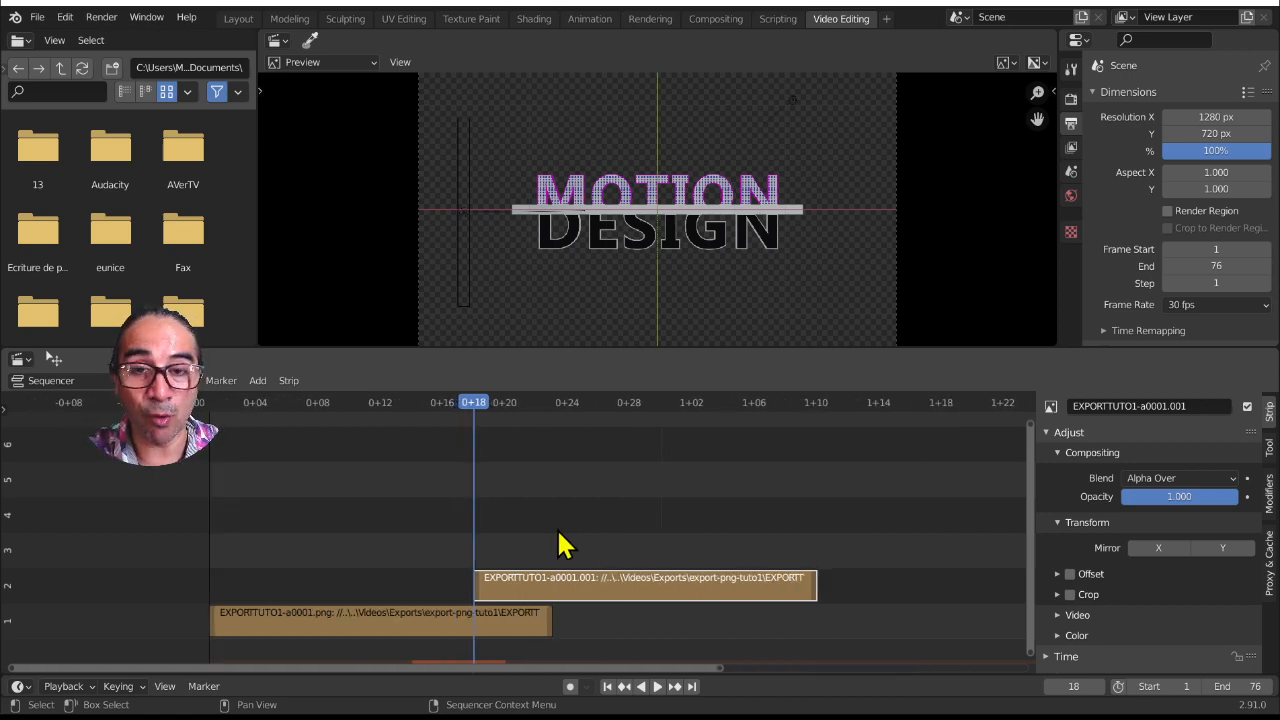